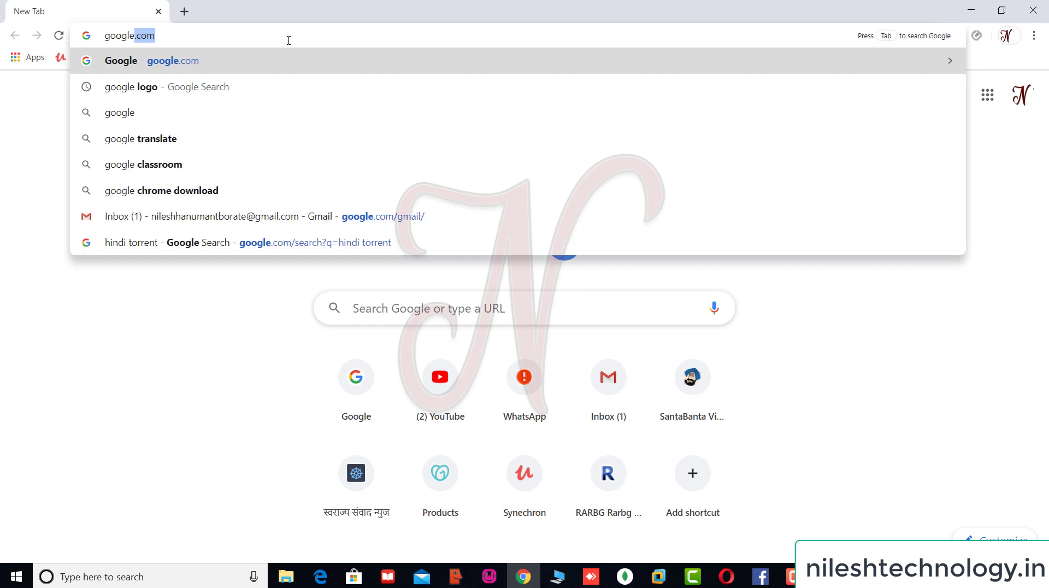
- Search Google for "python download" and open the Download Python page on python.org
{"action": "key", "text": "Return"}
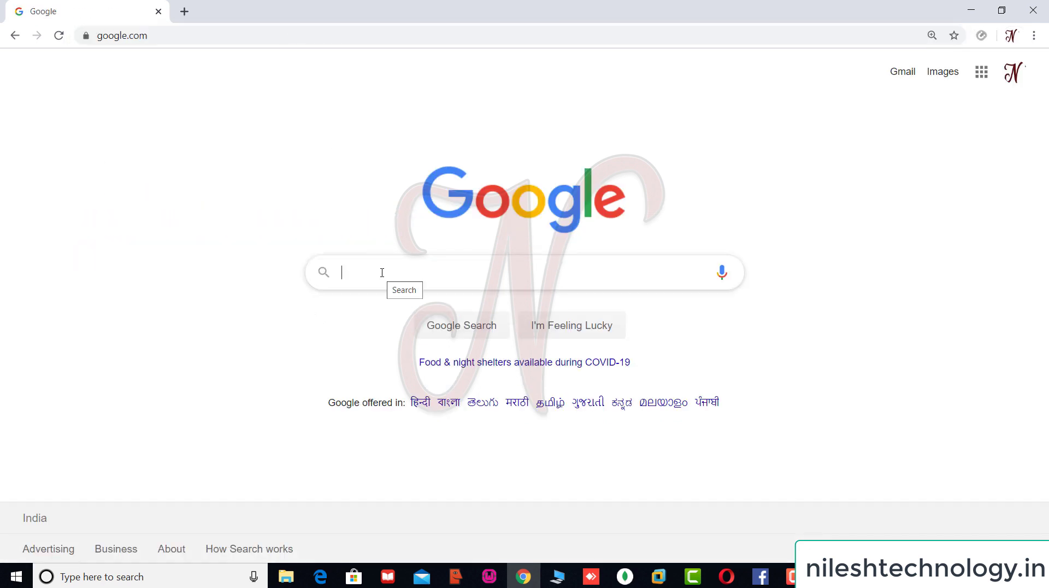
{"action": "type", "text": "python"}
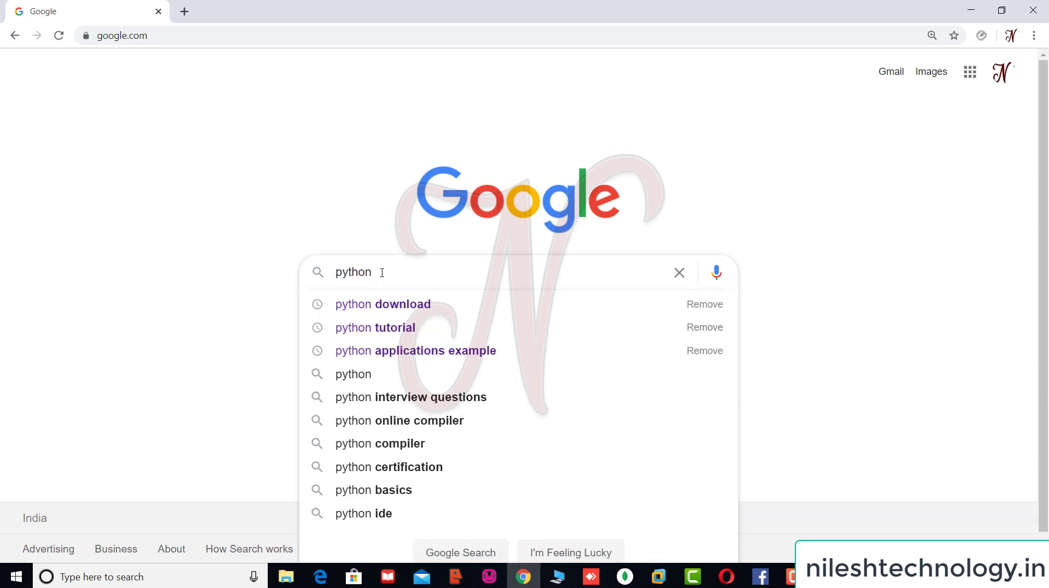
{"action": "key", "text": "Down"}
{"action": "key", "text": "Return"}
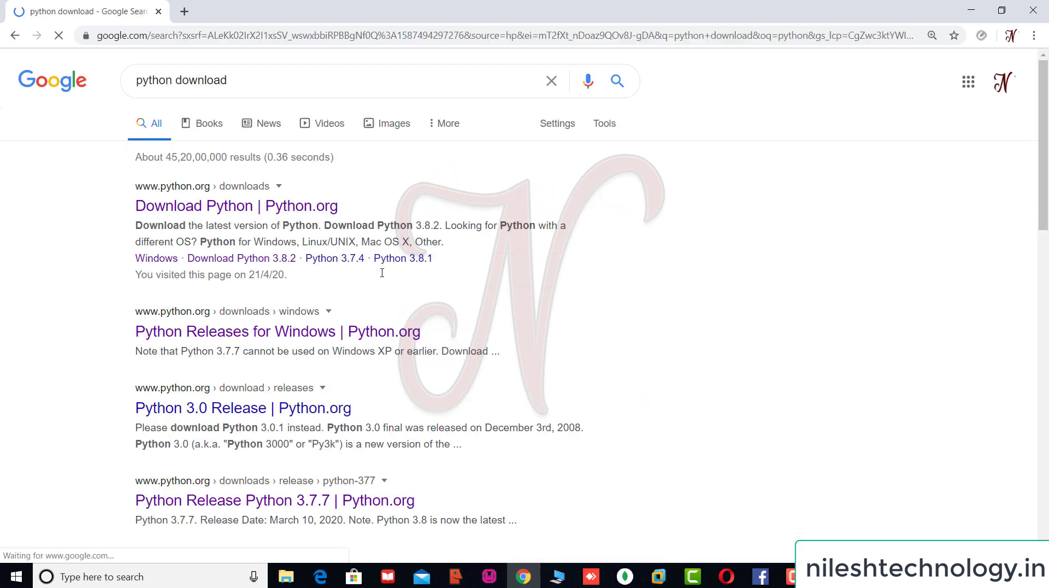
{"action": "left_click", "coordinate": [195, 213]}
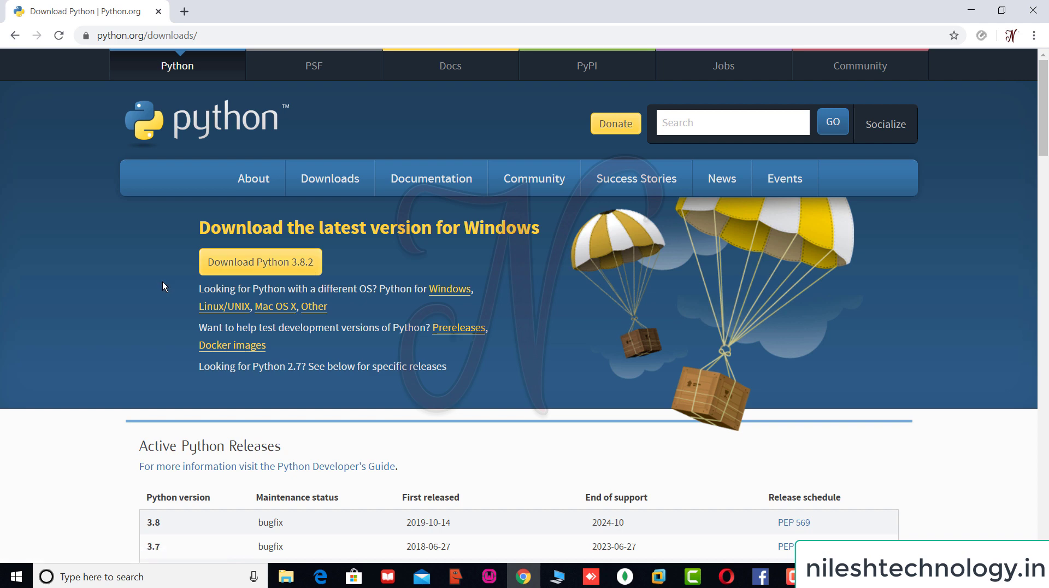
- Examine the active Python releases, their maintenance status and release dates, and the list of specific releases on the downloads page
{"action": "scroll", "coordinate": [162, 285], "scroll_direction": "down", "scroll_amount": 4}
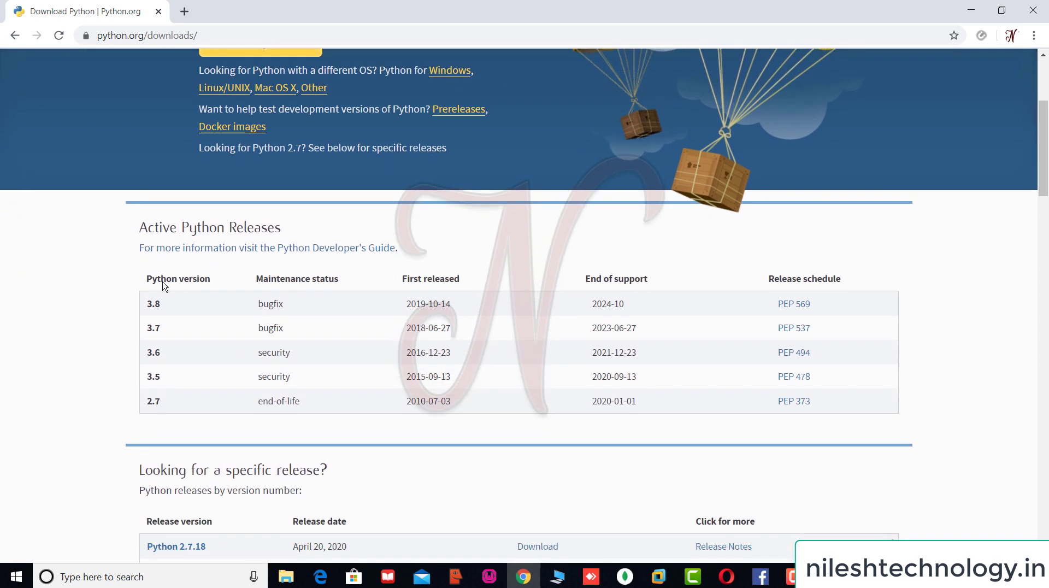
{"action": "left_click_drag", "start_coordinate": [405, 304], "coordinate": [452, 309]}
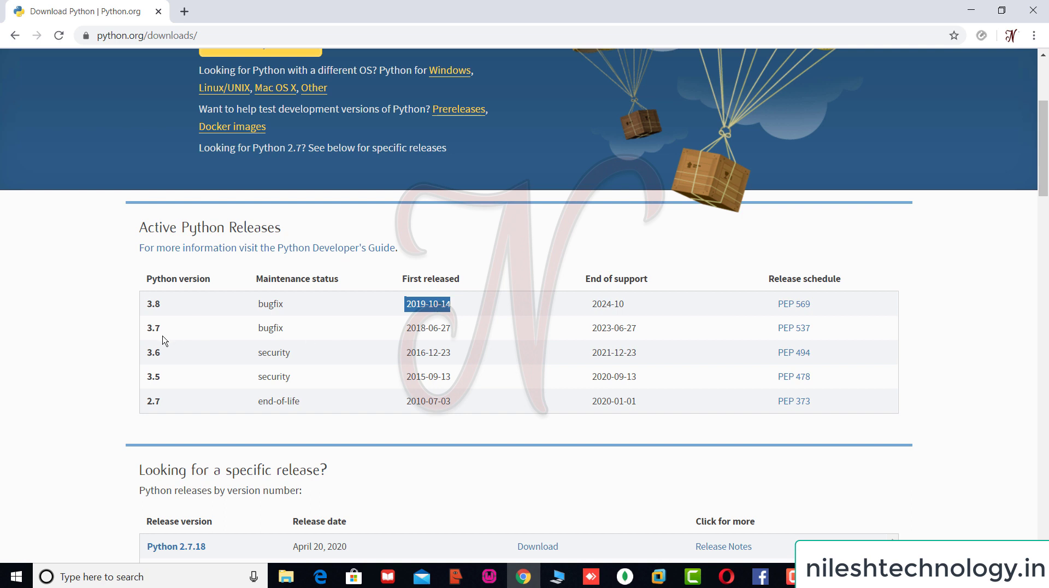
{"action": "left_click_drag", "start_coordinate": [147, 334], "coordinate": [161, 355]}
{"action": "left_click_drag", "start_coordinate": [146, 410], "coordinate": [169, 402]}
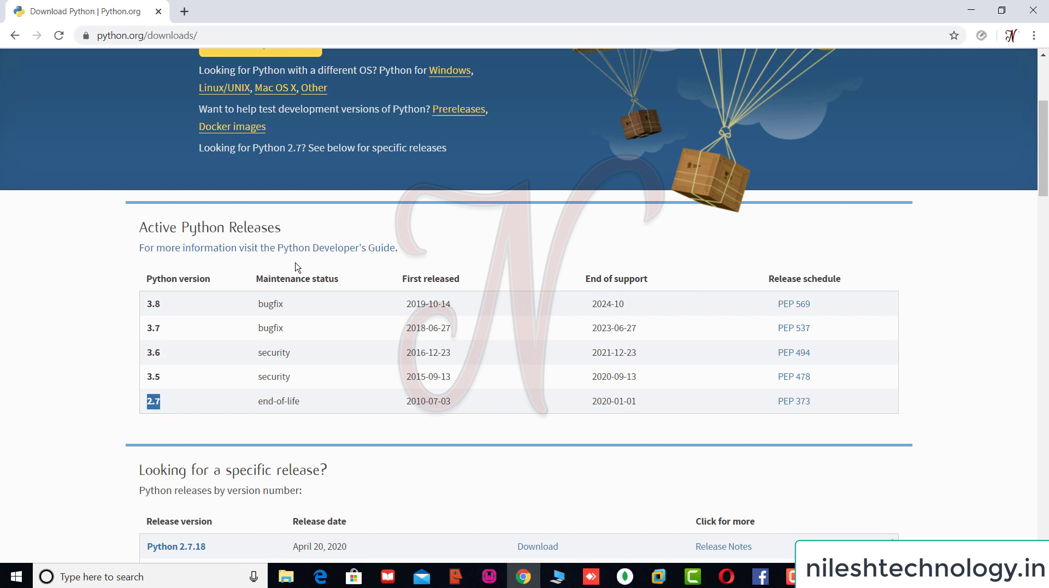
{"action": "left_click_drag", "start_coordinate": [257, 400], "coordinate": [312, 402]}
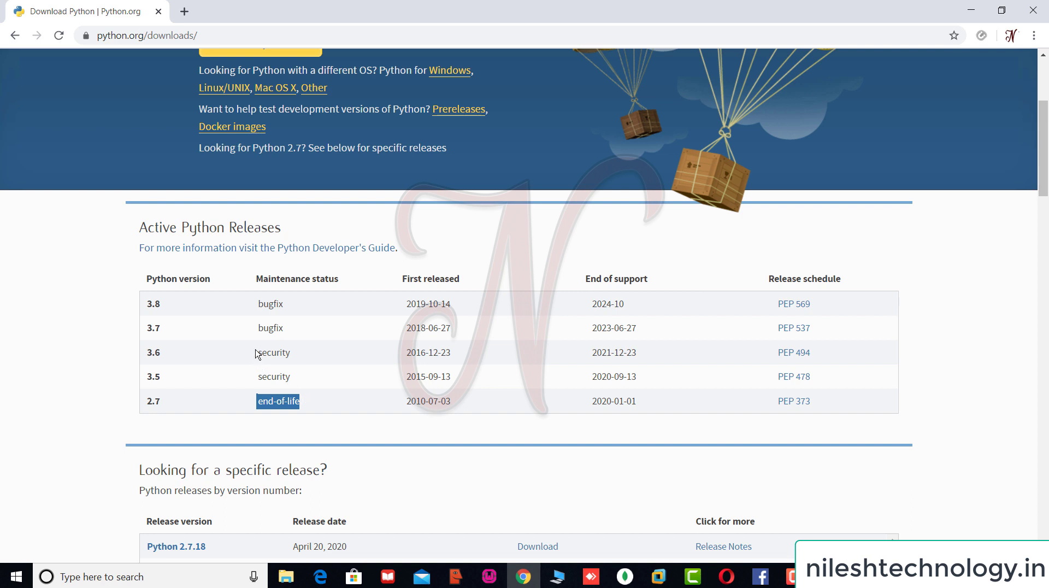
{"action": "left_click_drag", "start_coordinate": [257, 352], "coordinate": [299, 354]}
{"action": "double_click", "coordinate": [273, 376]}
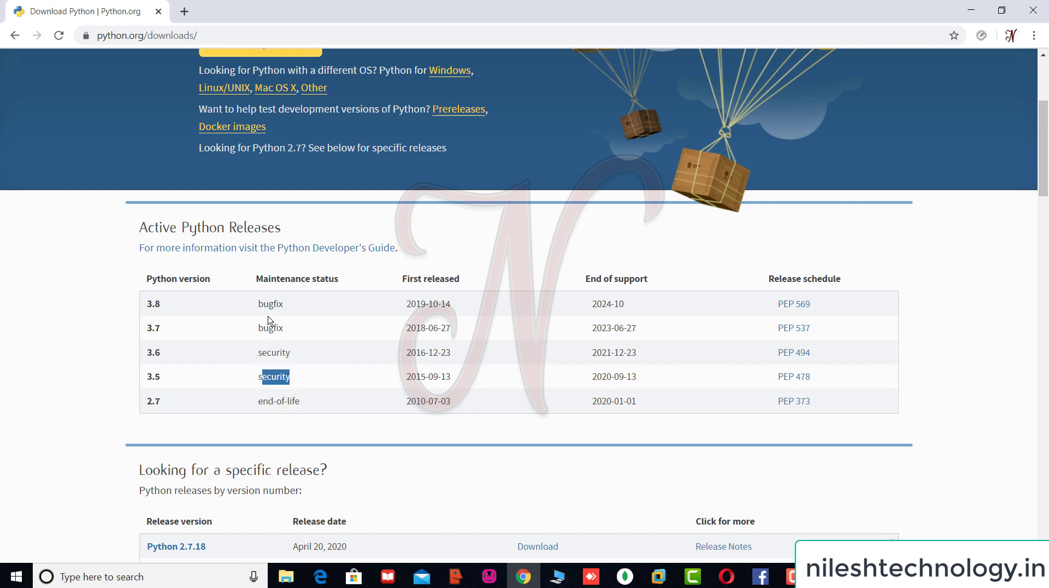
{"action": "left_click_drag", "start_coordinate": [263, 305], "coordinate": [294, 329]}
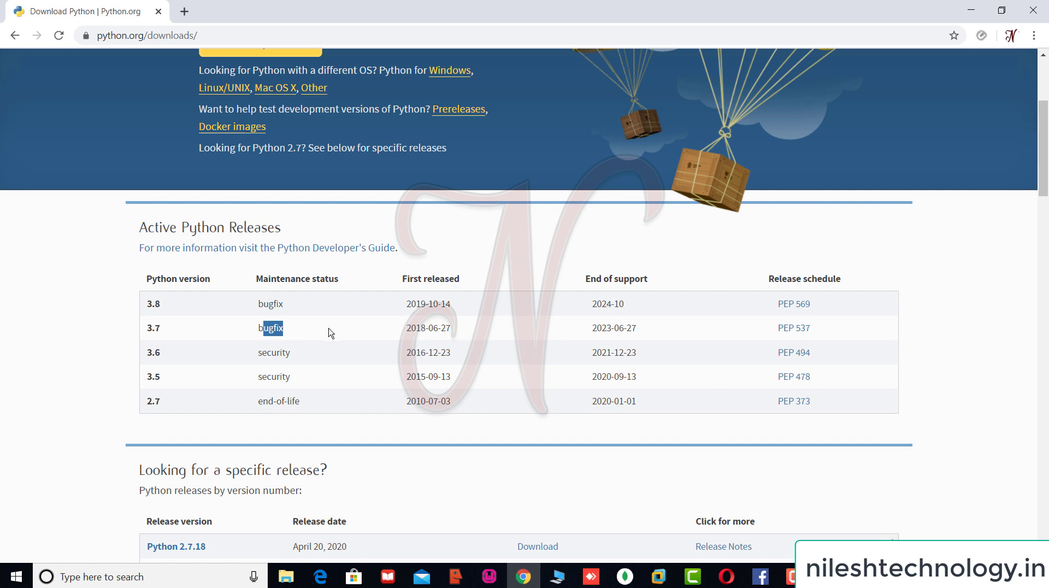
{"action": "scroll", "coordinate": [40, 364], "scroll_direction": "down", "scroll_amount": 5}
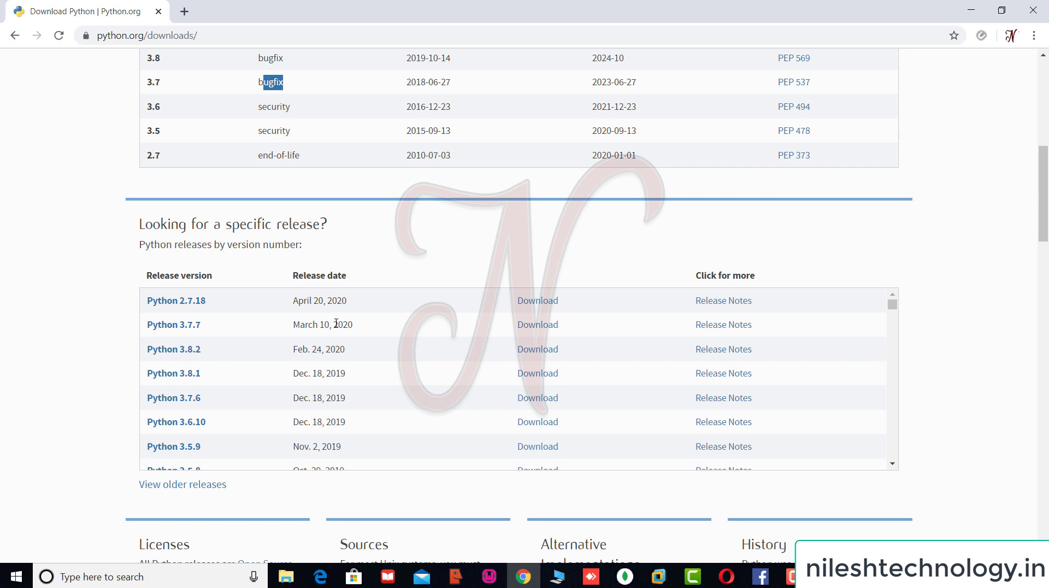
{"action": "left_click_drag", "start_coordinate": [303, 301], "coordinate": [355, 302]}
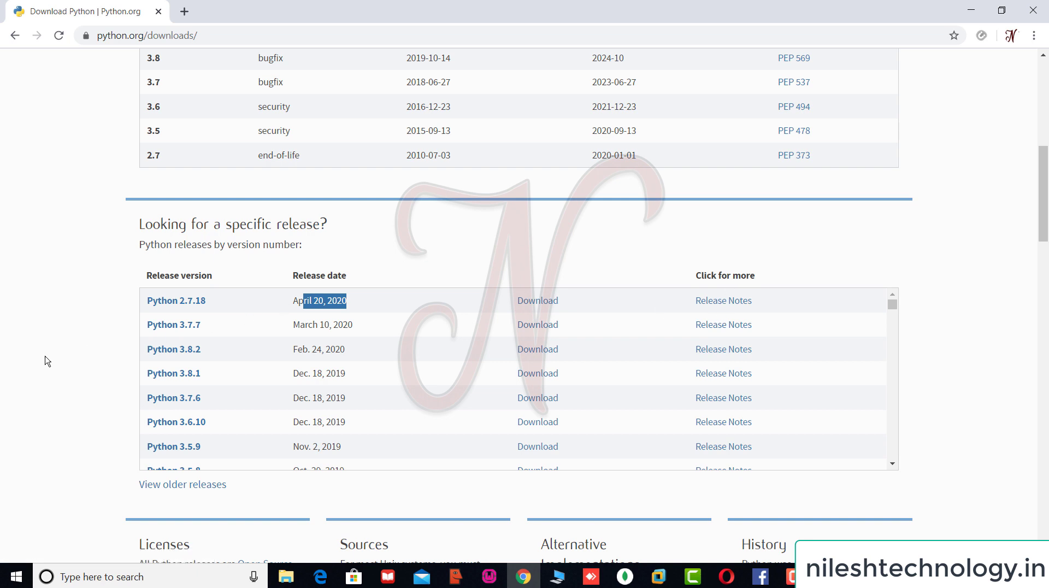
{"action": "scroll", "coordinate": [47, 361], "scroll_direction": "up", "scroll_amount": 6}
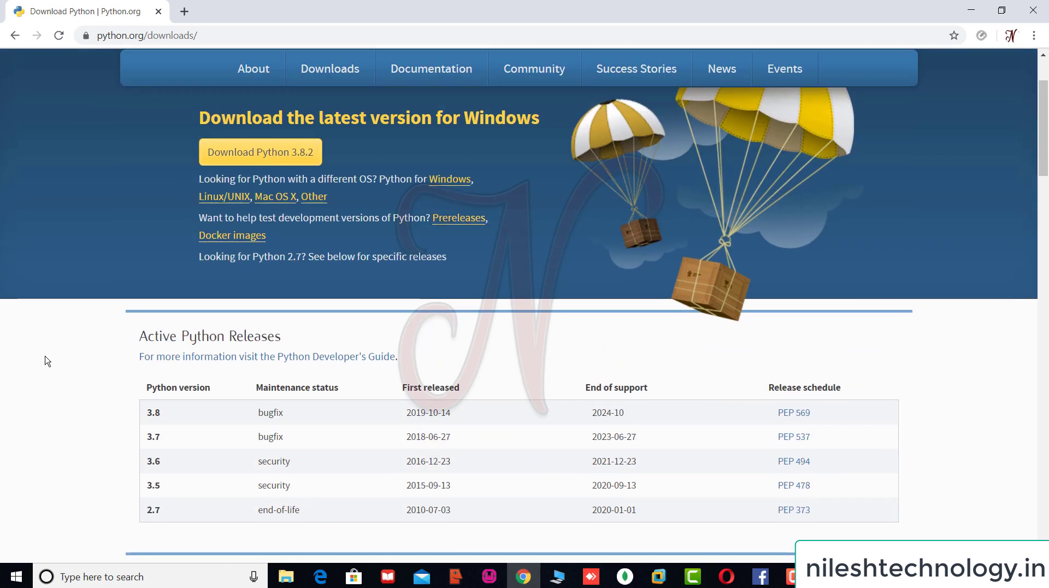
{"action": "scroll", "coordinate": [46, 358], "scroll_direction": "up", "scroll_amount": 2}
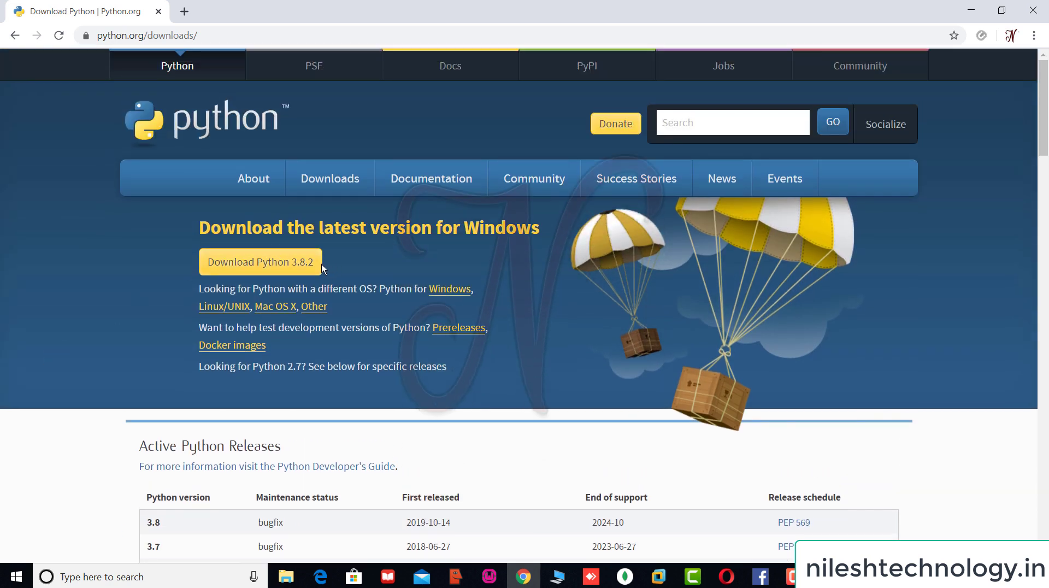
- Download Python 3.8.2 and run its setup with the default Install Now settings and Python 3.8 added to PATH
{"action": "left_click", "coordinate": [290, 266]}
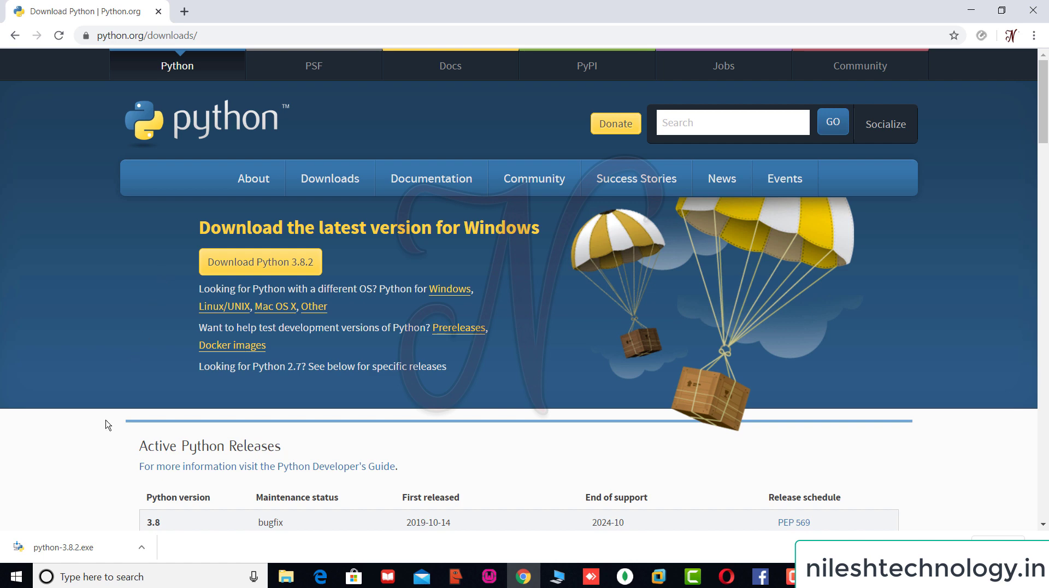
{"action": "left_click", "coordinate": [71, 551]}
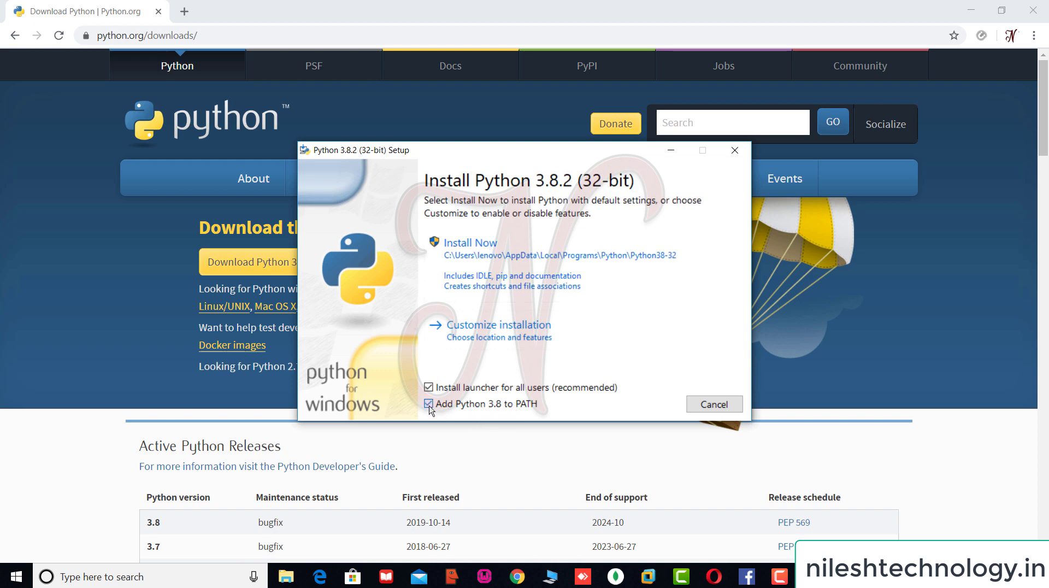
{"action": "left_click", "coordinate": [471, 272]}
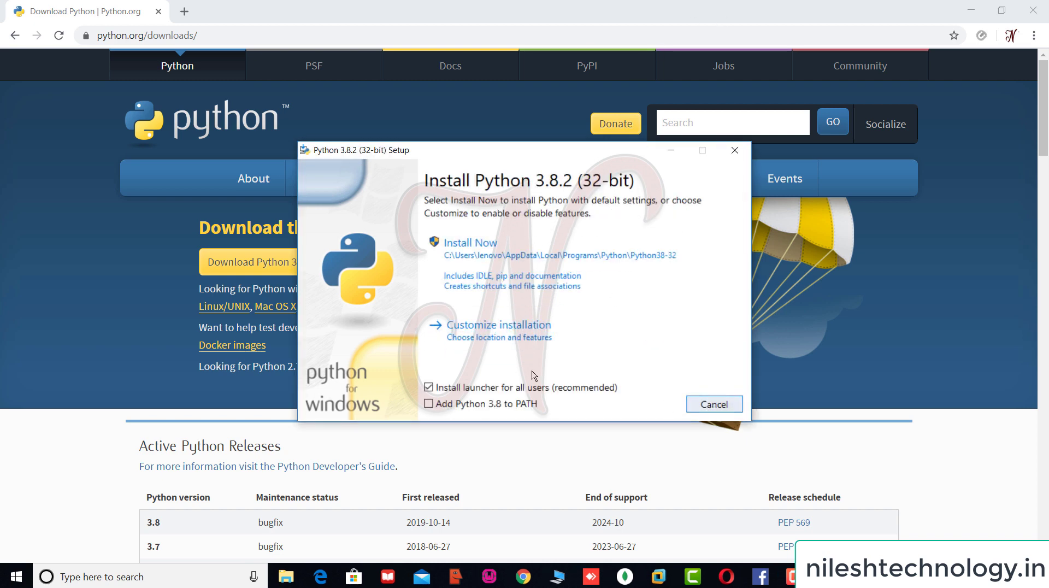
{"action": "left_click", "coordinate": [710, 404]}
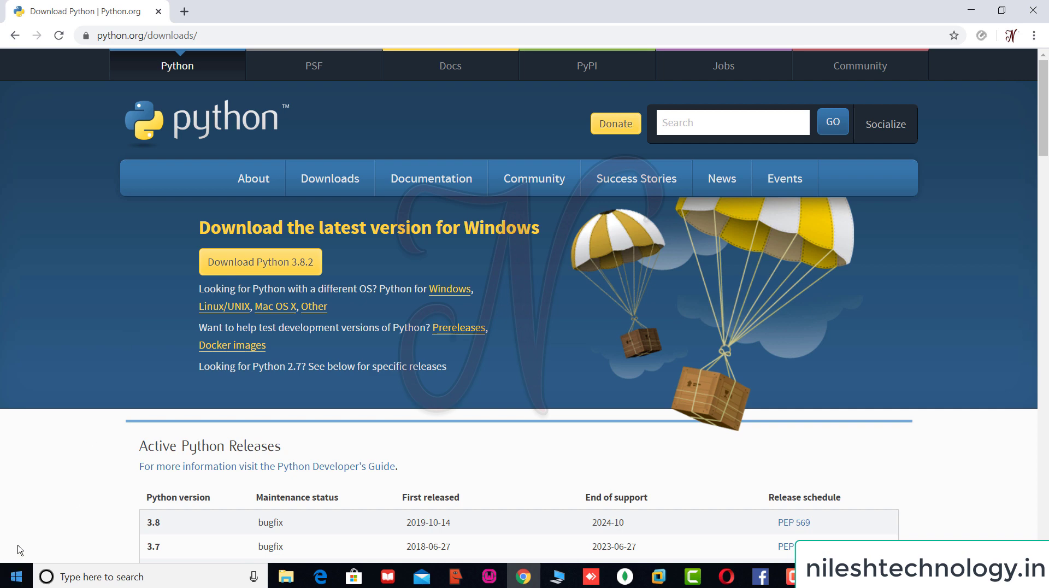
- Open the installed Python 3.8 (32-bit) console and run print ("Hello")
{"action": "left_click", "coordinate": [16, 576]}
{"action": "type", "text": "python"}
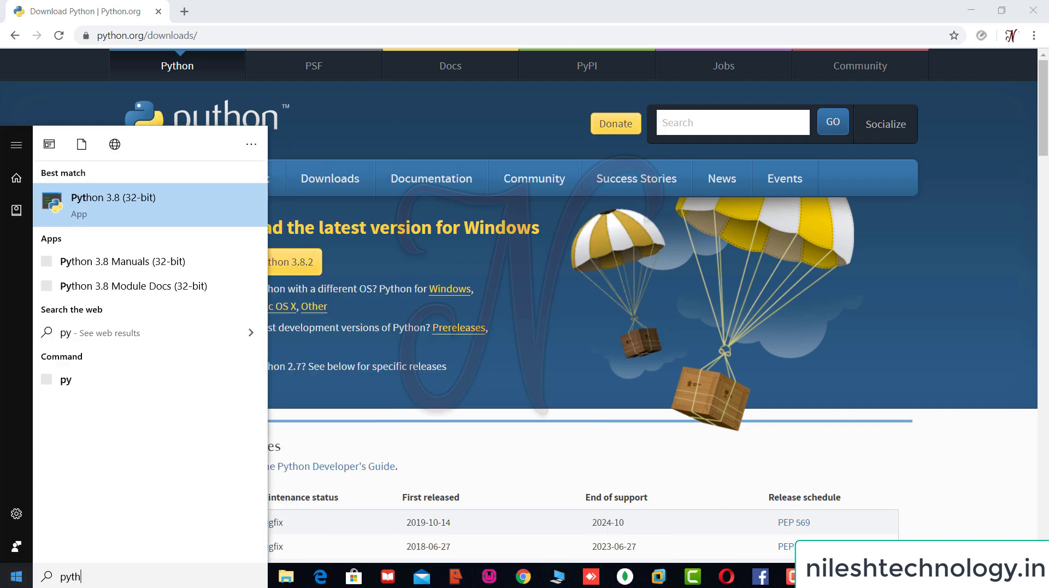
{"action": "left_click", "coordinate": [117, 219]}
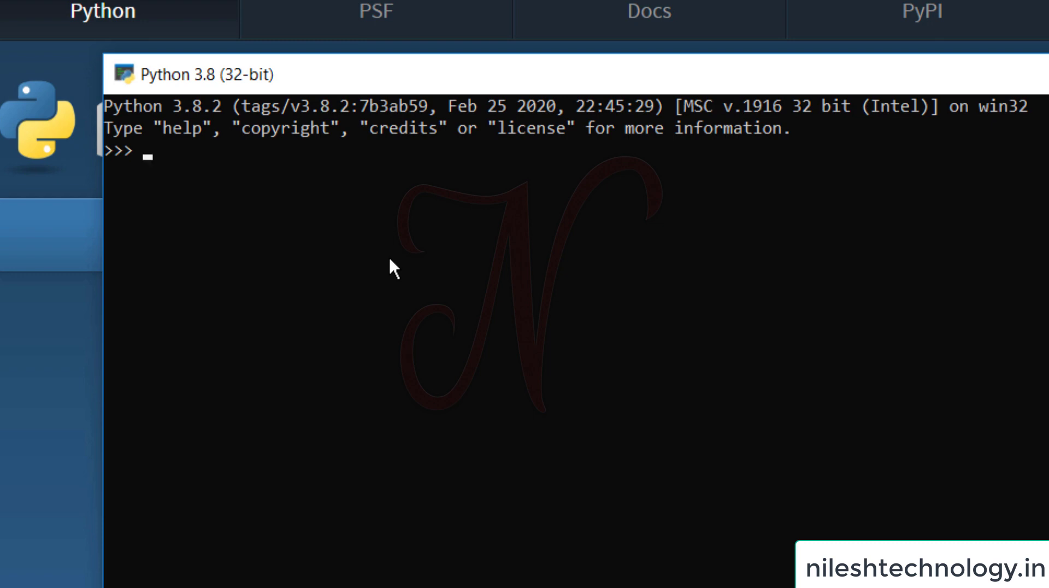
{"action": "type", "text": "print (\"Hello\")"}
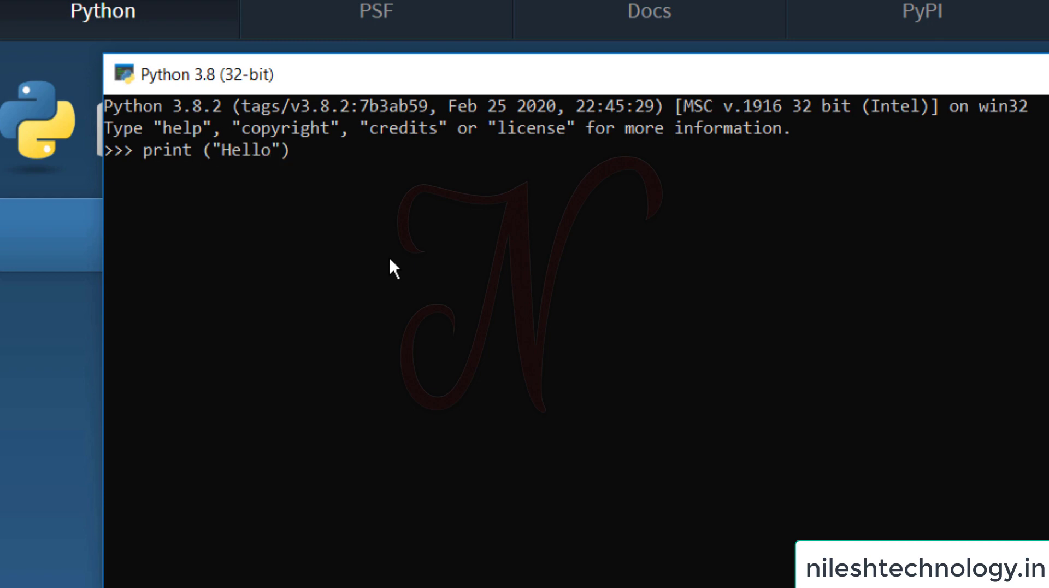
{"action": "key", "text": "Return"}
- Evaluate 3+2 in the Python console and close the console window
{"action": "type", "text": "3+2"}
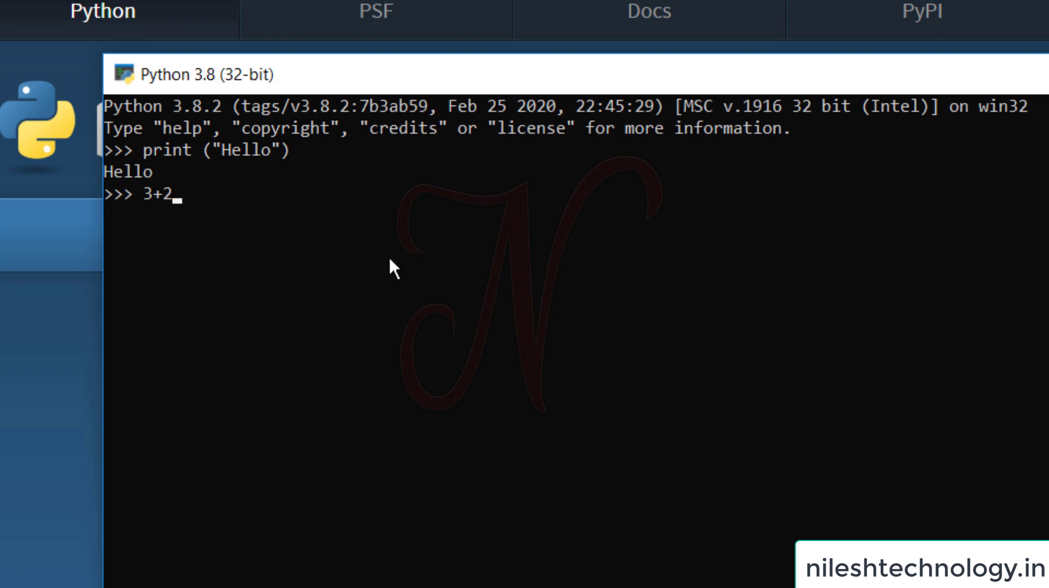
{"action": "key", "text": "Return"}
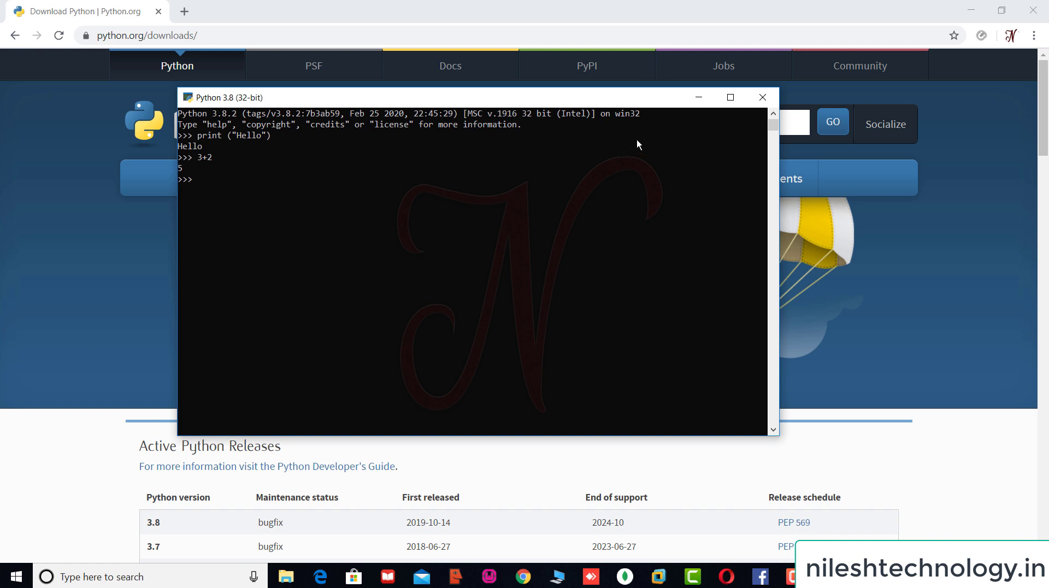
{"action": "left_click", "coordinate": [762, 99]}
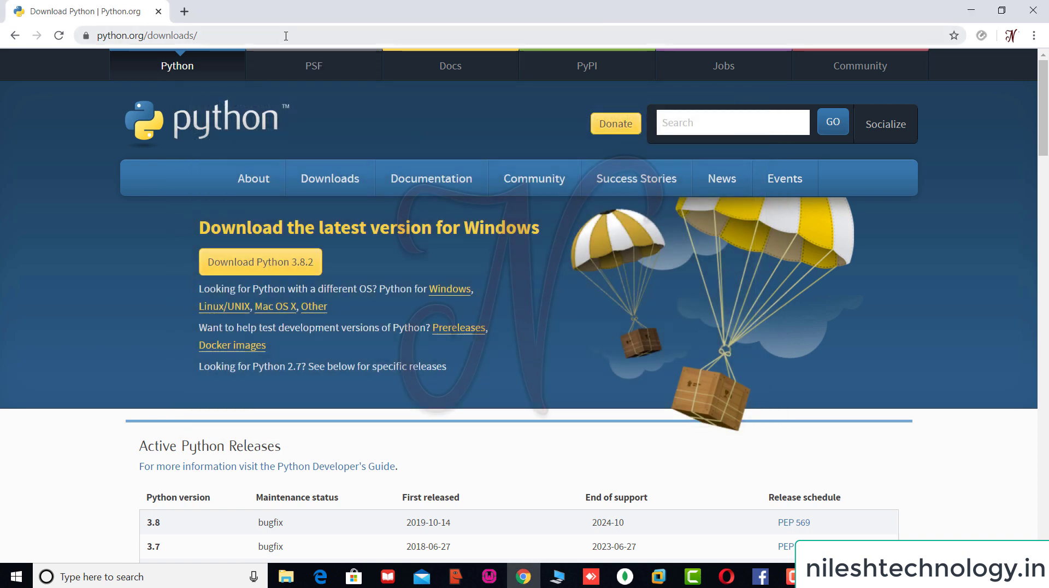
- Go to google.com in the browser, search for PyCharm, and open the JetBrains PyCharm download page
{"action": "left_click", "coordinate": [286, 36]}
{"action": "type", "text": "google.com"}
{"action": "key", "text": "Return"}
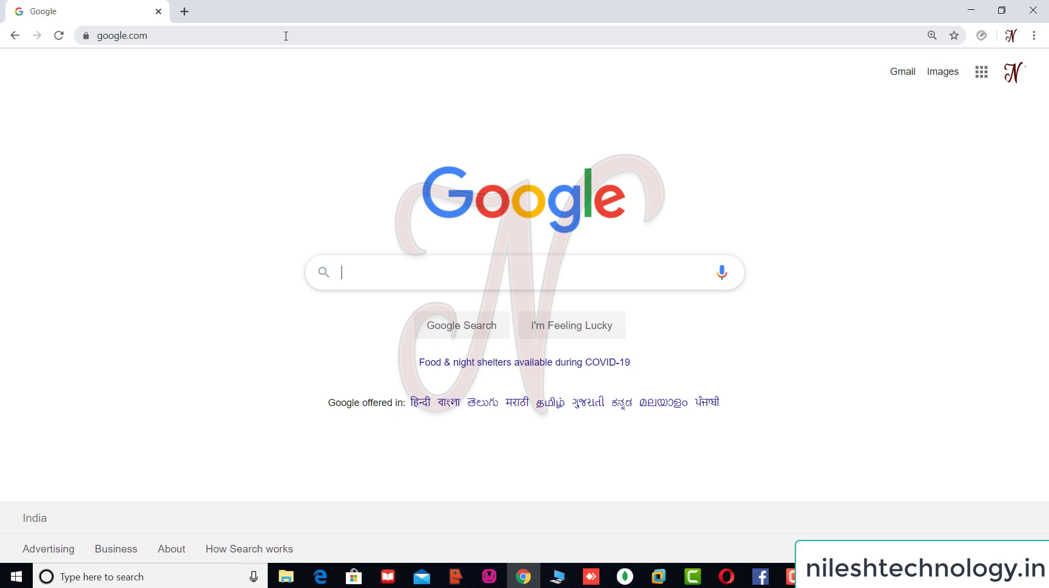
{"action": "type", "text": "pycharm"}
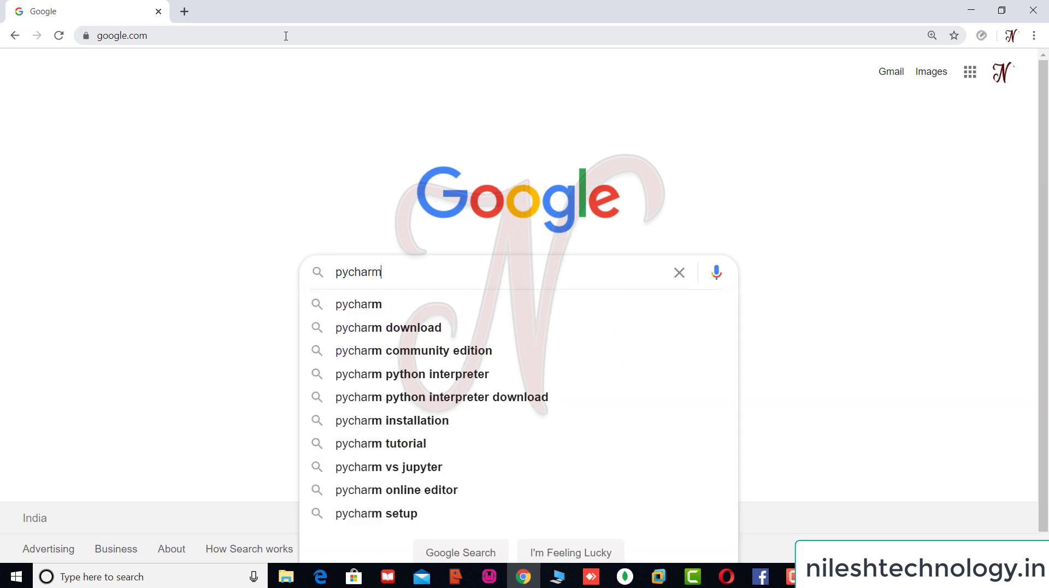
{"action": "key", "text": "Down"}
{"action": "key", "text": "Return"}
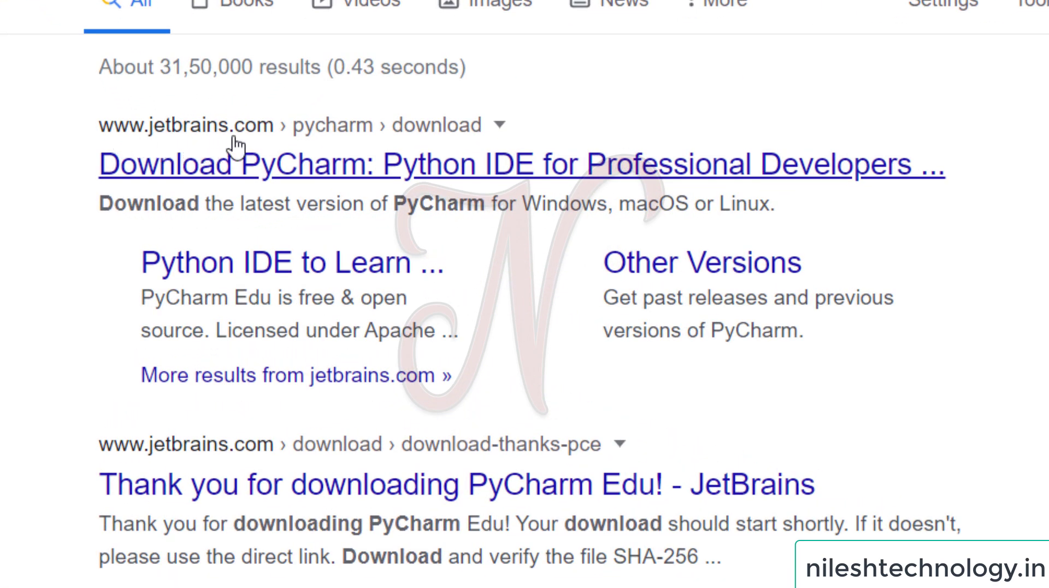
{"action": "left_click", "coordinate": [254, 164]}
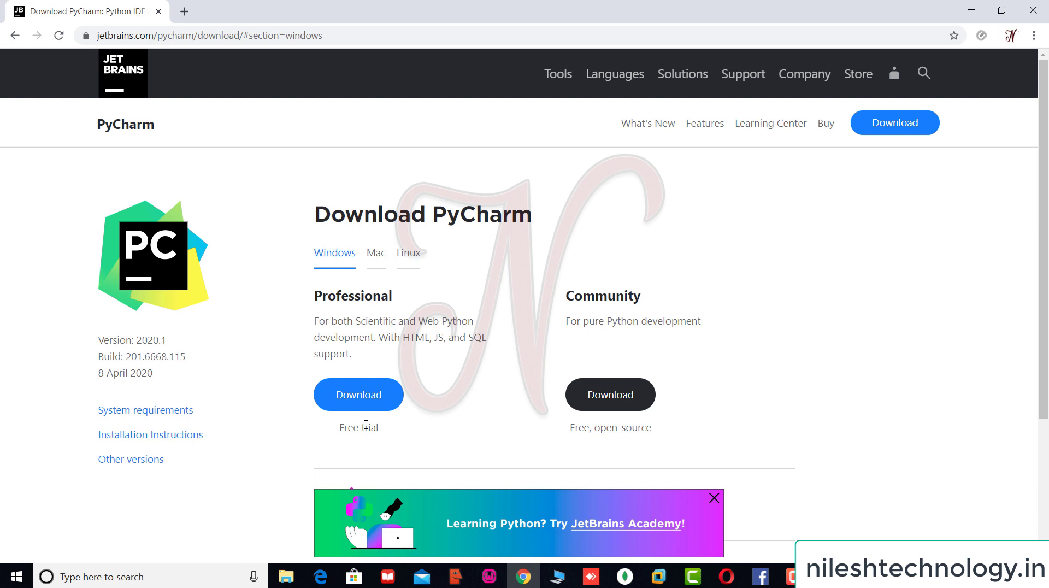
- Download the free Community edition of PyCharm for Windows and launch the downloaded installer
{"action": "left_click", "coordinate": [609, 397]}
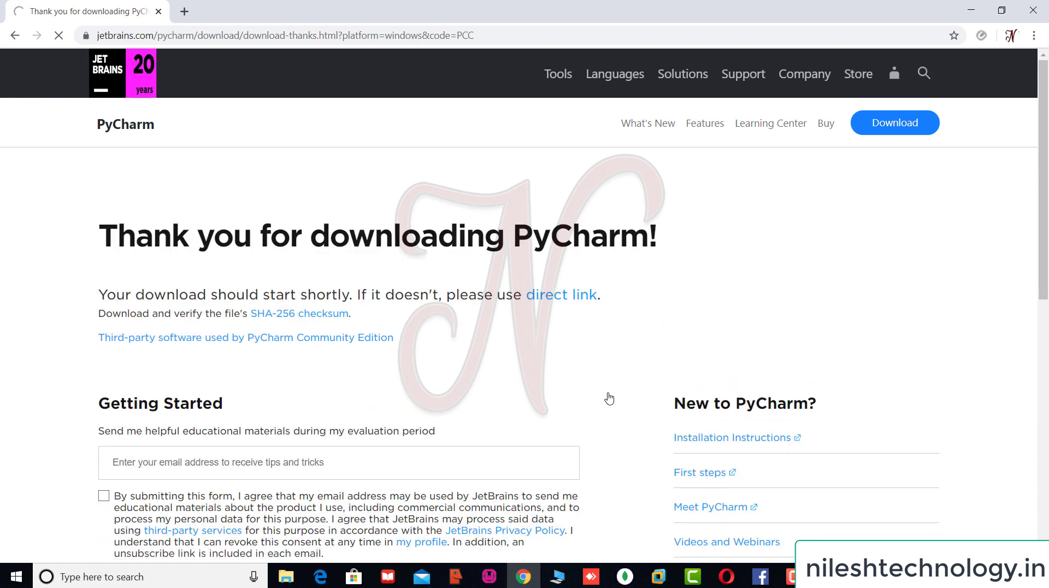
{"action": "scroll", "coordinate": [1047, 281], "scroll_direction": "down", "scroll_amount": 5}
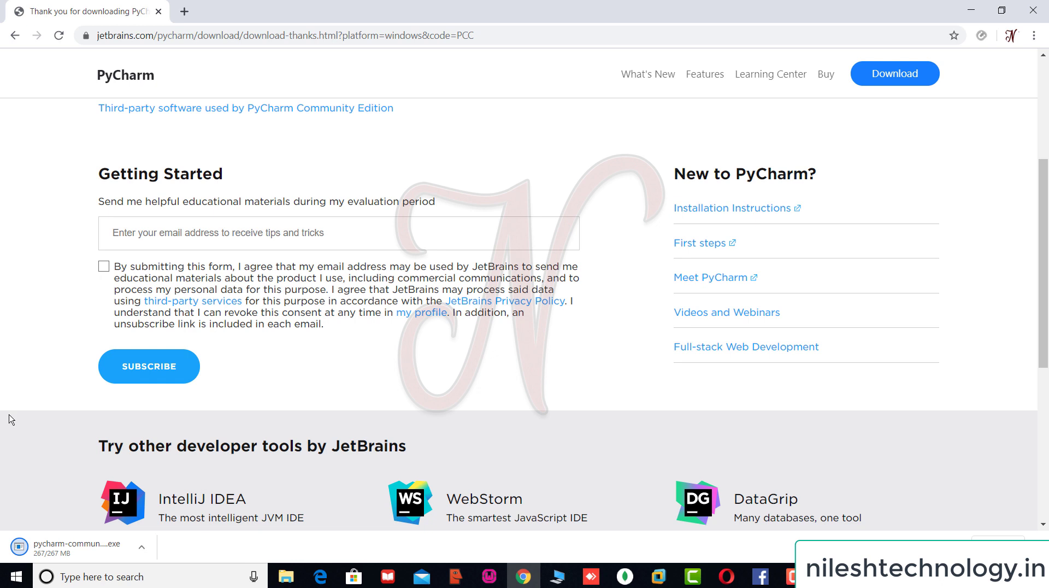
{"action": "left_click", "coordinate": [48, 548]}
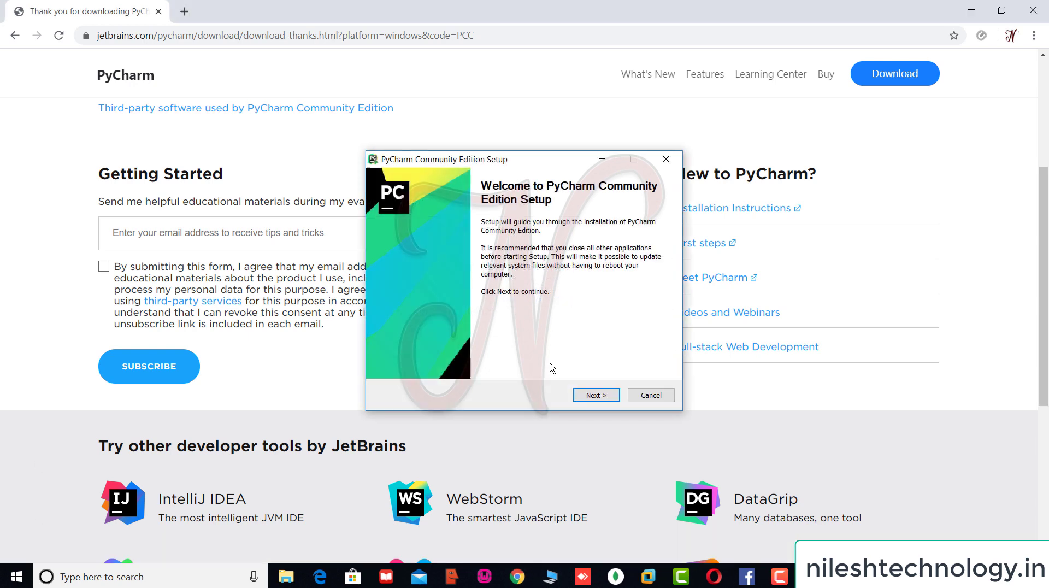
- Install PyCharm Community Edition with the 64-bit launcher desktop shortcut and .py association, and run it on finishing setup
{"action": "left_click", "coordinate": [590, 396]}
{"action": "left_click", "coordinate": [590, 395]}
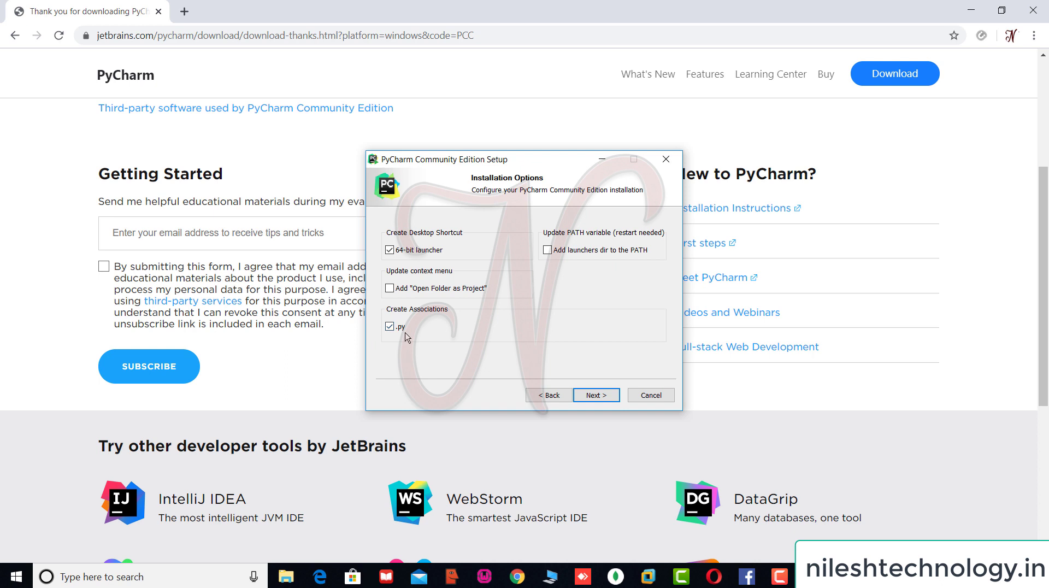
{"action": "left_click", "coordinate": [597, 394]}
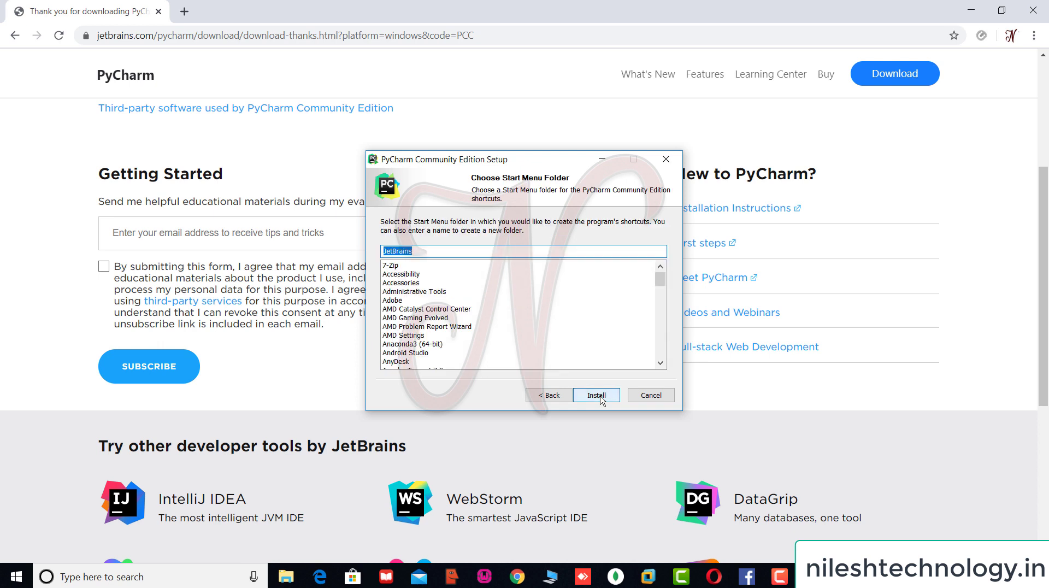
{"action": "left_click", "coordinate": [596, 395]}
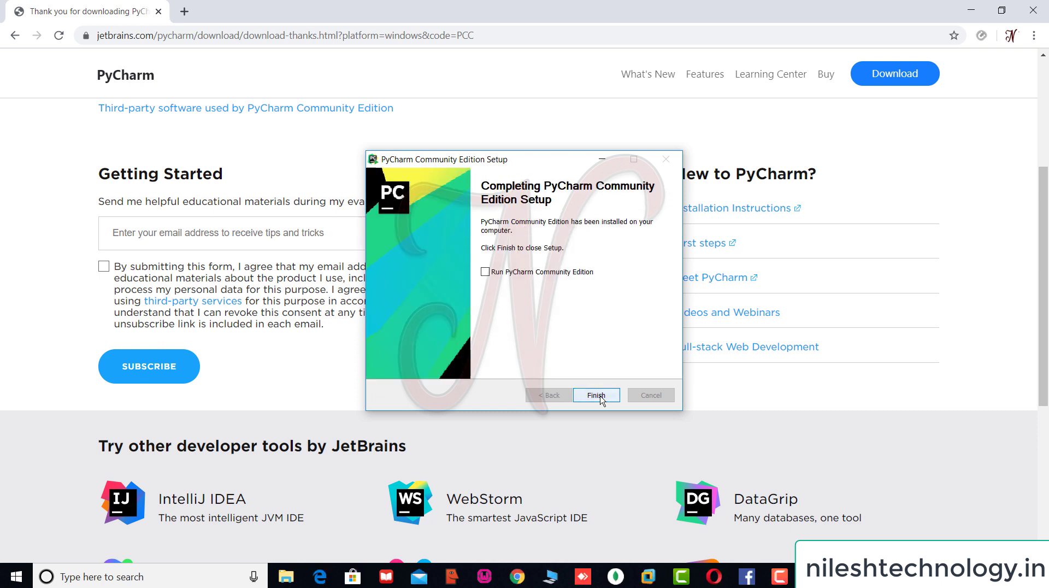
{"action": "left_click", "coordinate": [485, 272]}
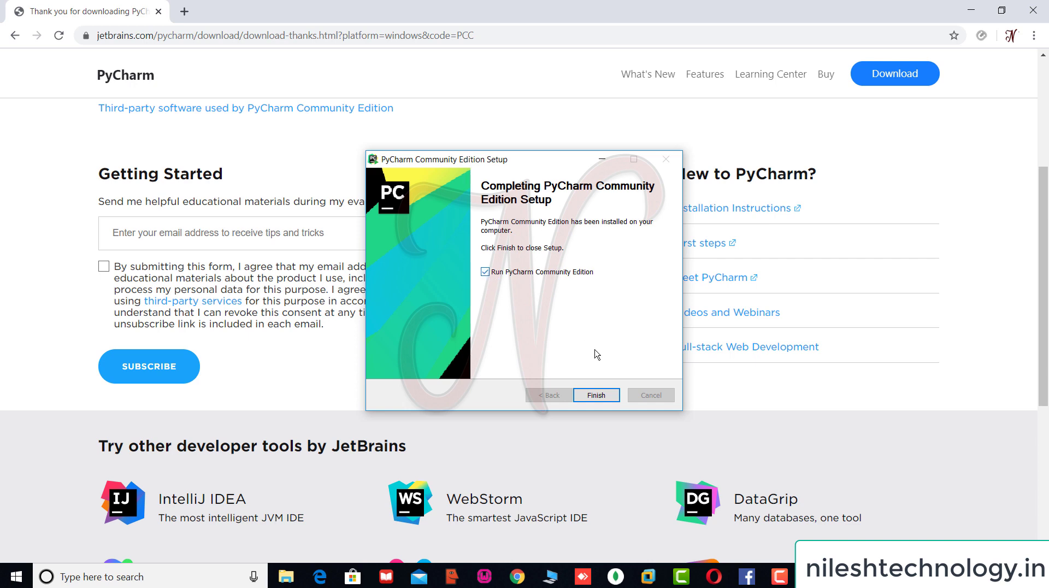
{"action": "left_click", "coordinate": [596, 395]}
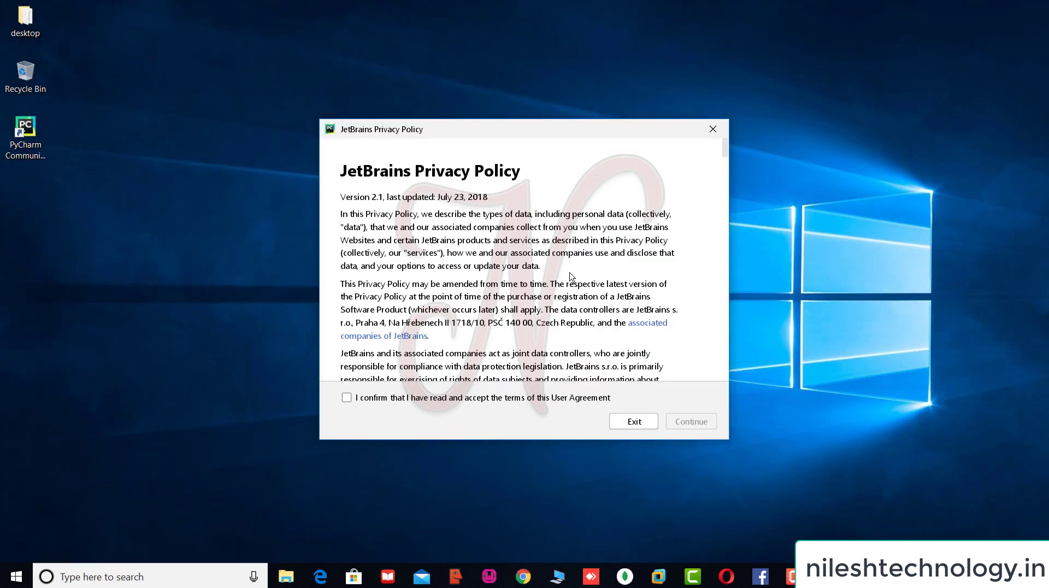
- Accept the JetBrains Privacy Policy and decline to send anonymous usage statistics
{"action": "left_click", "coordinate": [346, 398]}
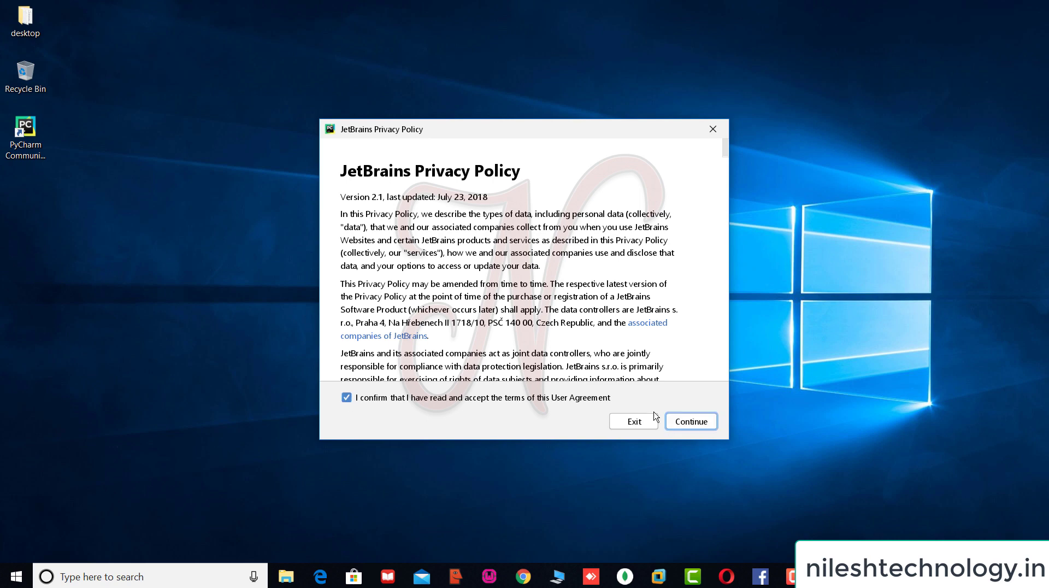
{"action": "left_click", "coordinate": [694, 425]}
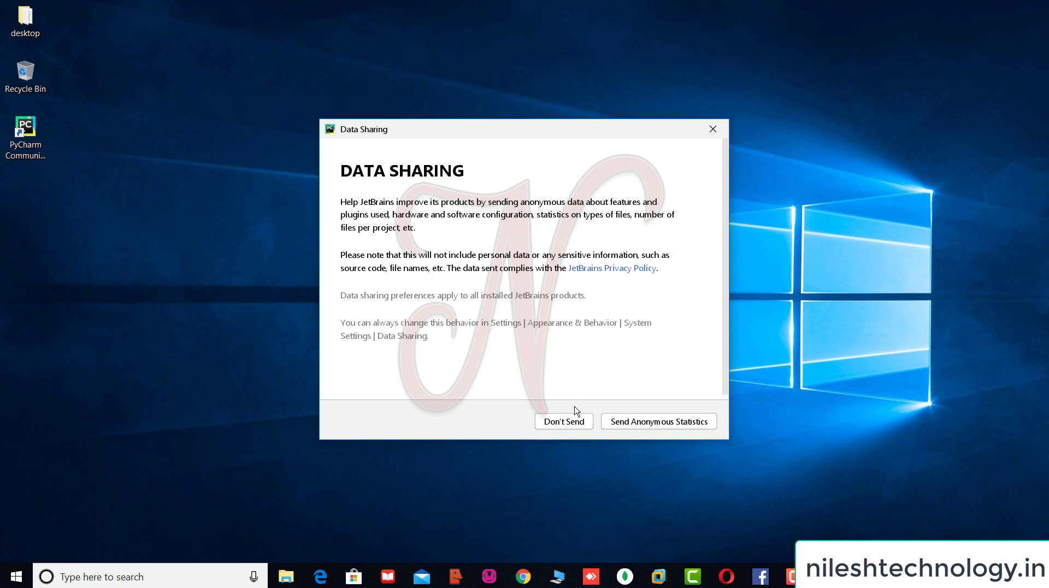
{"action": "left_click", "coordinate": [562, 424]}
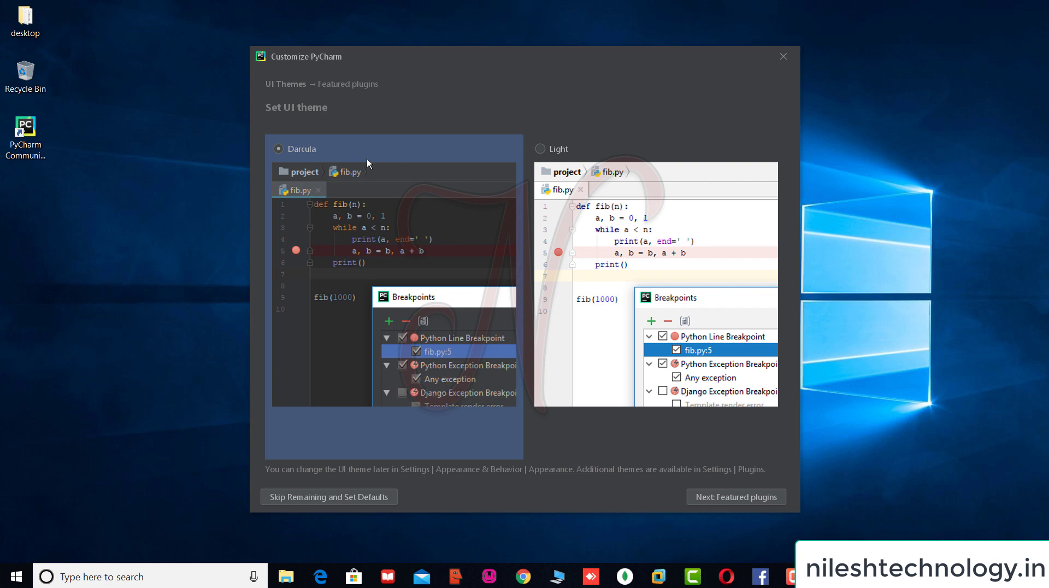
- Set the UI theme to Light and start using PyCharm without installing any featured plugins
{"action": "left_click", "coordinate": [540, 149]}
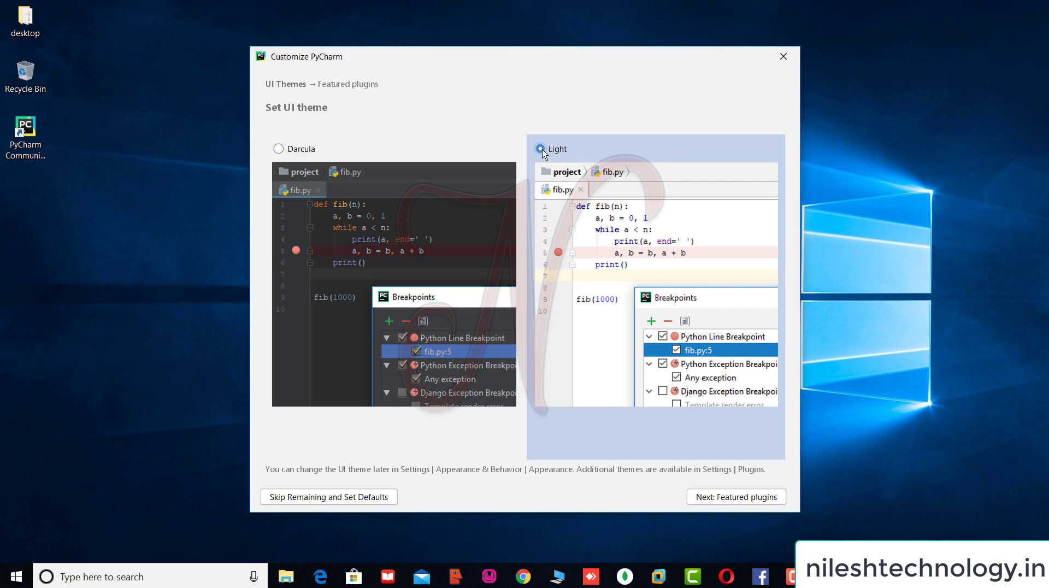
{"action": "left_click", "coordinate": [371, 141]}
{"action": "left_click", "coordinate": [566, 154]}
{"action": "left_click", "coordinate": [398, 156]}
{"action": "left_click", "coordinate": [594, 150]}
{"action": "left_click", "coordinate": [730, 499]}
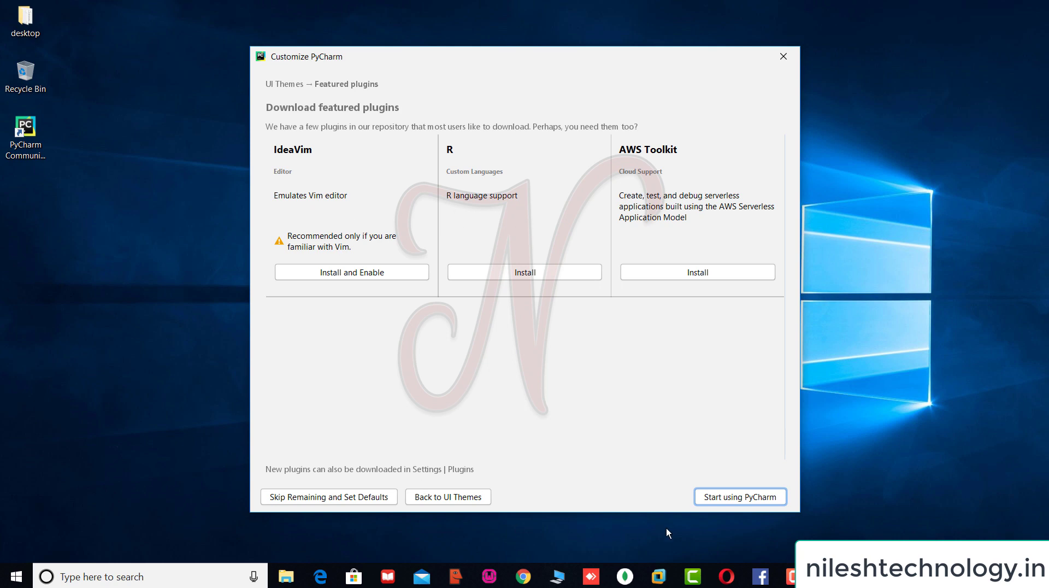
{"action": "left_click", "coordinate": [736, 498]}
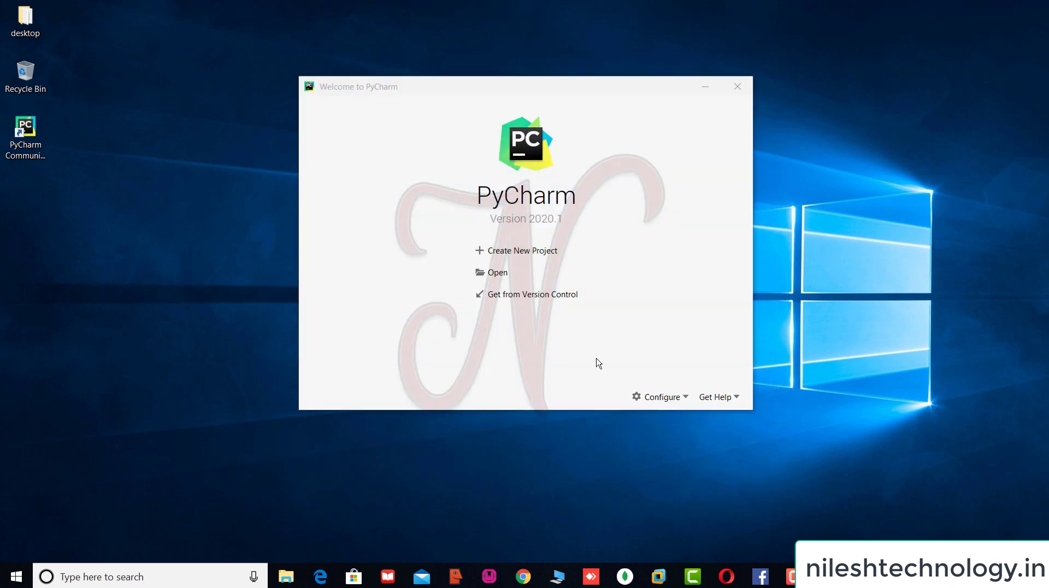
- Create a new project named MyFirstProgram in a new Virtualenv environment, dismiss the Tip of the Day and maximize the project window
{"action": "left_click", "coordinate": [523, 255]}
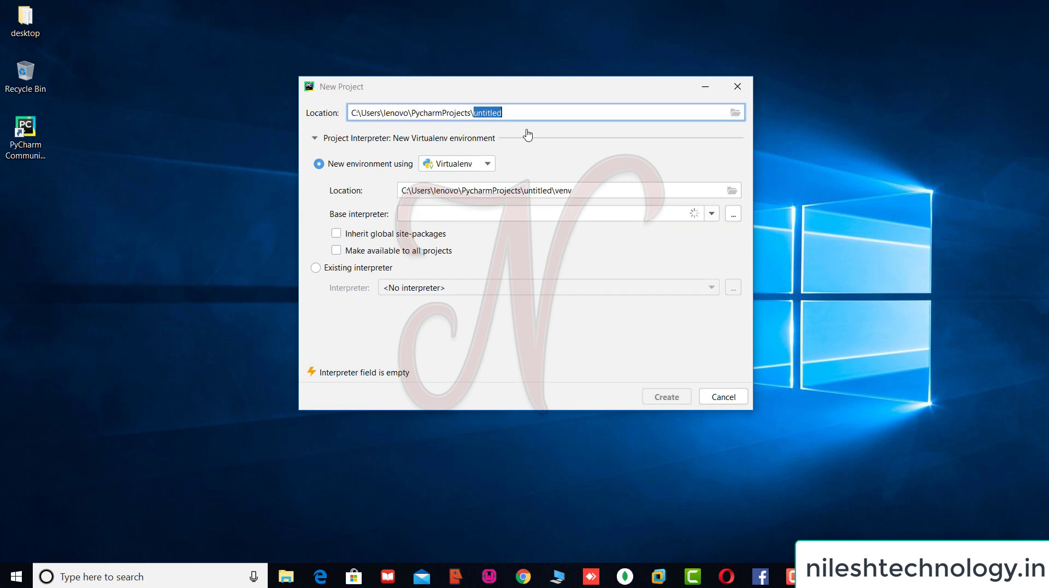
{"action": "left_click", "coordinate": [523, 114]}
{"action": "key", "text": "BackSpace"}
{"action": "key", "text": "BackSpace"}
{"action": "key", "text": "BackSpace"}
{"action": "key", "text": "BackSpace"}
{"action": "key", "text": "BackSpace"}
{"action": "key", "text": "BackSpace"}
{"action": "key", "text": "BackSpace"}
{"action": "key", "text": "BackSpace"}
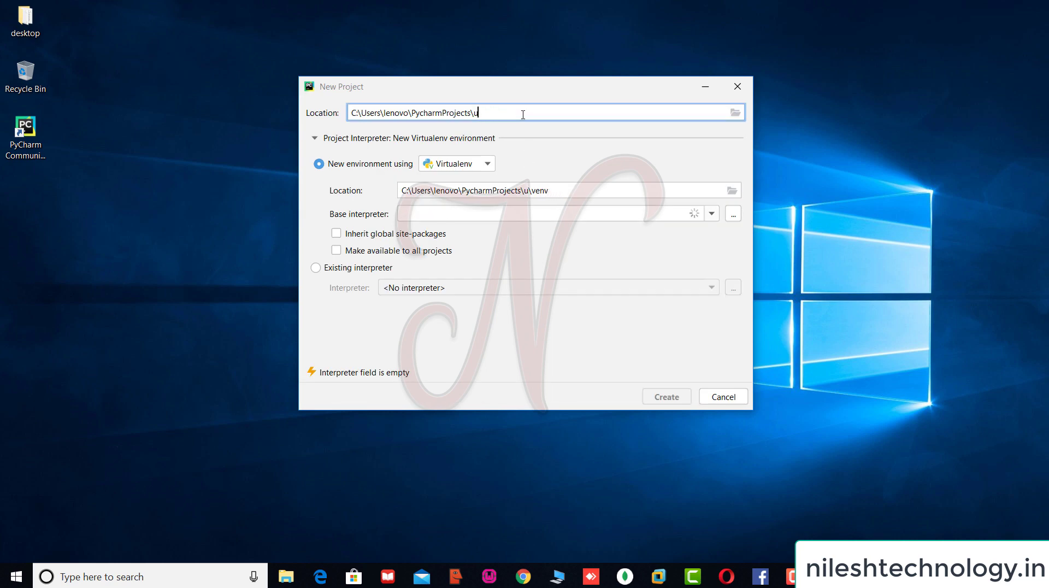
{"action": "type", "text": "MyFirstProgram"}
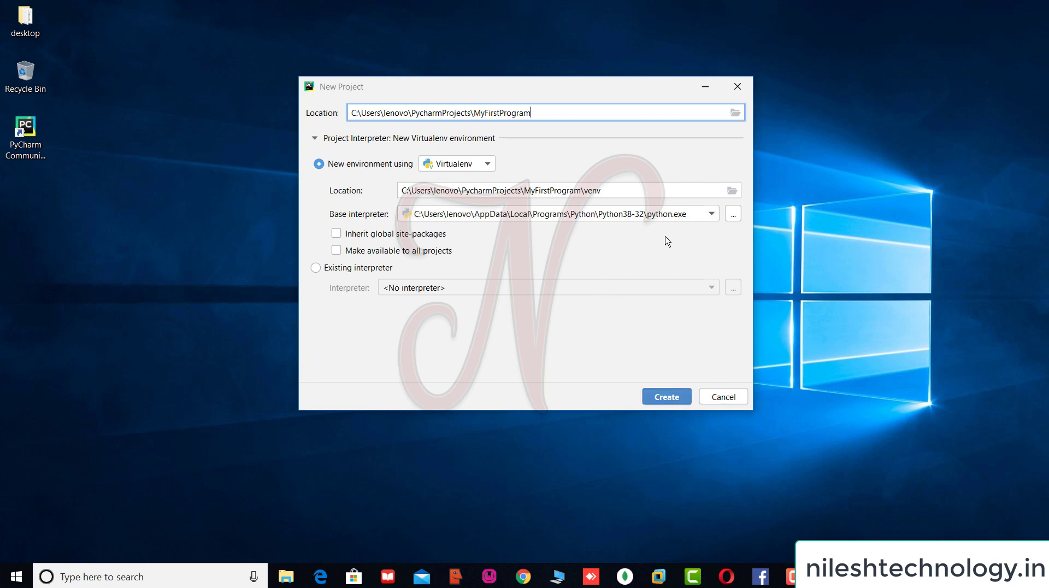
{"action": "left_click", "coordinate": [659, 396]}
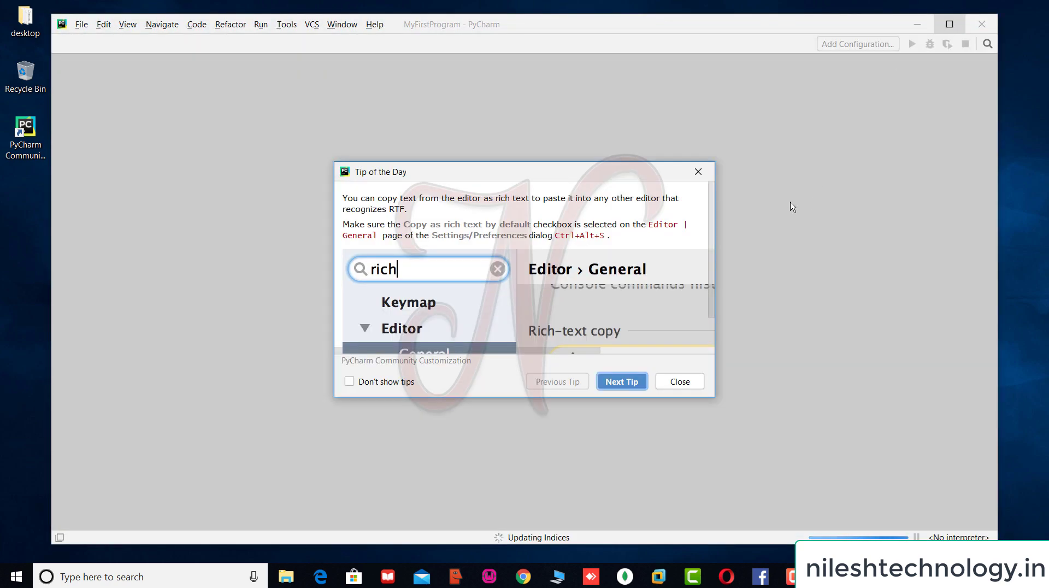
{"action": "left_click", "coordinate": [698, 172]}
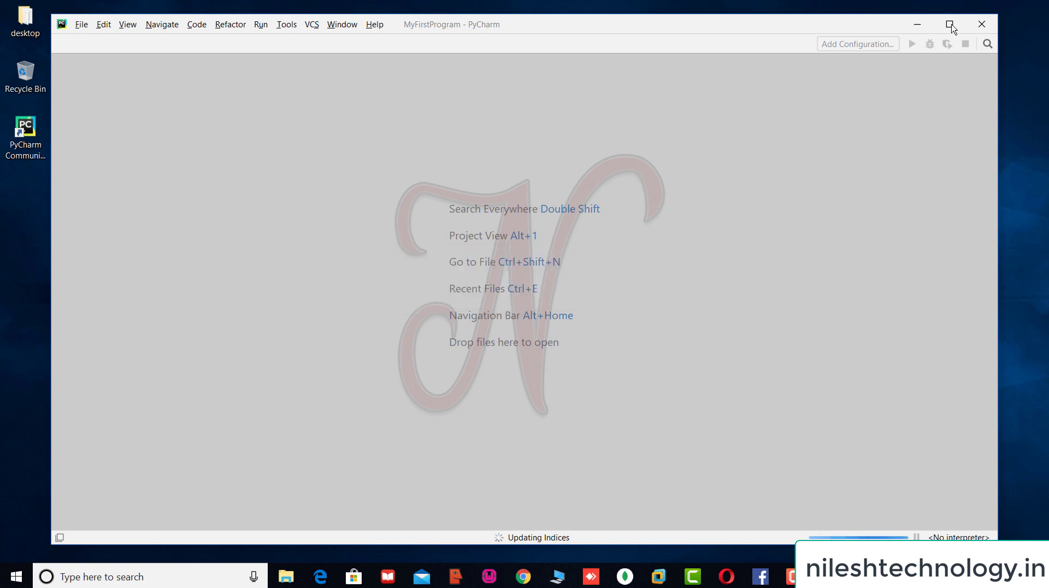
{"action": "left_click", "coordinate": [950, 25]}
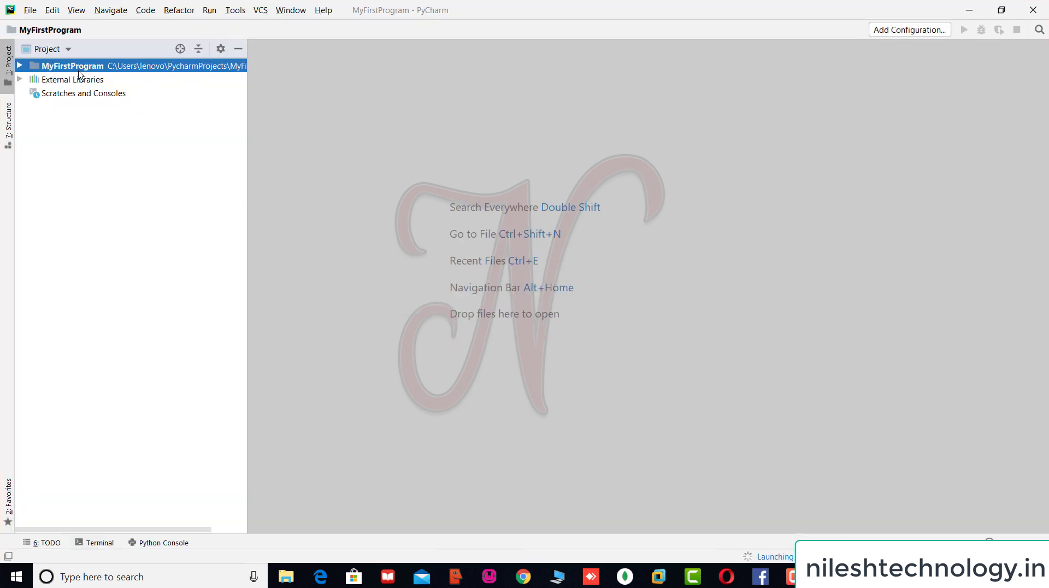
- Examine the MyFirstProgram project tree, looking through the venv folder with its Lib and Scripts subfolders
{"action": "left_click", "coordinate": [20, 66]}
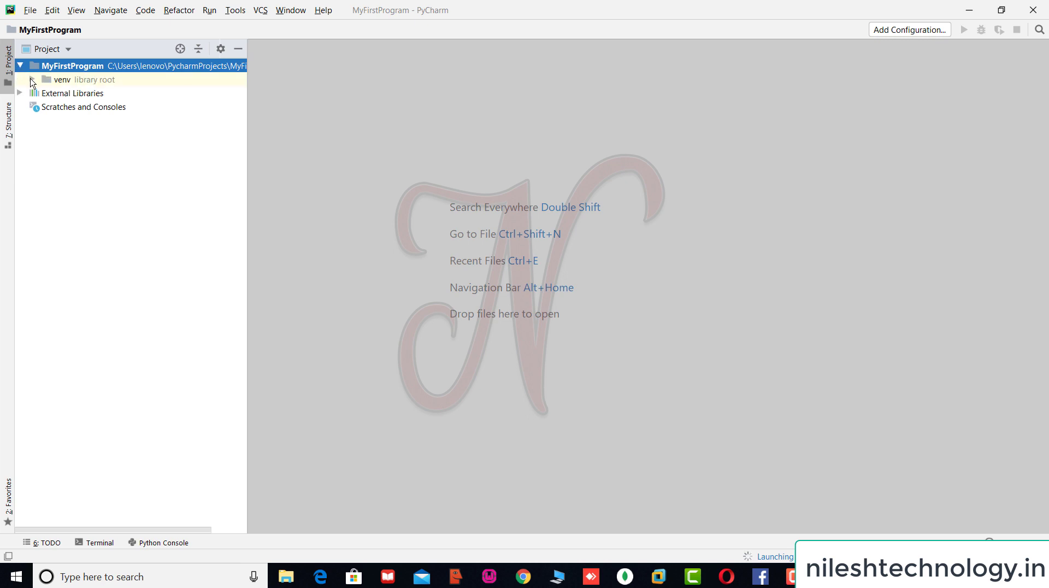
{"action": "left_click", "coordinate": [31, 80]}
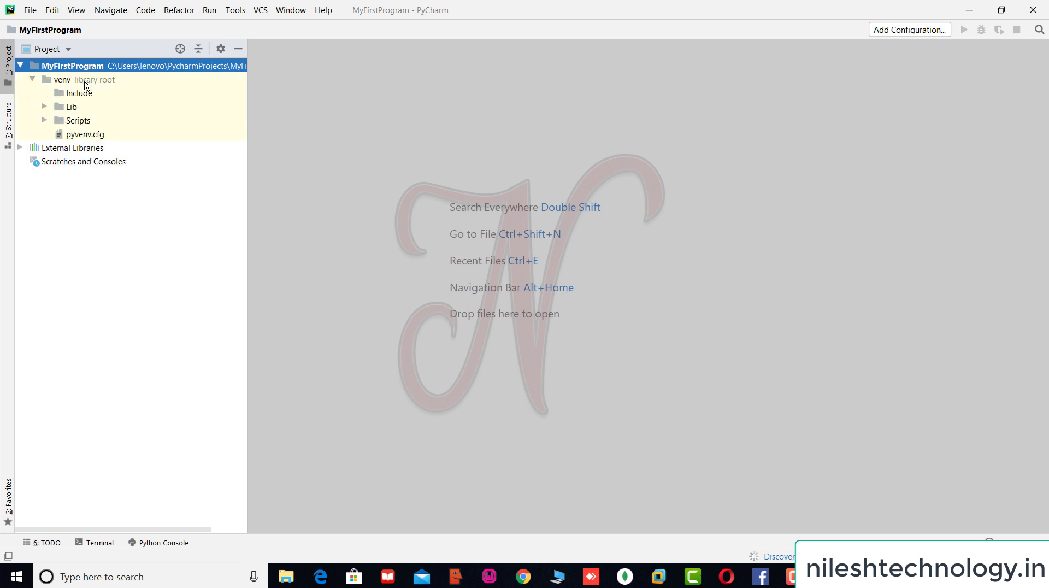
{"action": "left_click", "coordinate": [46, 121]}
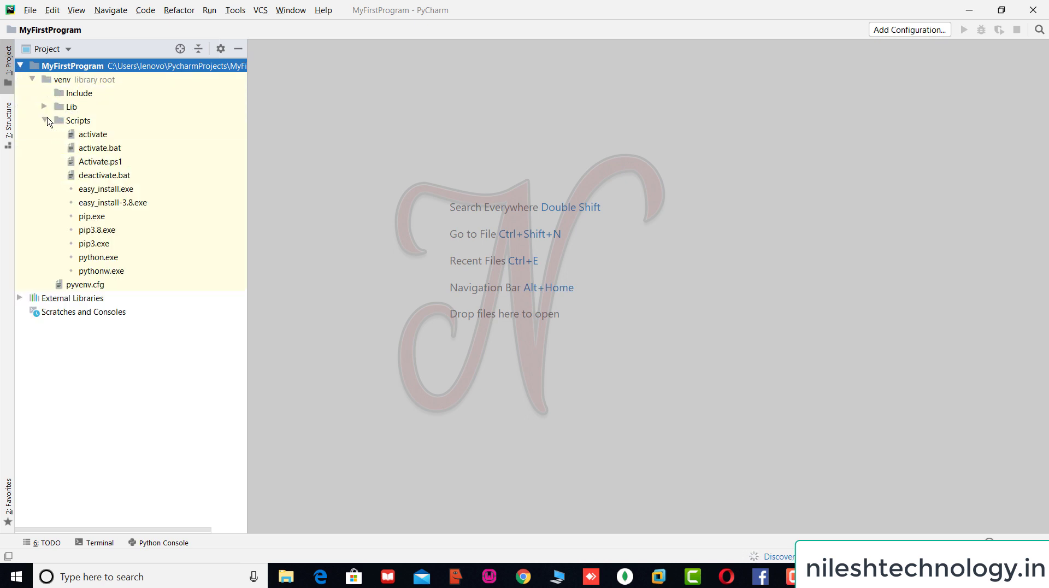
{"action": "left_click", "coordinate": [46, 120]}
{"action": "left_click", "coordinate": [45, 107]}
{"action": "left_click", "coordinate": [44, 107]}
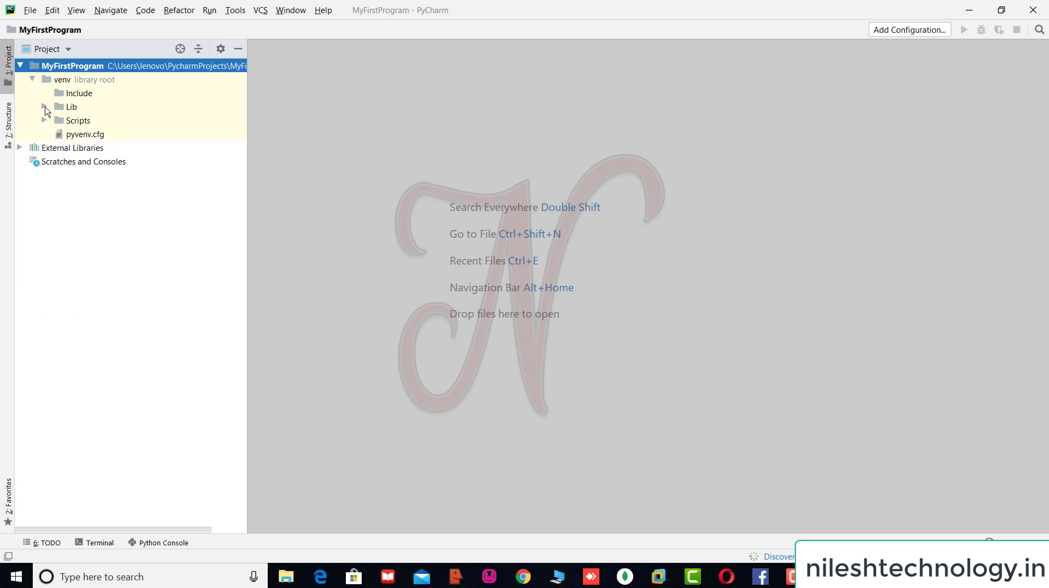
{"action": "left_click", "coordinate": [46, 121]}
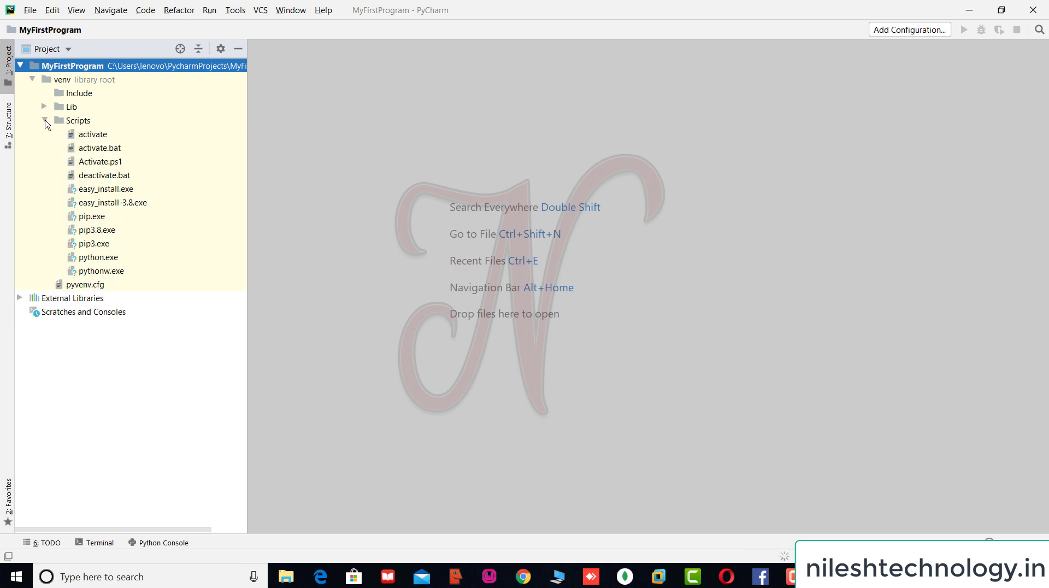
{"action": "left_click", "coordinate": [44, 108]}
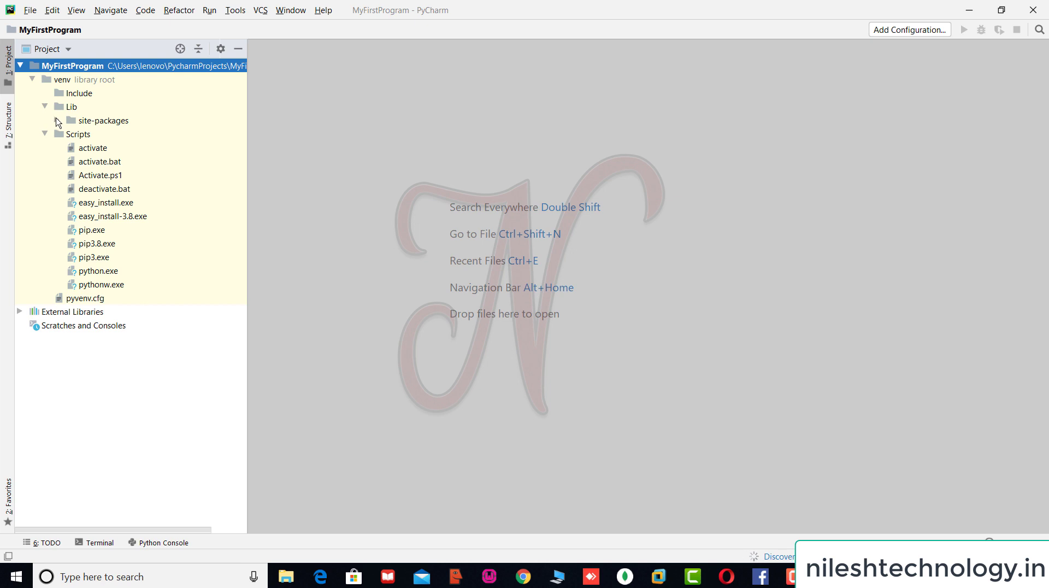
{"action": "left_click", "coordinate": [57, 121]}
{"action": "left_click", "coordinate": [57, 121]}
{"action": "left_click", "coordinate": [44, 107]}
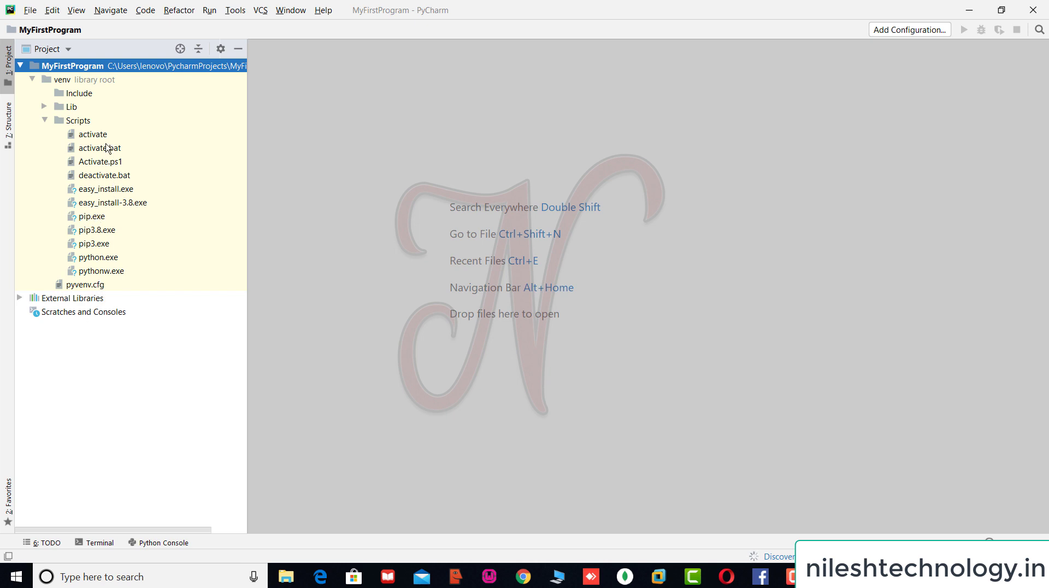
- Create a file named first in the venv Scripts folder, associate it with the Python file type, and write print("Hello") in it
{"action": "left_click", "coordinate": [78, 121]}
{"action": "right_click", "coordinate": [78, 121]}
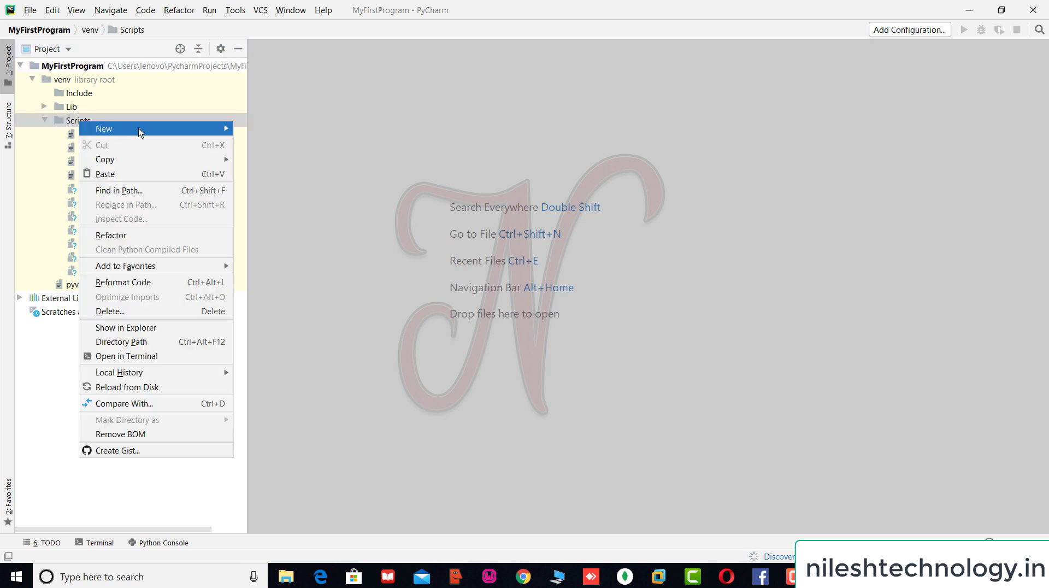
{"action": "mouse_move", "coordinate": [192, 129]}
{"action": "left_click", "coordinate": [254, 128]}
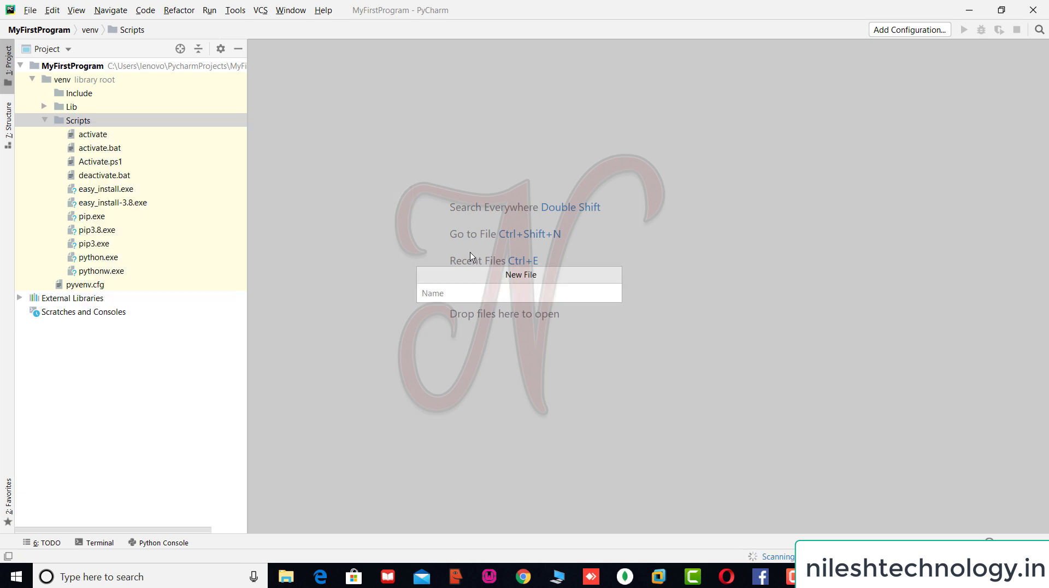
{"action": "type", "text": "first"}
{"action": "key", "text": "Return"}
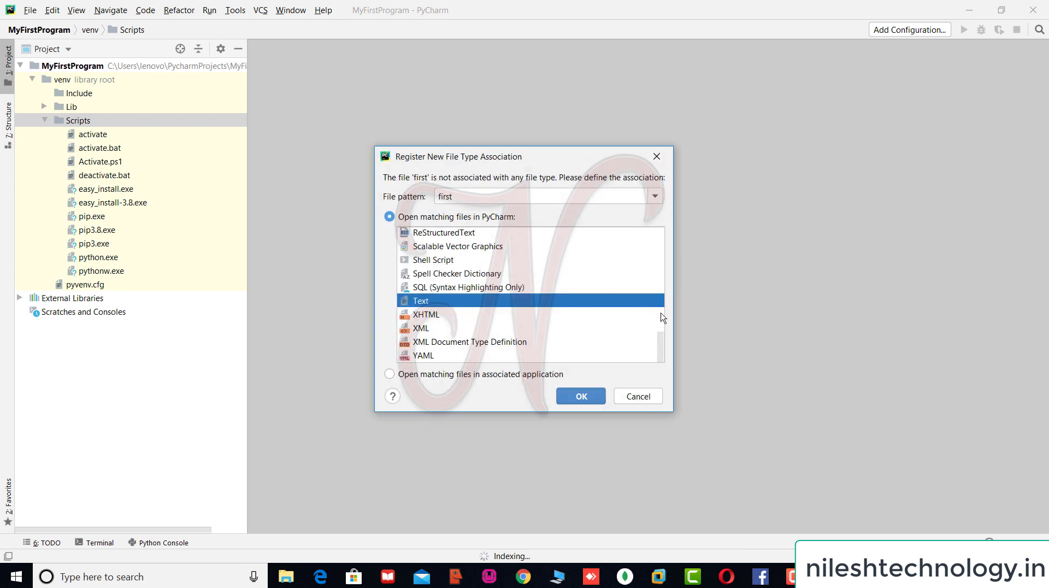
{"action": "left_click_drag", "start_coordinate": [661, 346], "coordinate": [662, 309]}
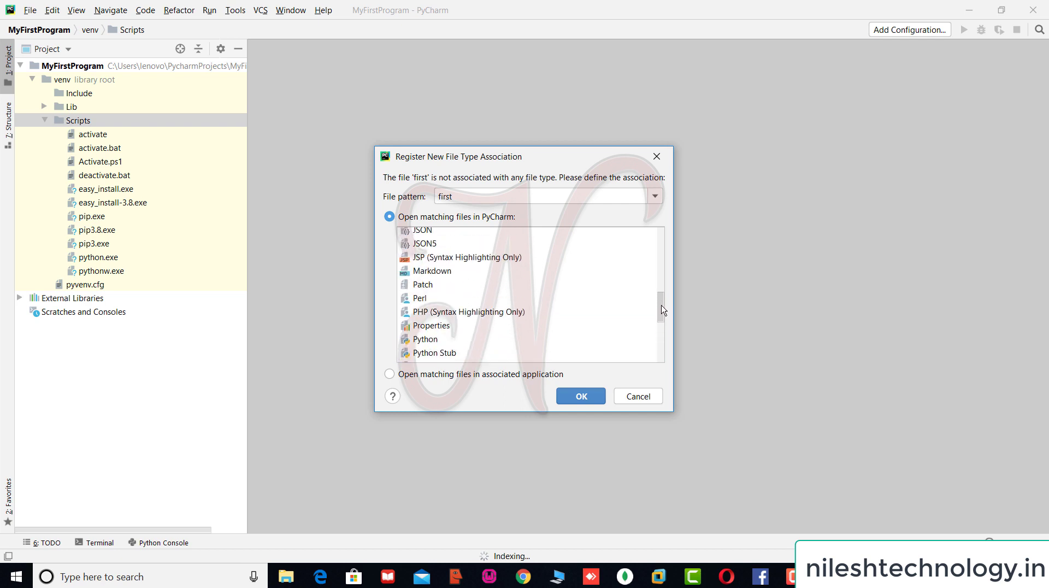
{"action": "left_click", "coordinate": [428, 339]}
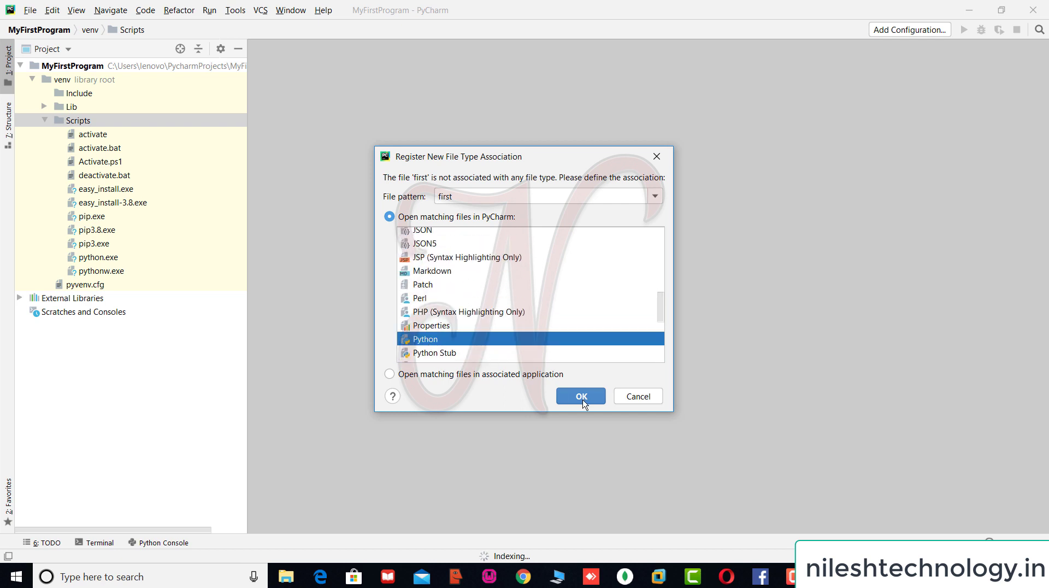
{"action": "left_click", "coordinate": [583, 398]}
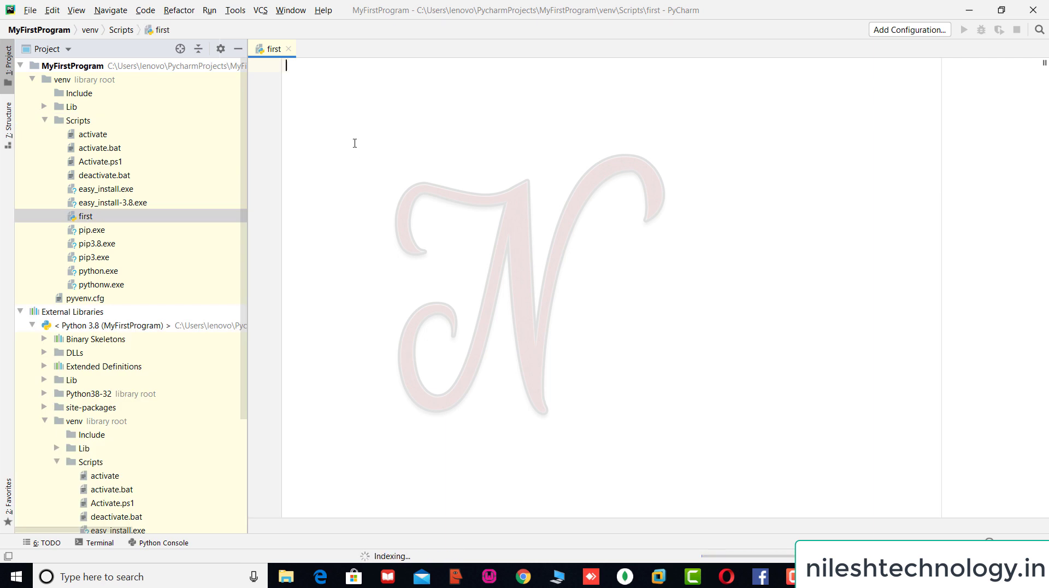
{"action": "type", "text": "print"}
{"action": "type", "text": "(\"Hello"}
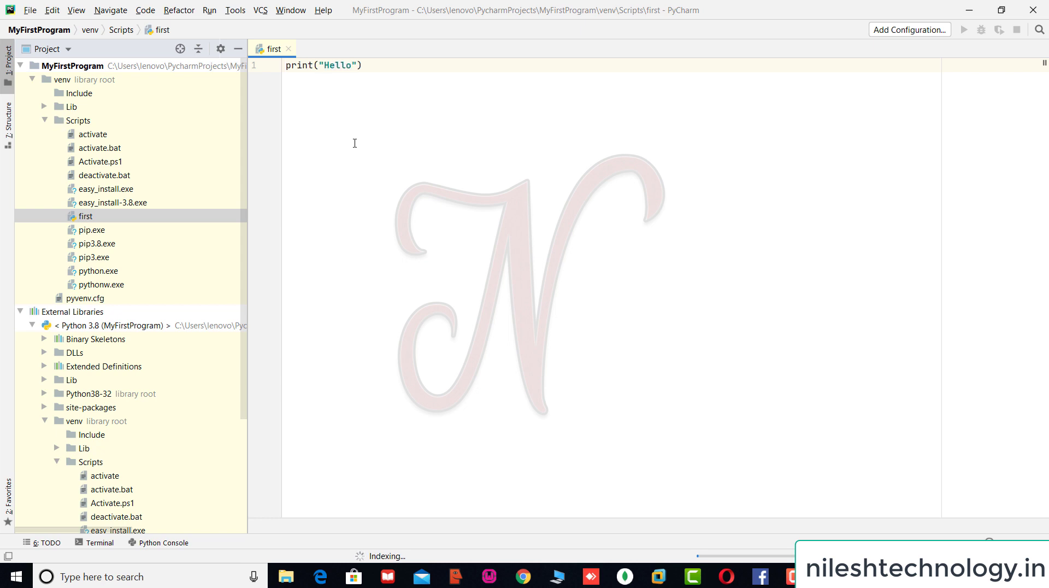
{"action": "left_click", "coordinate": [211, 12]}
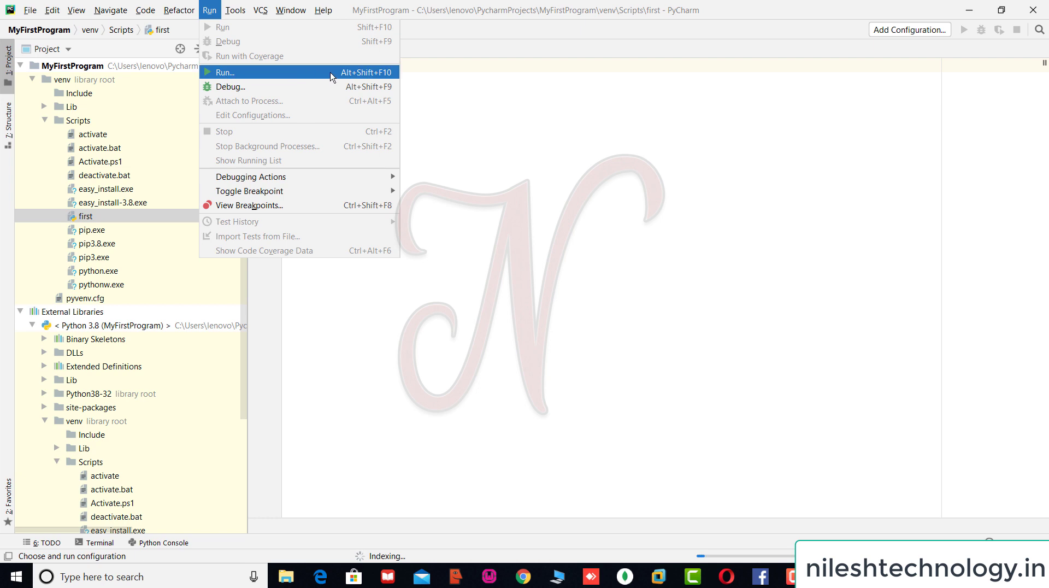
{"action": "left_click", "coordinate": [299, 73]}
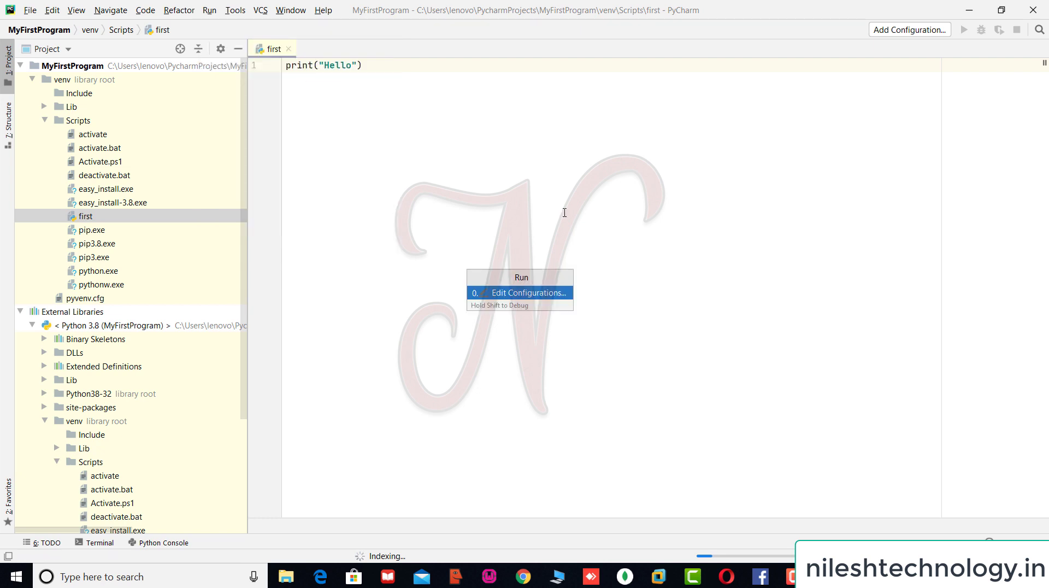
{"action": "left_click", "coordinate": [517, 294]}
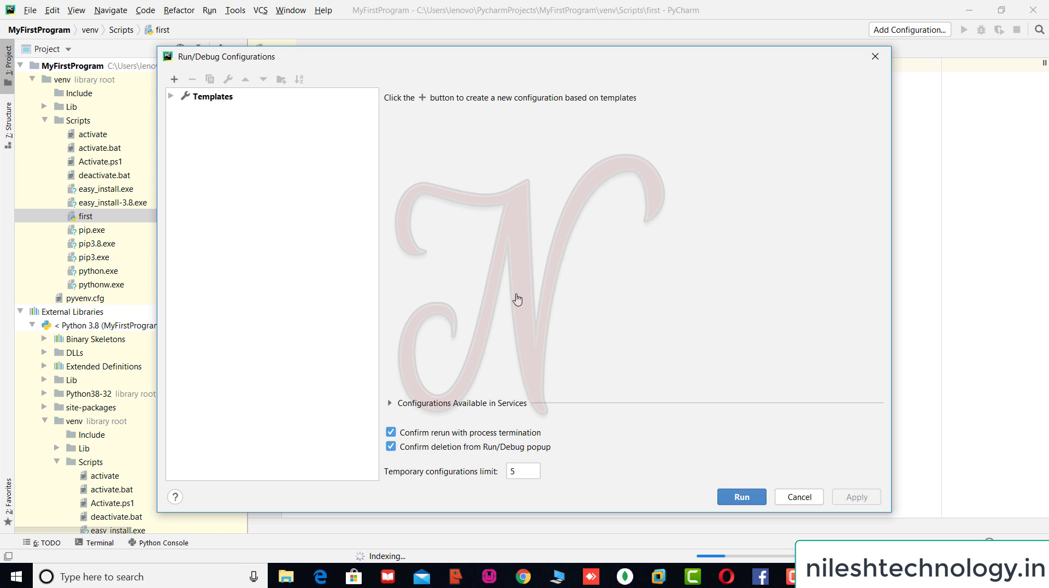
{"action": "left_click", "coordinate": [800, 497]}
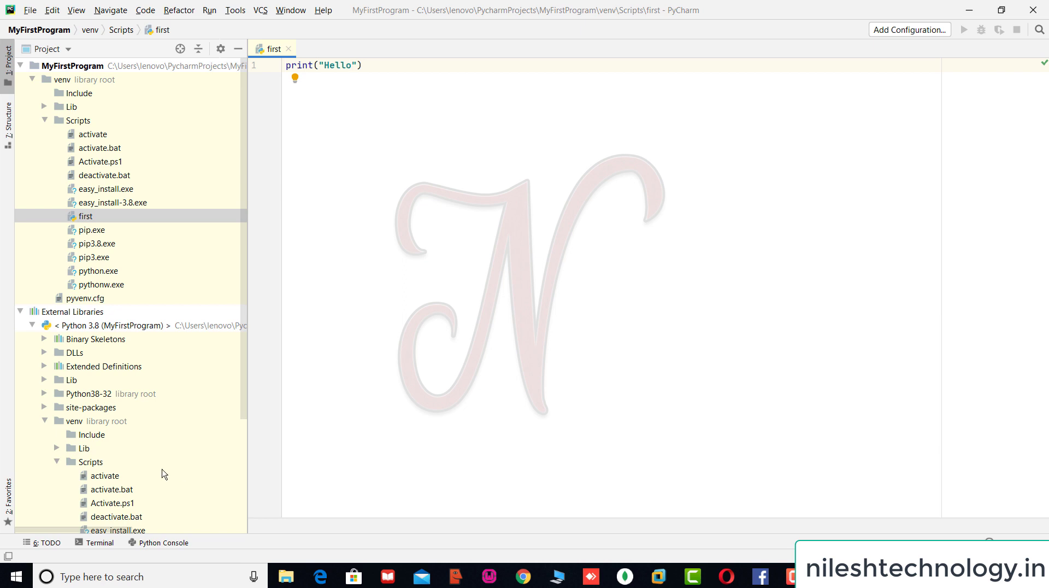
- Open the Python Console and allow PyCharm Community Edition 2020.1 through the firewall on both private and public networks
{"action": "left_click", "coordinate": [162, 543]}
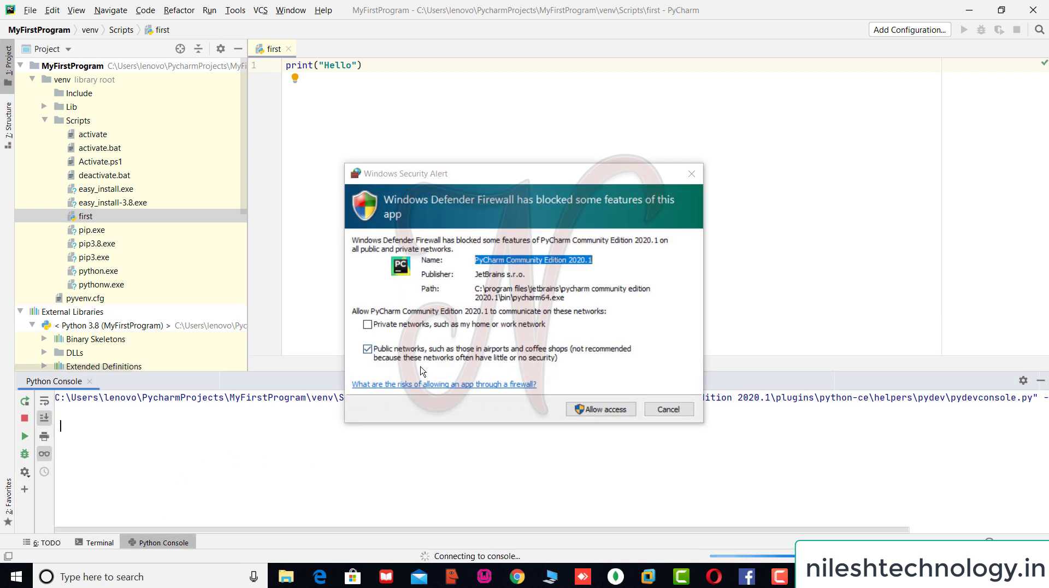
{"action": "left_click", "coordinate": [367, 325]}
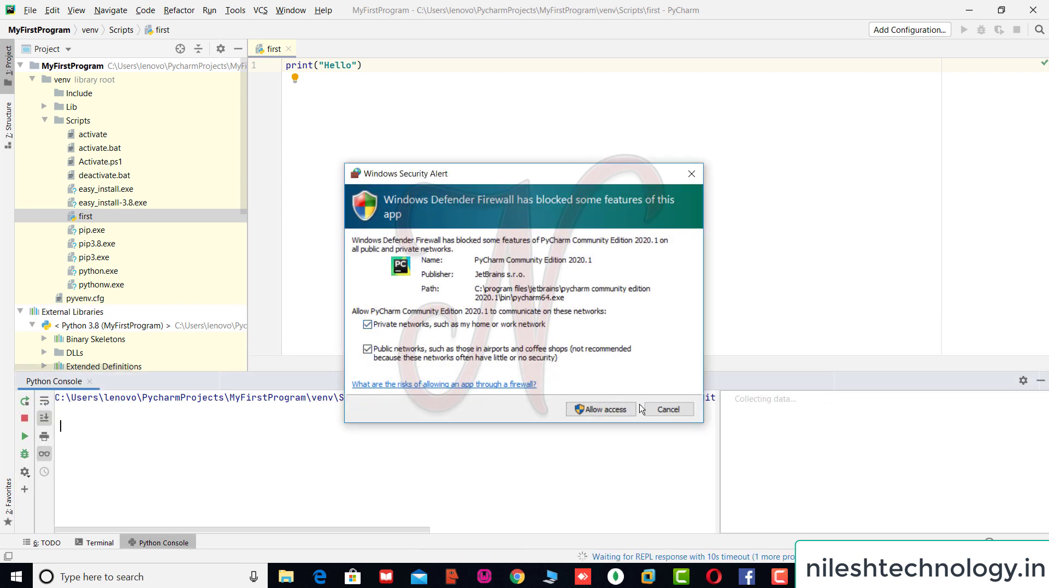
{"action": "left_click", "coordinate": [611, 410]}
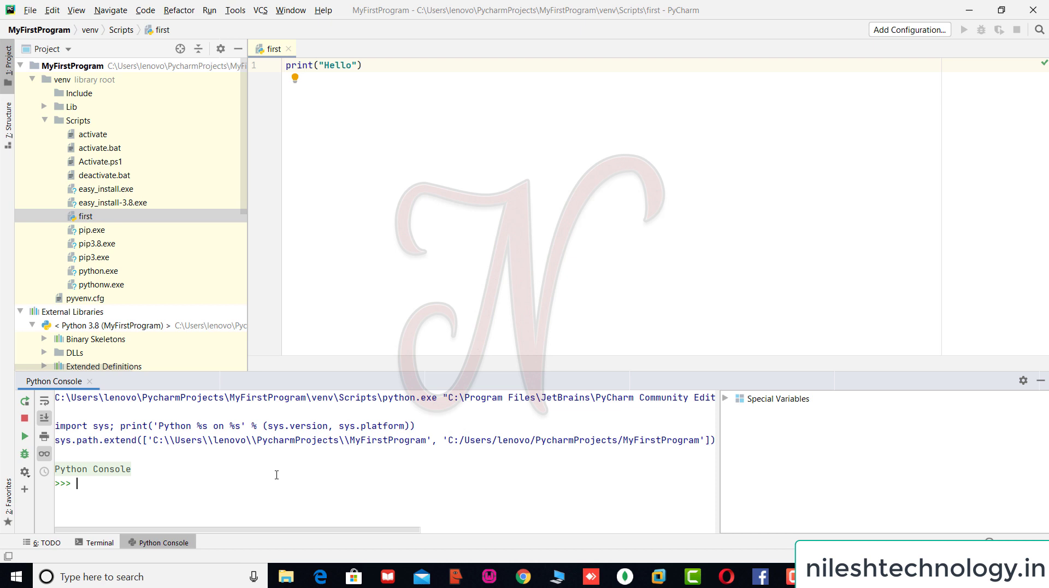
{"action": "key", "text": "Escape"}
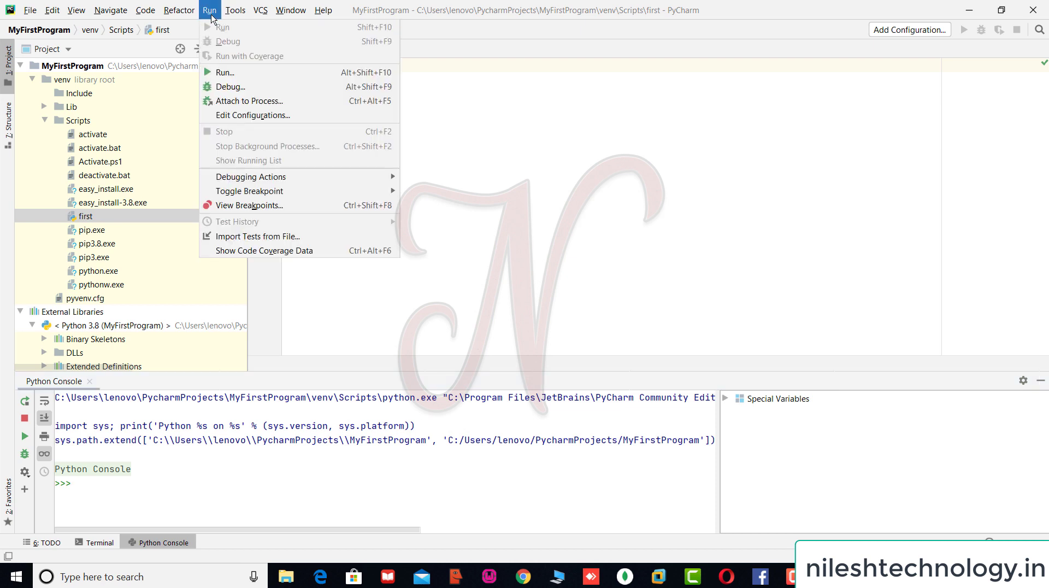
- Run the first script from the project and check its output
{"action": "left_click", "coordinate": [209, 10]}
{"action": "left_click", "coordinate": [232, 75]}
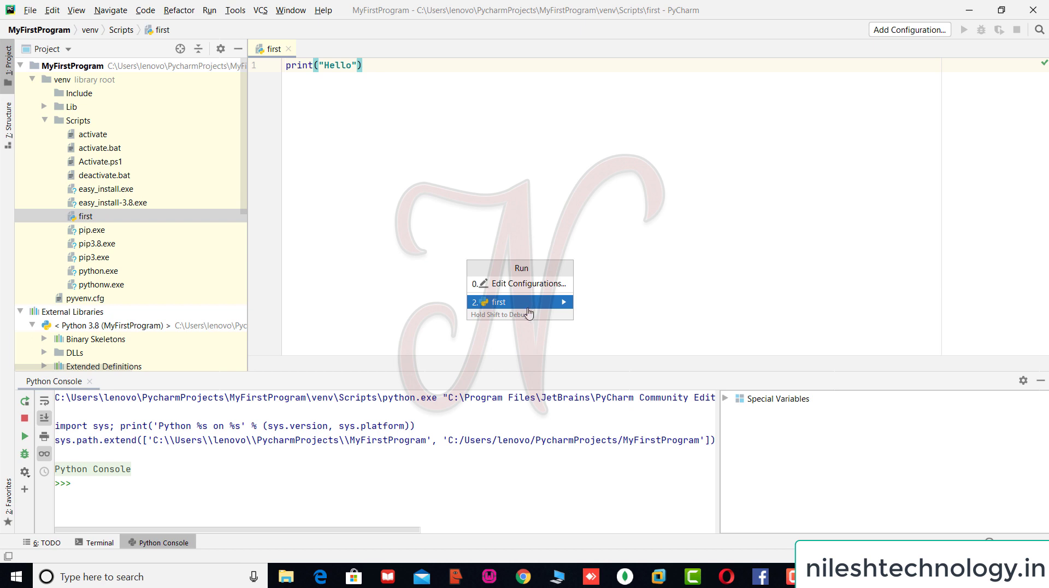
{"action": "left_click", "coordinate": [514, 302]}
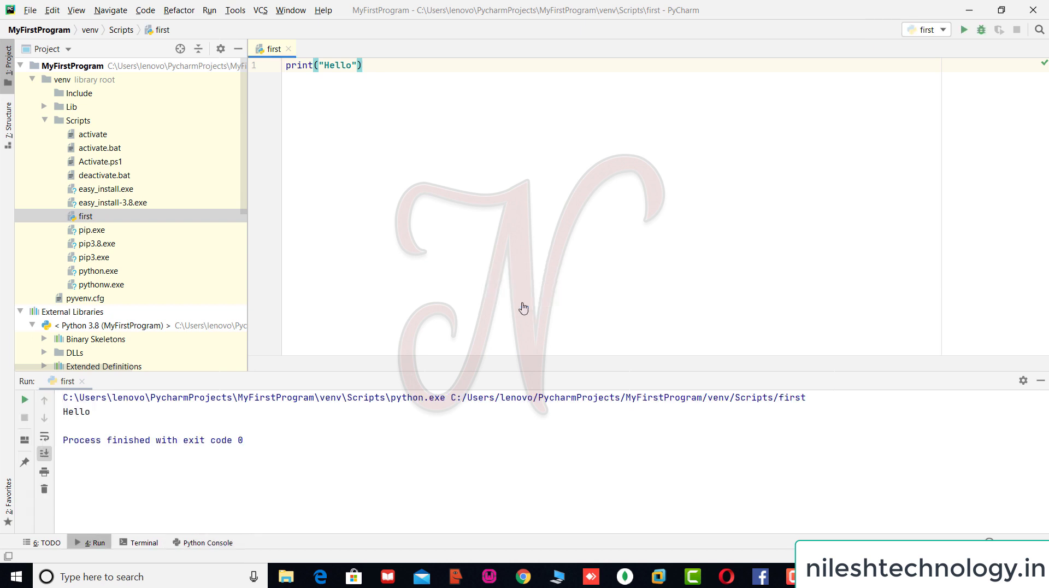
{"action": "mouse_move", "coordinate": [119, 411]}
{"action": "left_mouse_down"}
{"action": "mouse_move", "coordinate": [61, 415]}
{"action": "mouse_move", "coordinate": [117, 415]}
{"action": "left_mouse_up"}
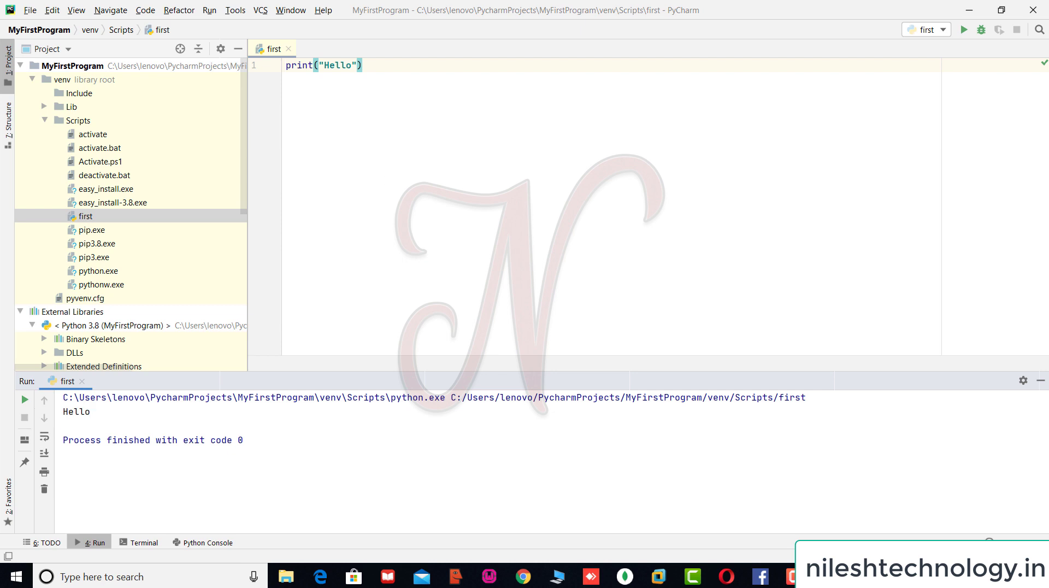
- Exit PyCharm, launch IDLE (Python 3.8 32-bit) and move its shell window to the middle of the desktop
{"action": "left_click", "coordinate": [1037, 7]}
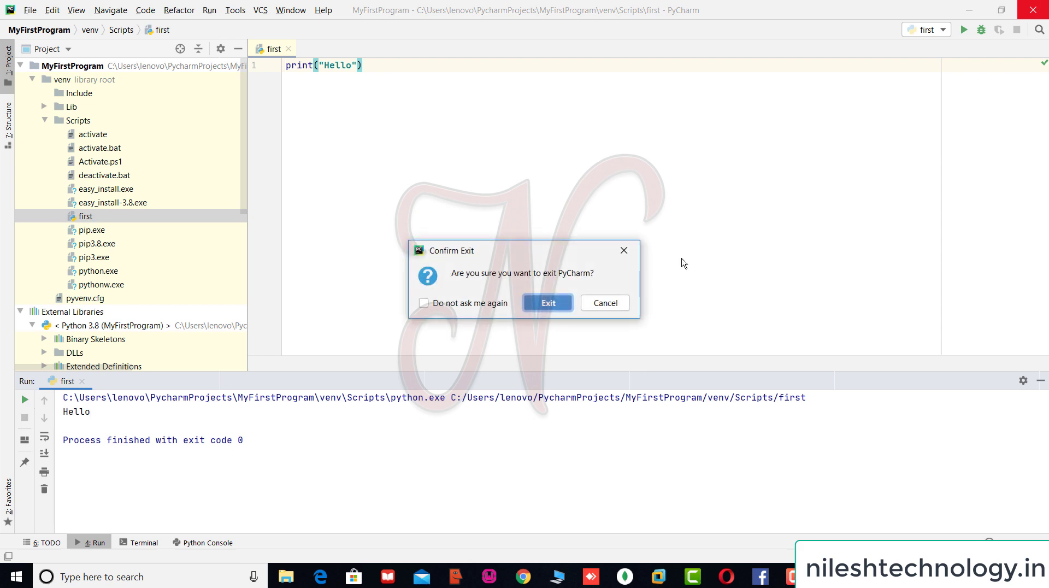
{"action": "left_click", "coordinate": [527, 310]}
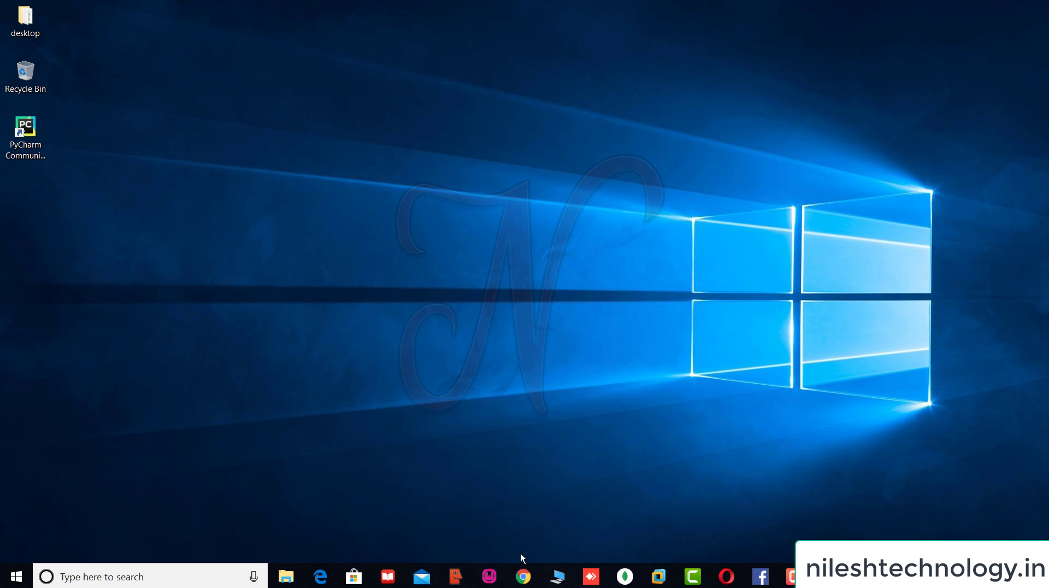
{"action": "left_click", "coordinate": [12, 578]}
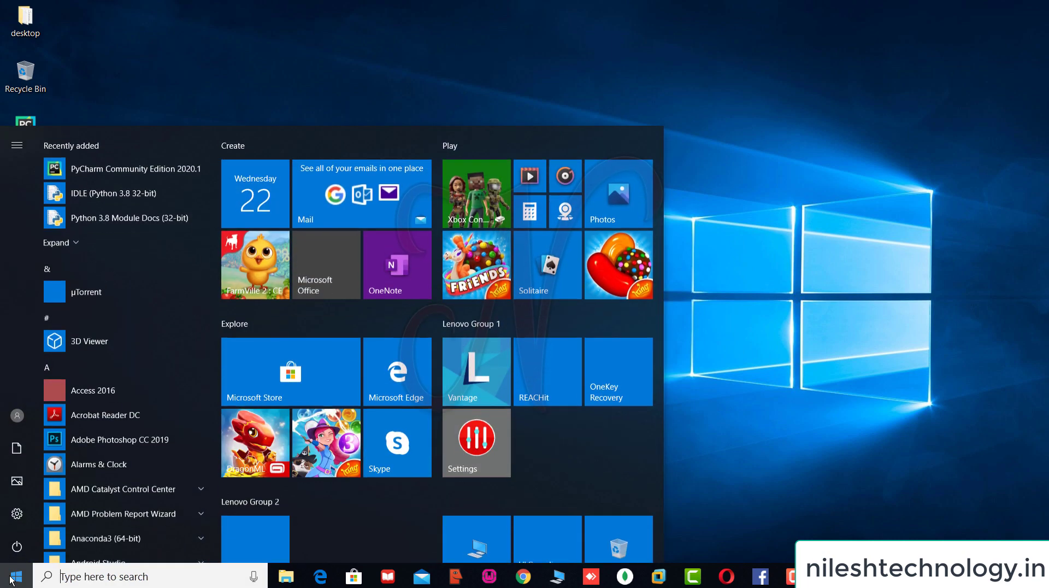
{"action": "type", "text": "python"}
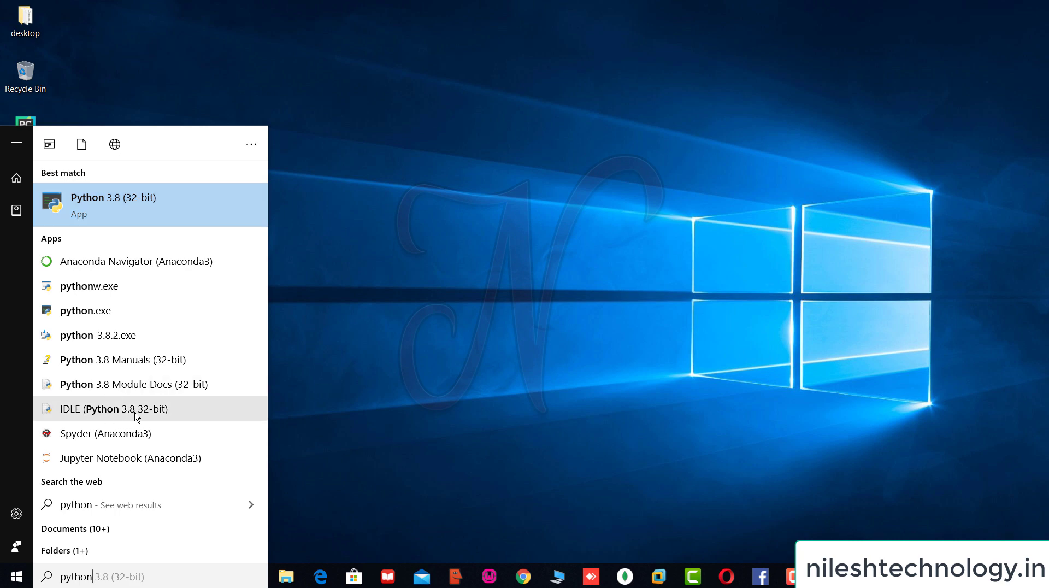
{"action": "left_click", "coordinate": [99, 410]}
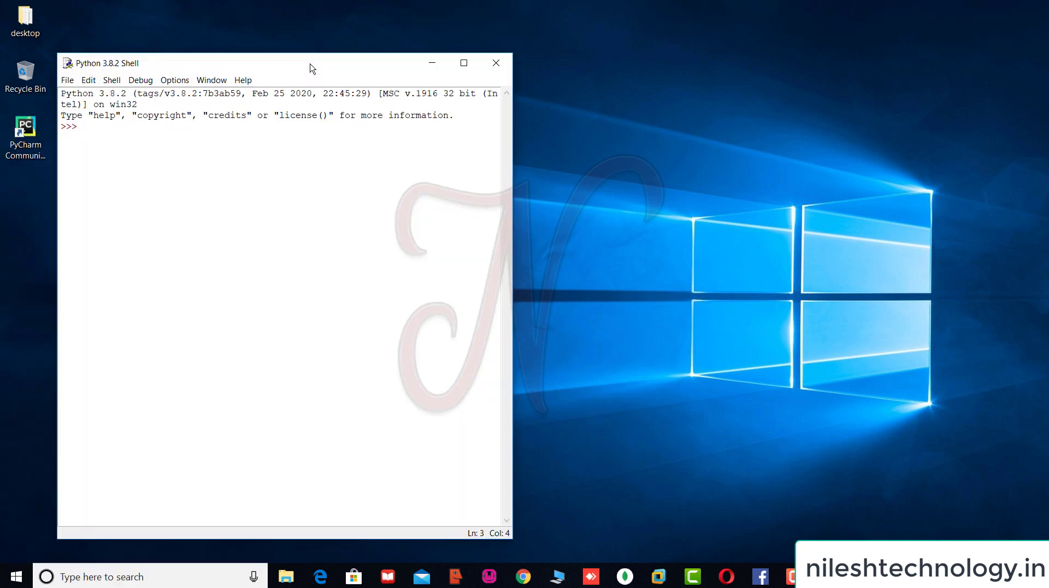
{"action": "left_click_drag", "start_coordinate": [312, 68], "coordinate": [551, 42]}
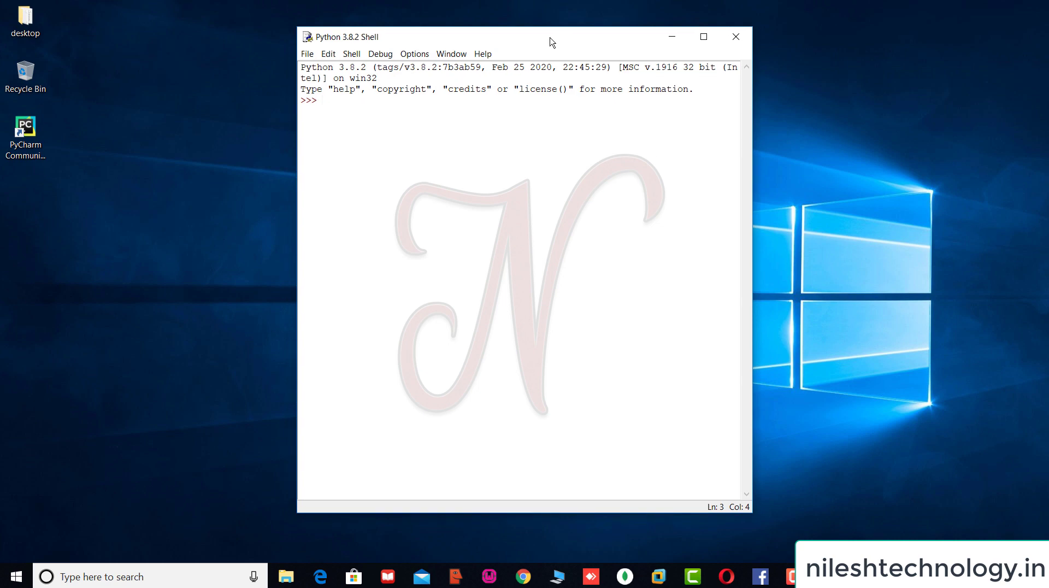
- Execute print("Hello") in the Python 3.8.2 Shell
{"action": "type", "text": "print(\""}
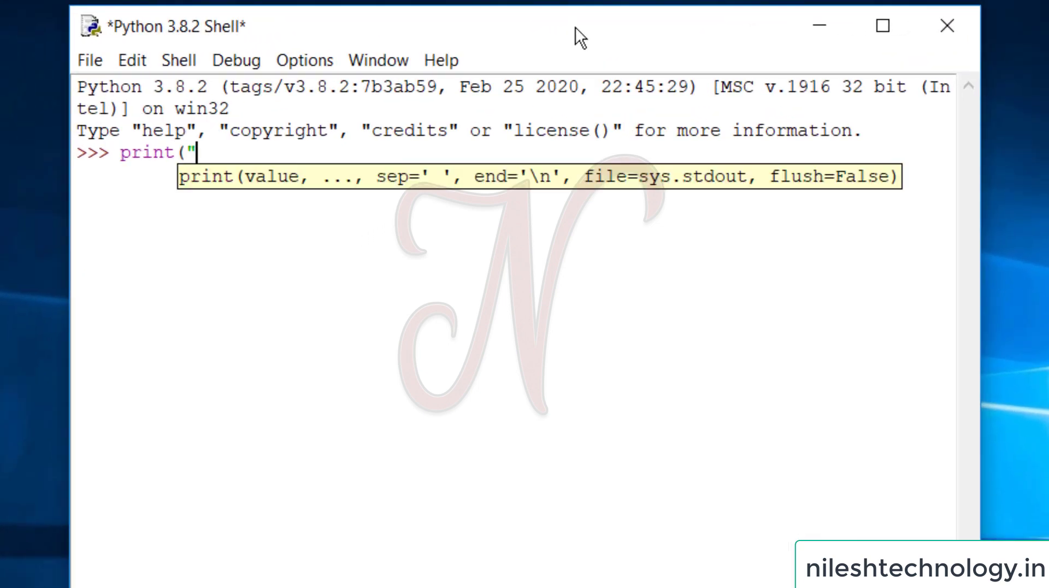
{"action": "type", "text": "Heelo"}
{"action": "key", "text": "BackSpace"}
{"action": "key", "text": "BackSpace"}
{"action": "key", "text": "BackSpace"}
{"action": "type", "text": "llo\")"}
{"action": "key", "text": "Return"}
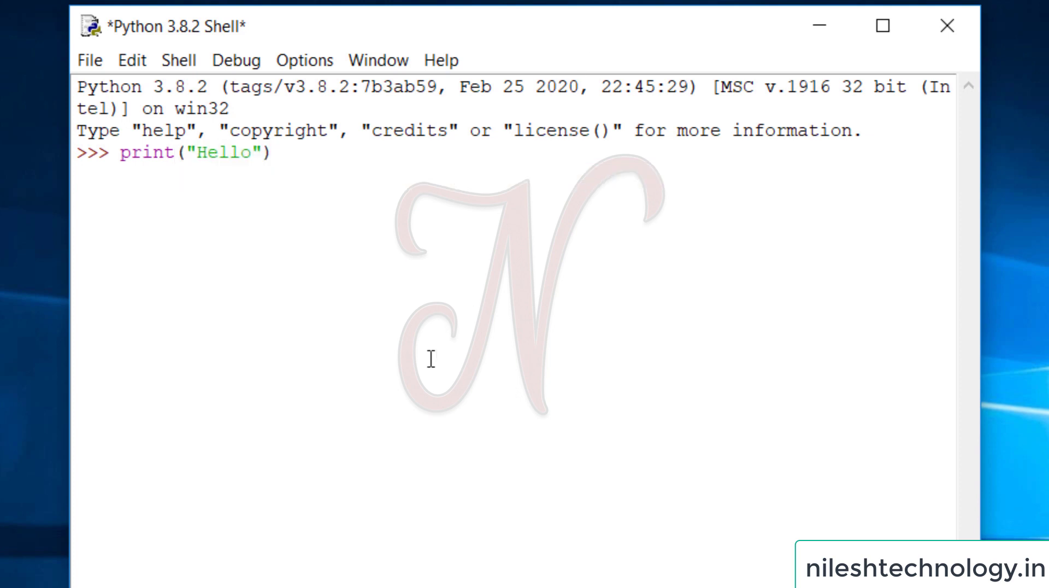
- Enter 3+@ and 3+2 as expressions in the Python shell, and close the shell window
{"action": "type", "text": "3+@"}
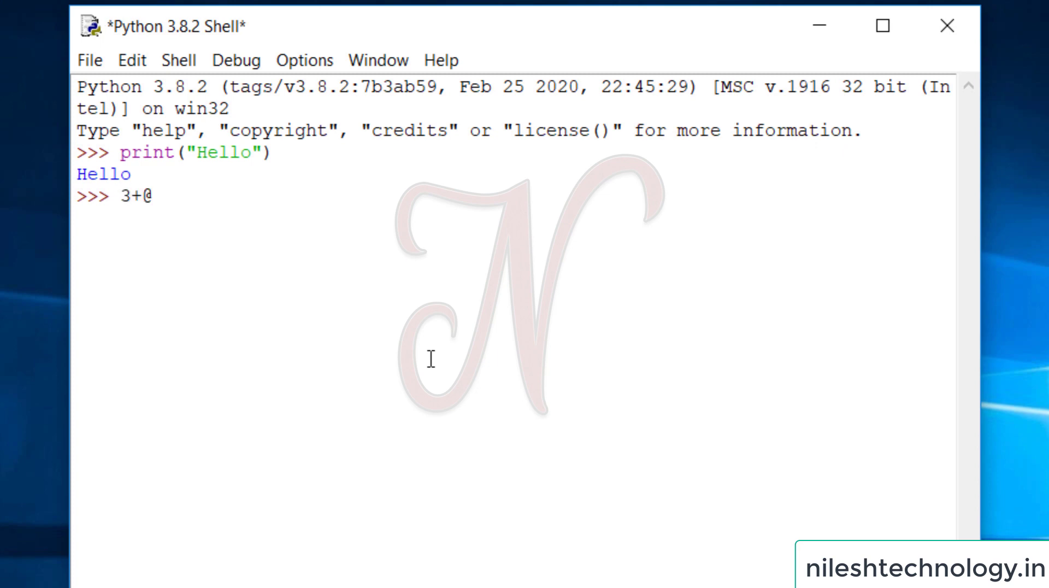
{"action": "key", "text": "Return"}
{"action": "type", "text": "3+2"}
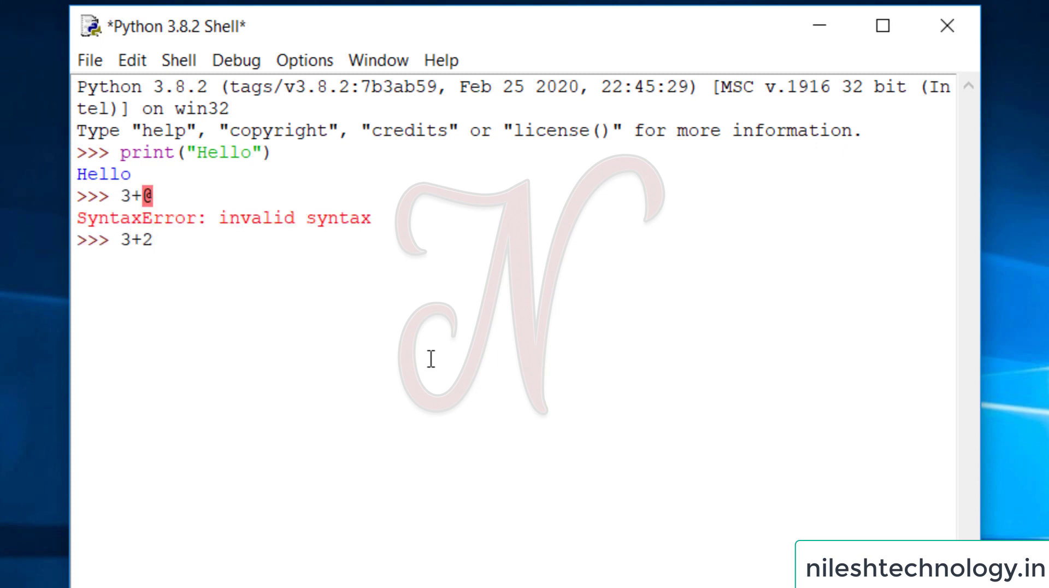
{"action": "key", "text": "Return"}
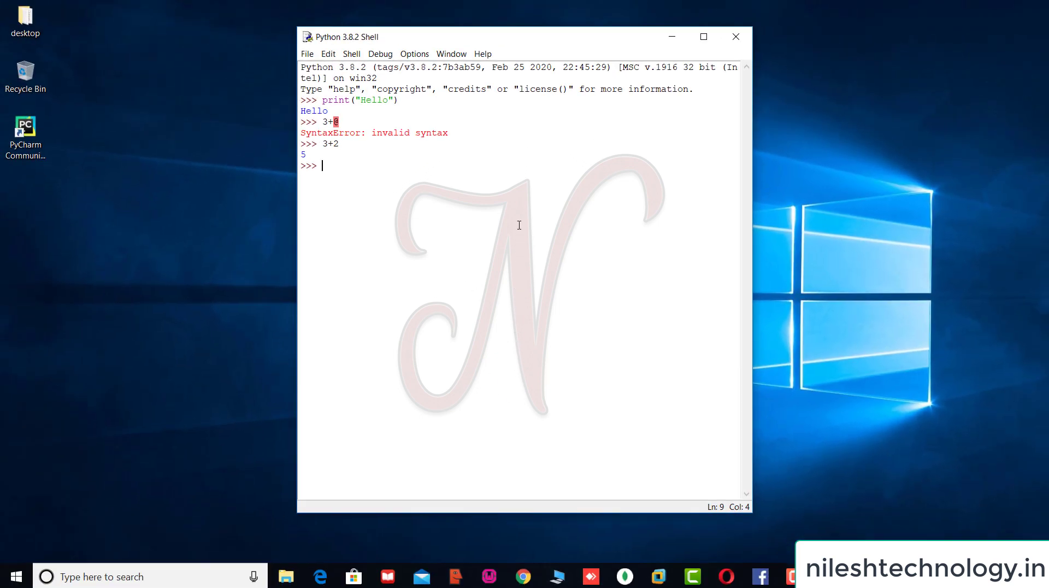
{"action": "left_click", "coordinate": [30, 155]}
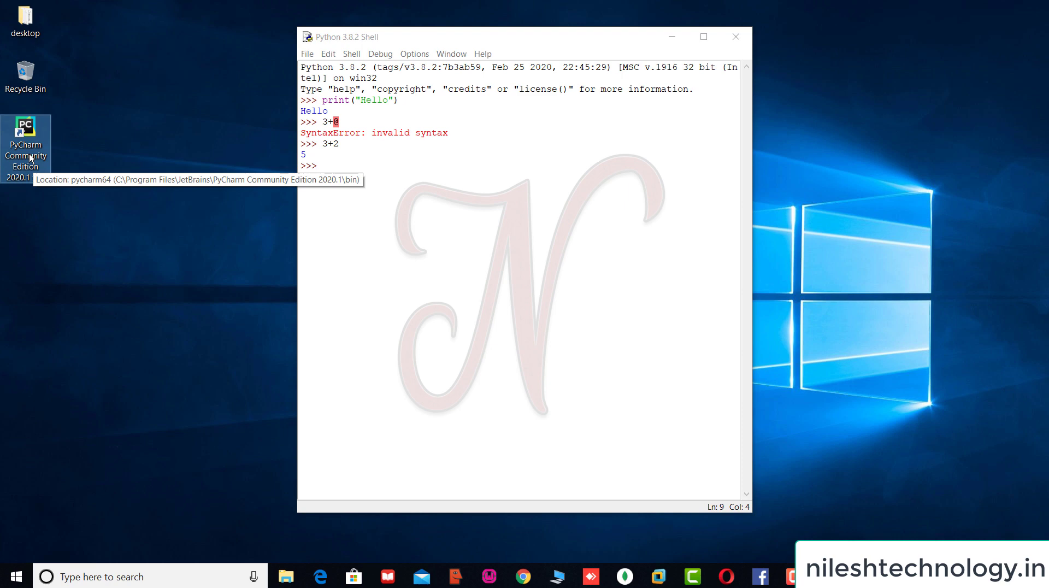
{"action": "left_click", "coordinate": [736, 36]}
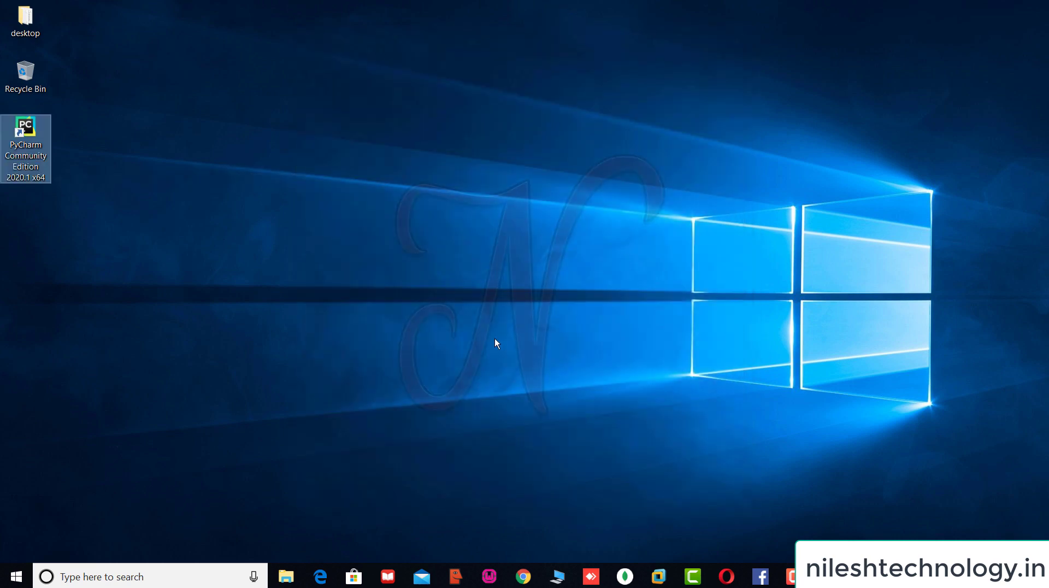
- Search Windows for the Anaconda apps with the term "anacon", and close the search
{"action": "left_click", "coordinate": [1, 585]}
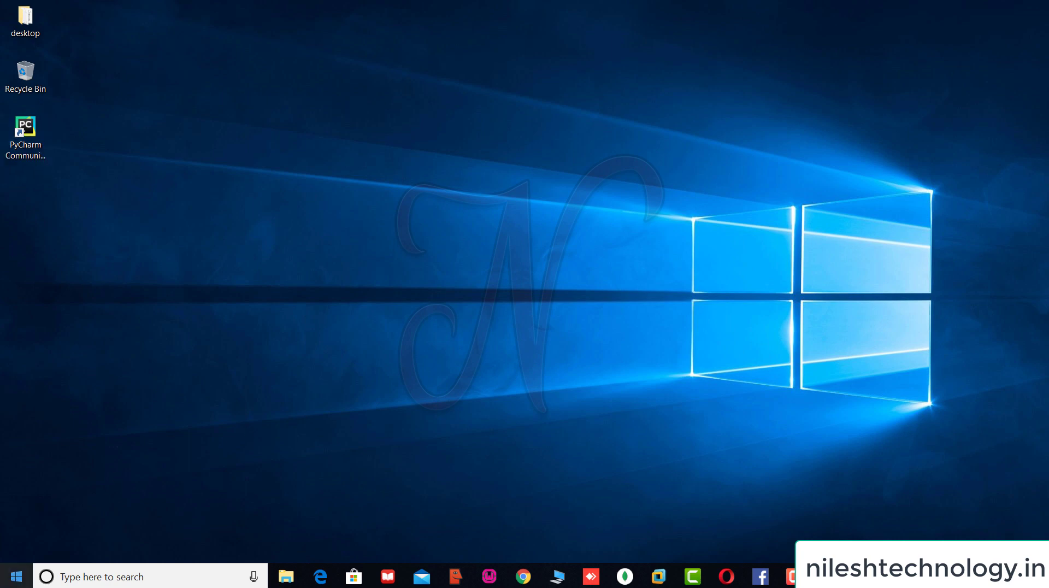
{"action": "left_click", "coordinate": [0, 585]}
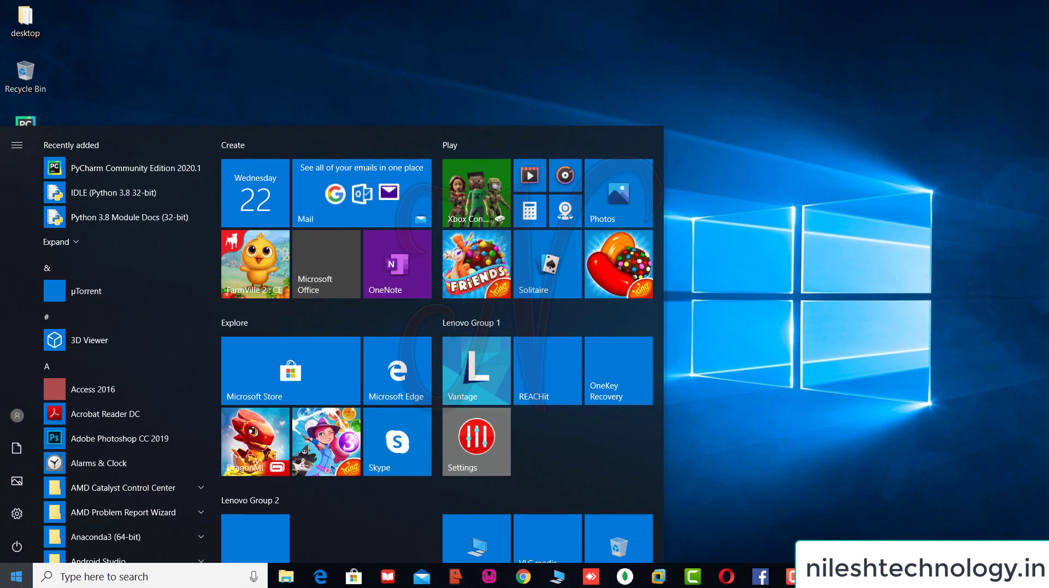
{"action": "type", "text": "anco"}
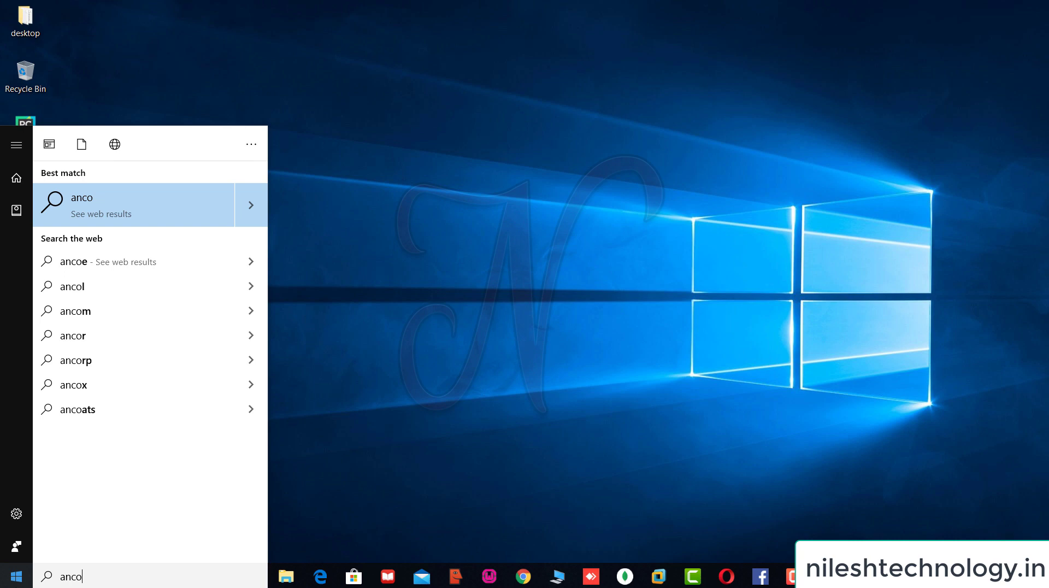
{"action": "key", "text": "BackSpace"}
{"action": "key", "text": "BackSpace"}
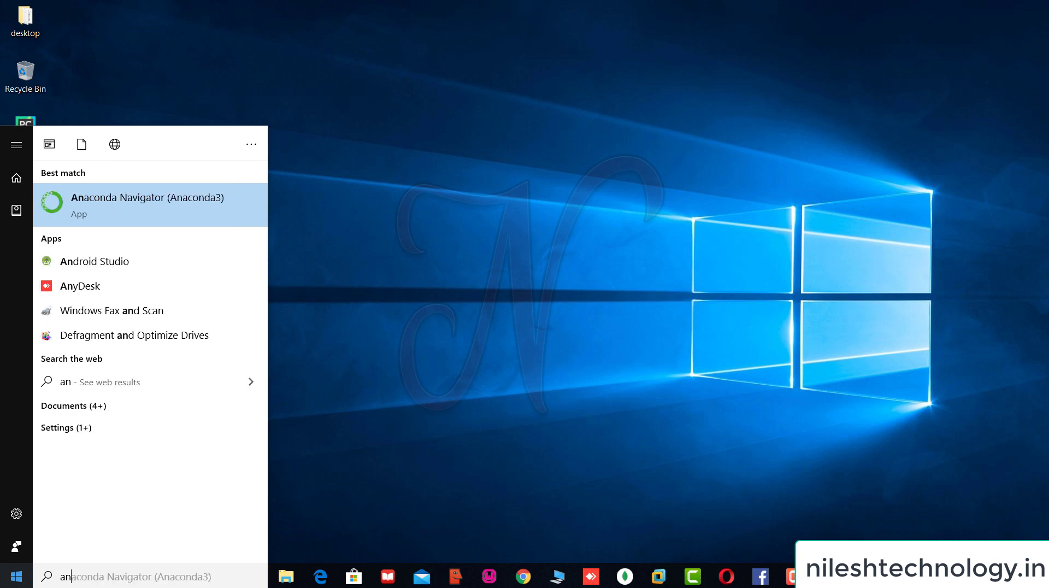
{"action": "type", "text": "acon"}
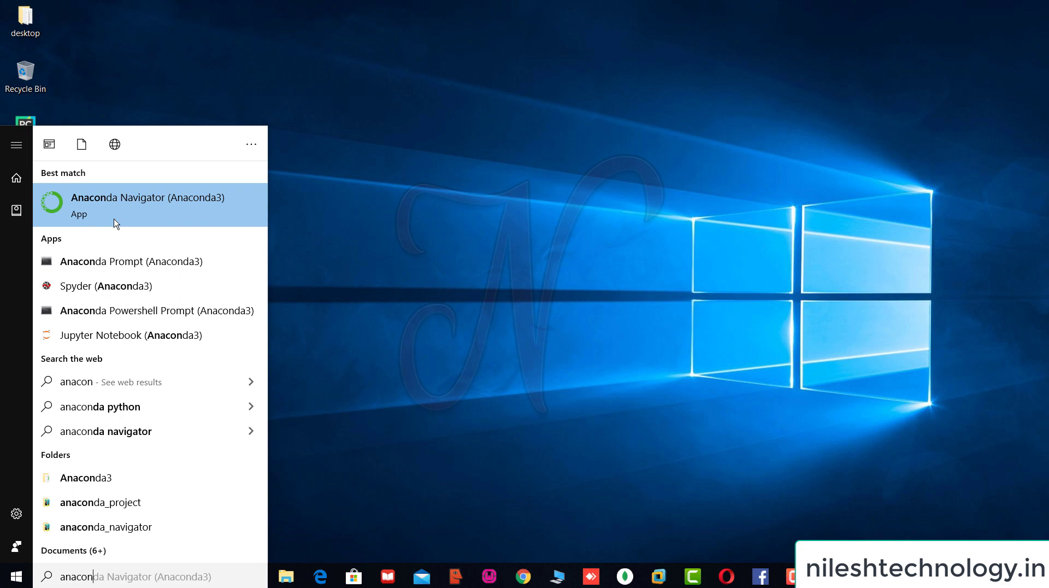
{"action": "left_click", "coordinate": [495, 307]}
- Switch to Chrome and go to google.com
{"action": "left_click", "coordinate": [524, 576]}
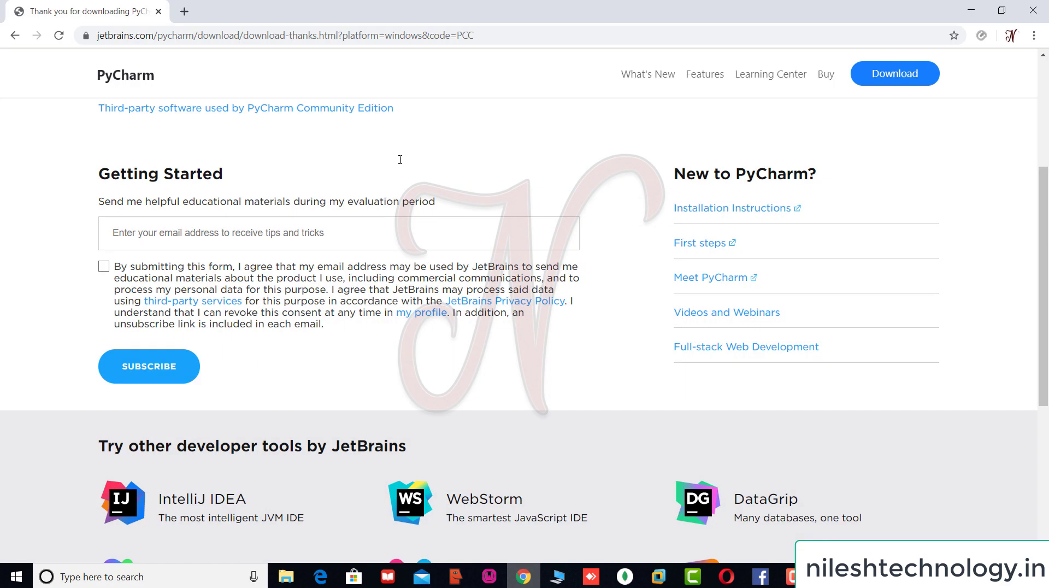
{"action": "left_click", "coordinate": [326, 32]}
{"action": "type", "text": "google.com"}
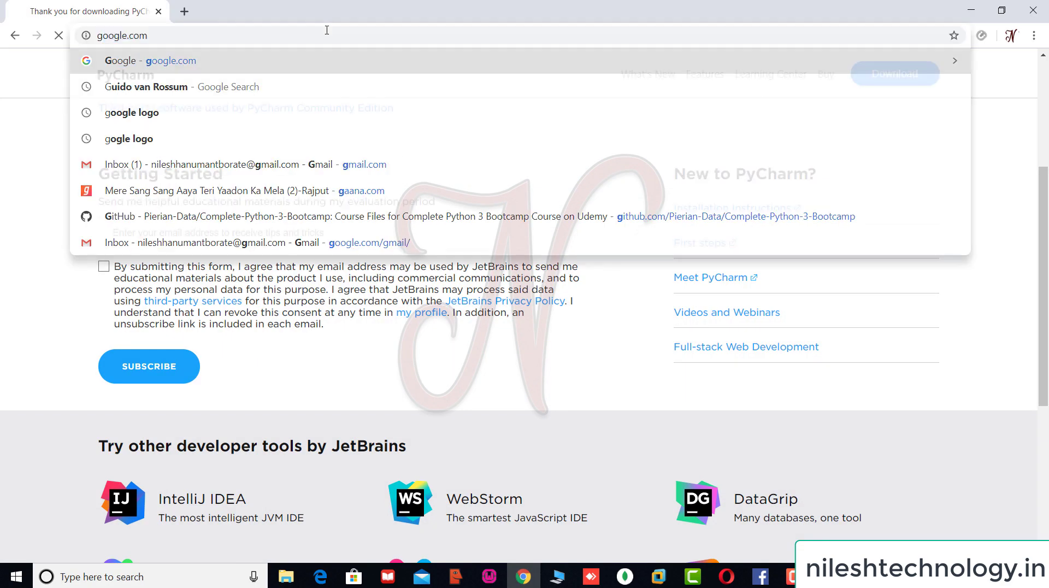
{"action": "key", "text": "Return"}
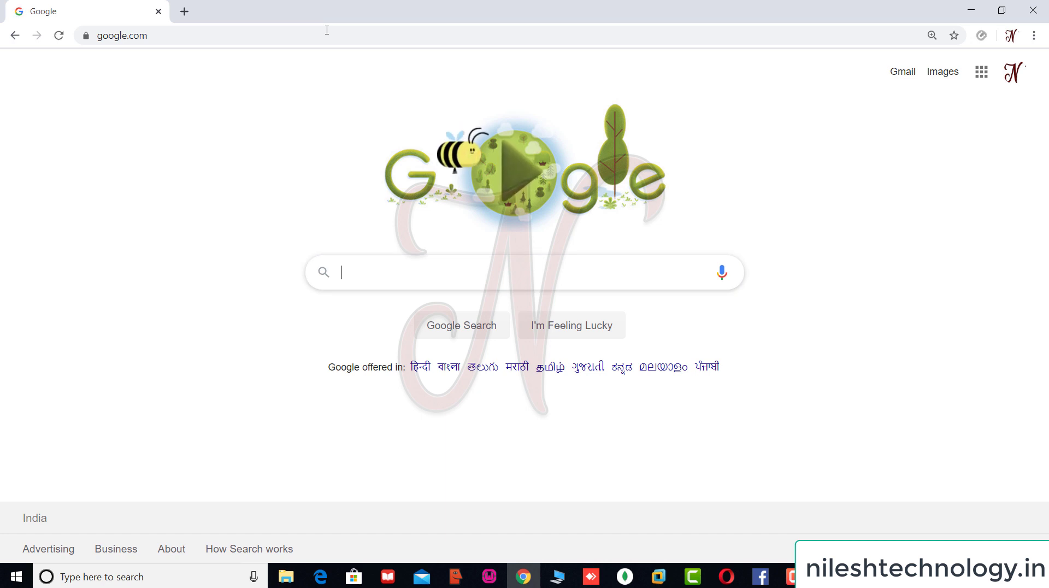
- Search Google for "anaconda distribution" and open the Anaconda Python/R Distribution - Free Download page
{"action": "type", "text": "anaconda d"}
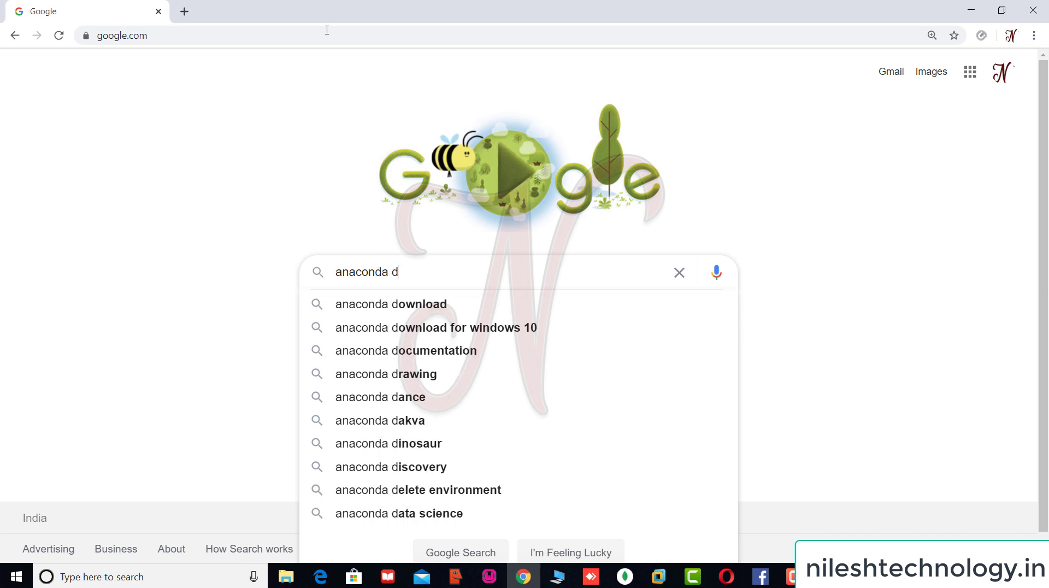
{"action": "type", "text": "e"}
{"action": "key", "text": "BackSpace"}
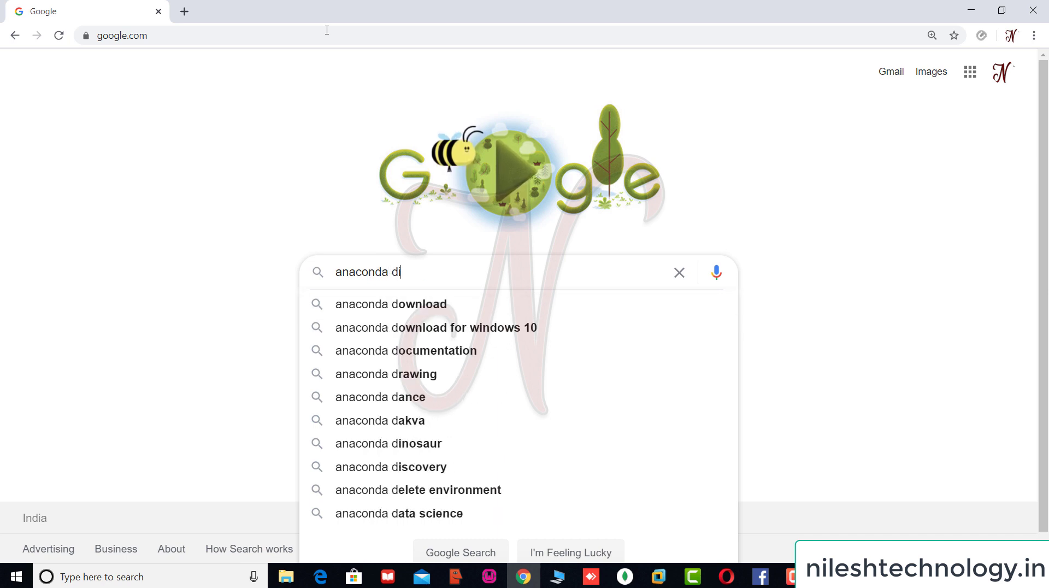
{"action": "type", "text": "is"}
{"action": "key", "text": "Down"}
{"action": "key", "text": "Return"}
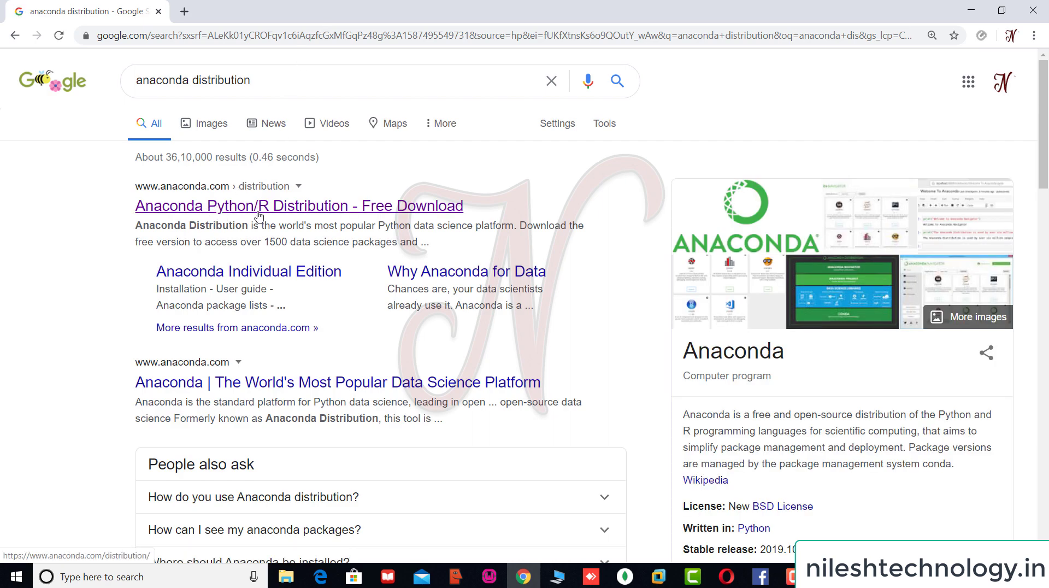
{"action": "left_click", "coordinate": [313, 213]}
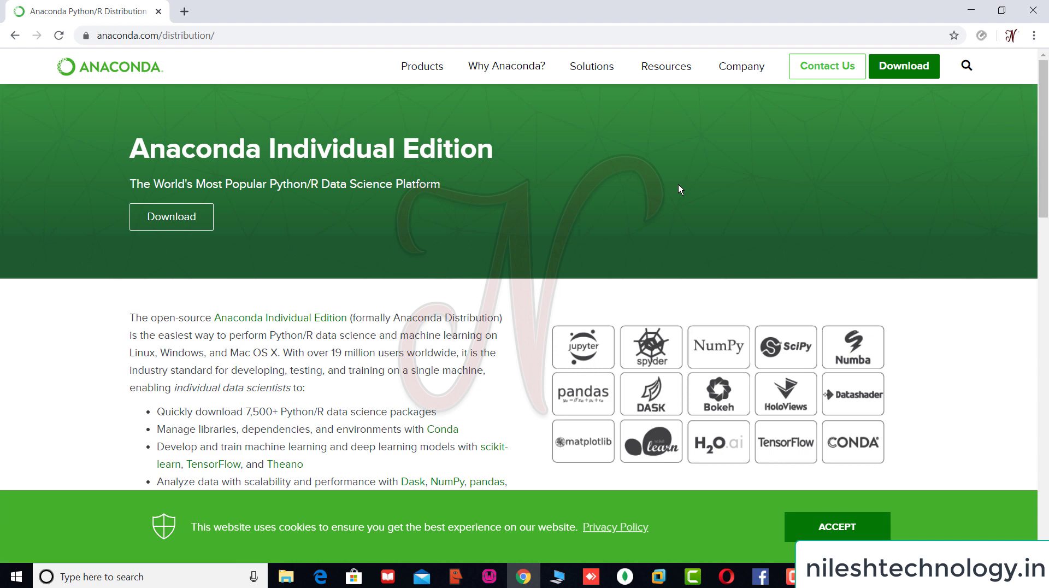
- Download the 64-Bit Graphical Installer of Anaconda 2020.02 for Windows, Python 3.7 version, and launch it
{"action": "left_click", "coordinate": [179, 221]}
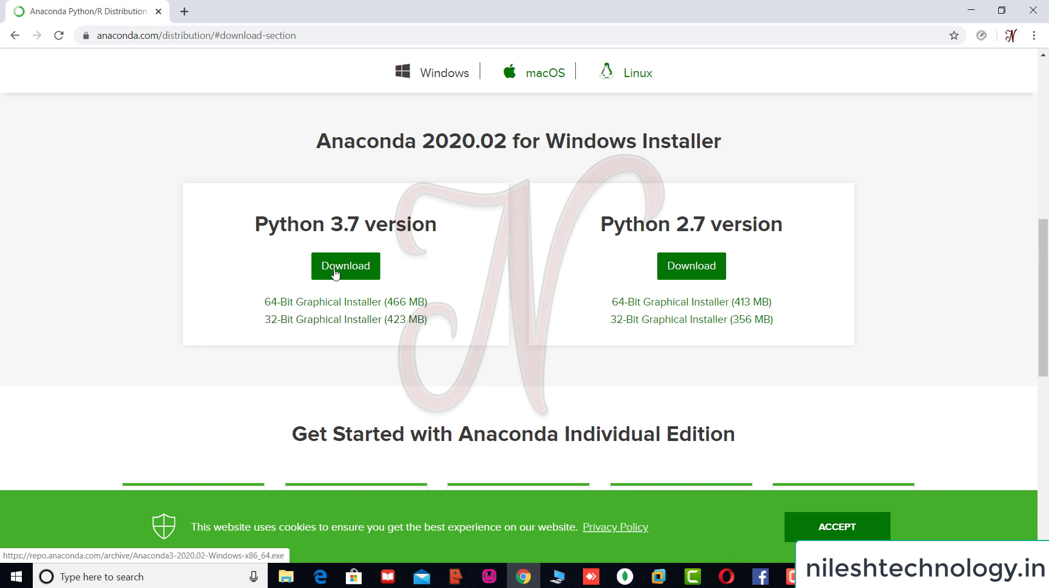
{"action": "left_click", "coordinate": [294, 304]}
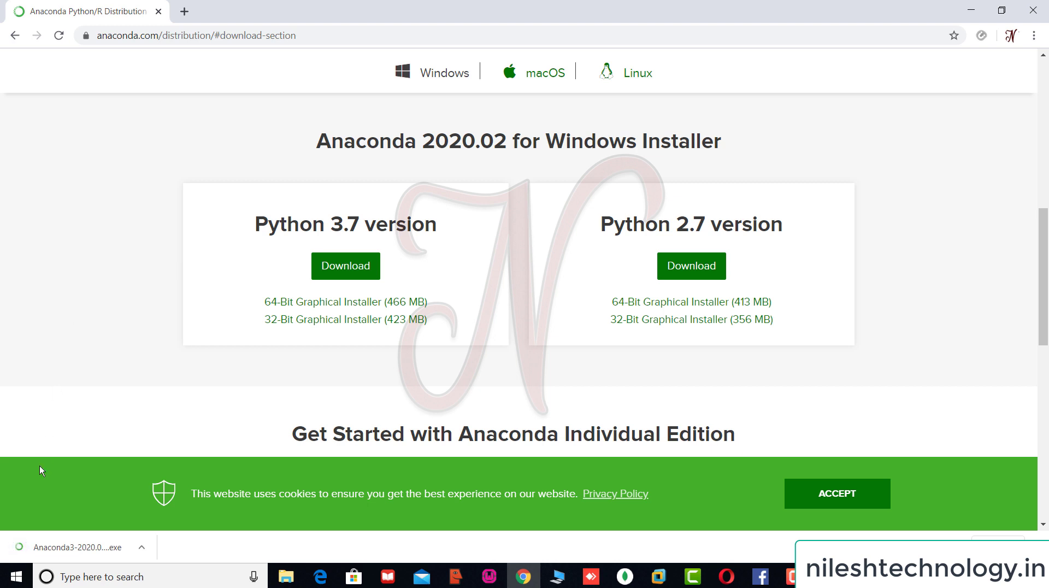
{"action": "left_click", "coordinate": [22, 546]}
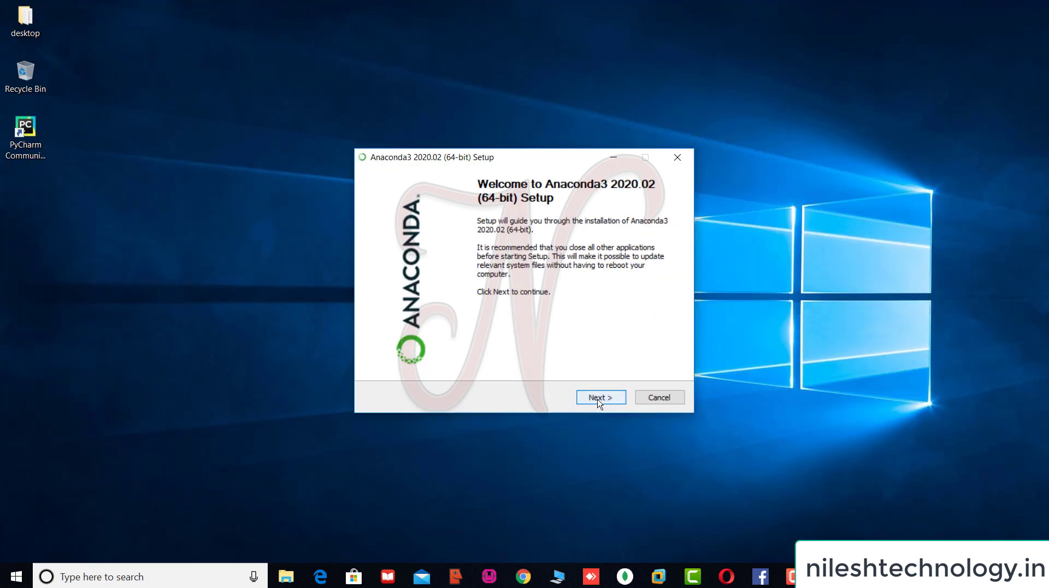
- Try to install Anaconda3 2020.02 for Just Me in the default destination folder, and quit the setup
{"action": "left_click", "coordinate": [600, 403]}
{"action": "left_click", "coordinate": [600, 403]}
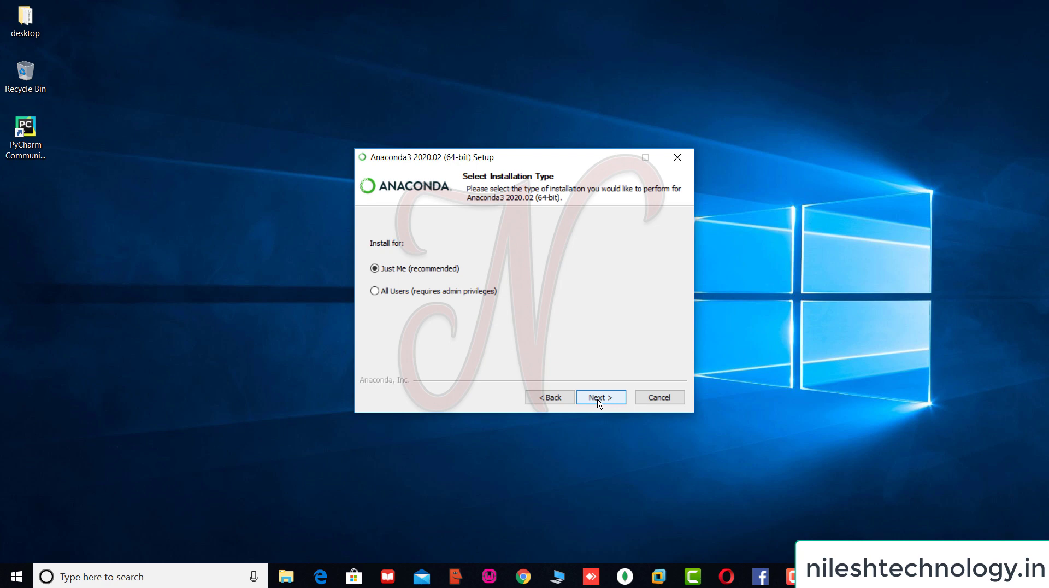
{"action": "left_click", "coordinate": [599, 403]}
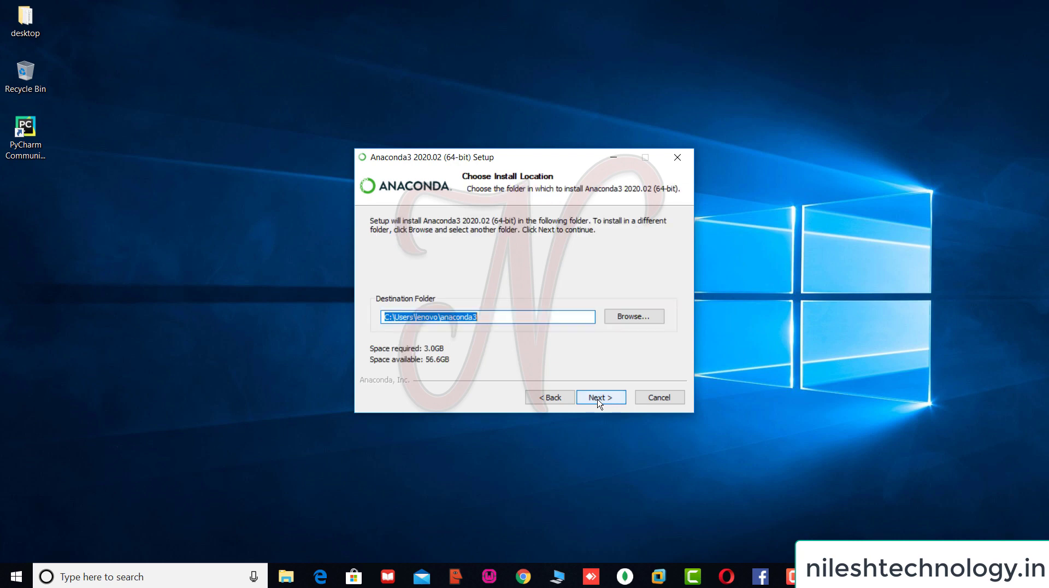
{"action": "left_click", "coordinate": [599, 403]}
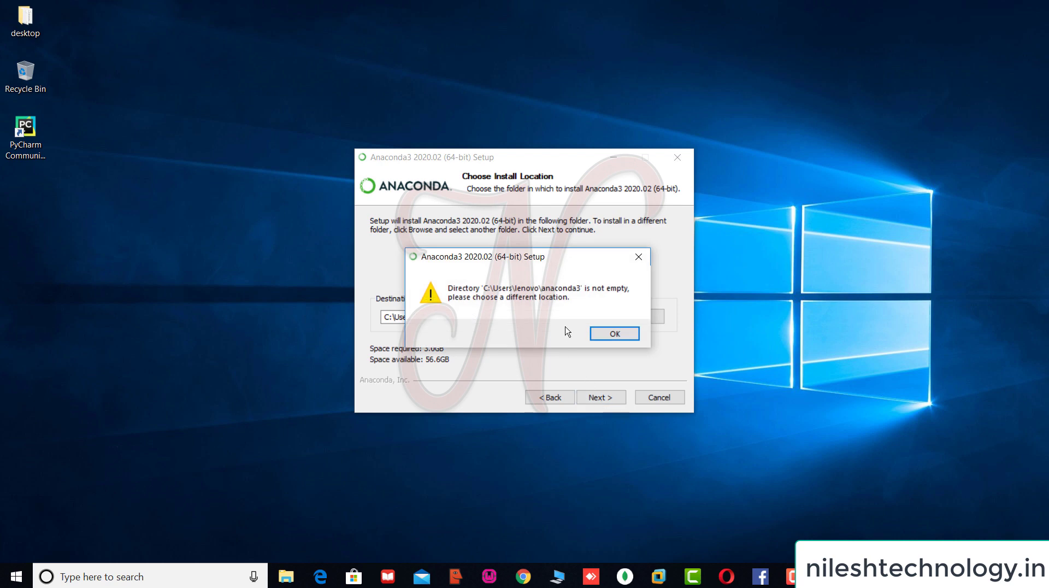
{"action": "left_click", "coordinate": [614, 334]}
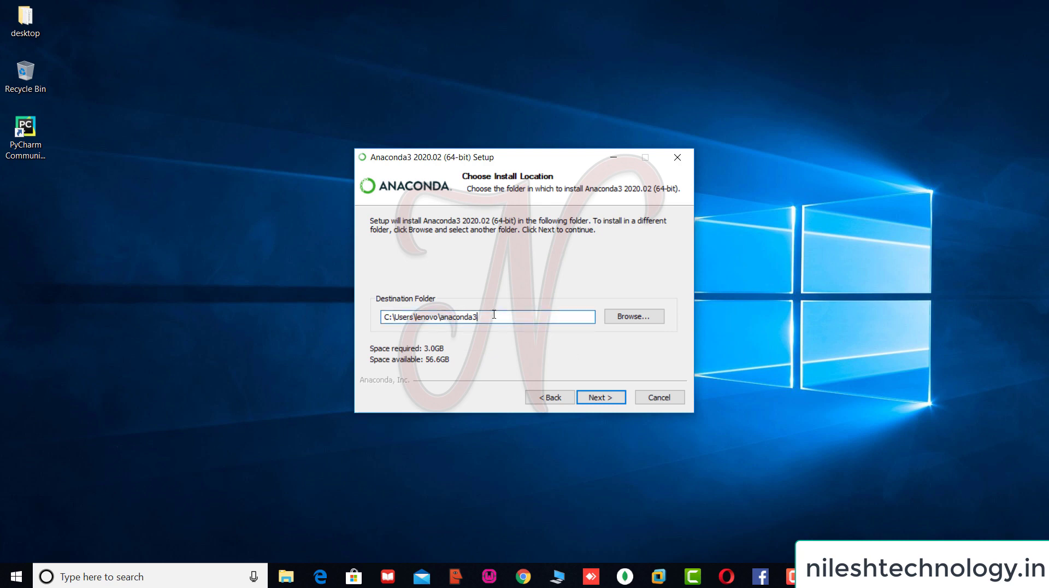
{"action": "key", "text": "Return"}
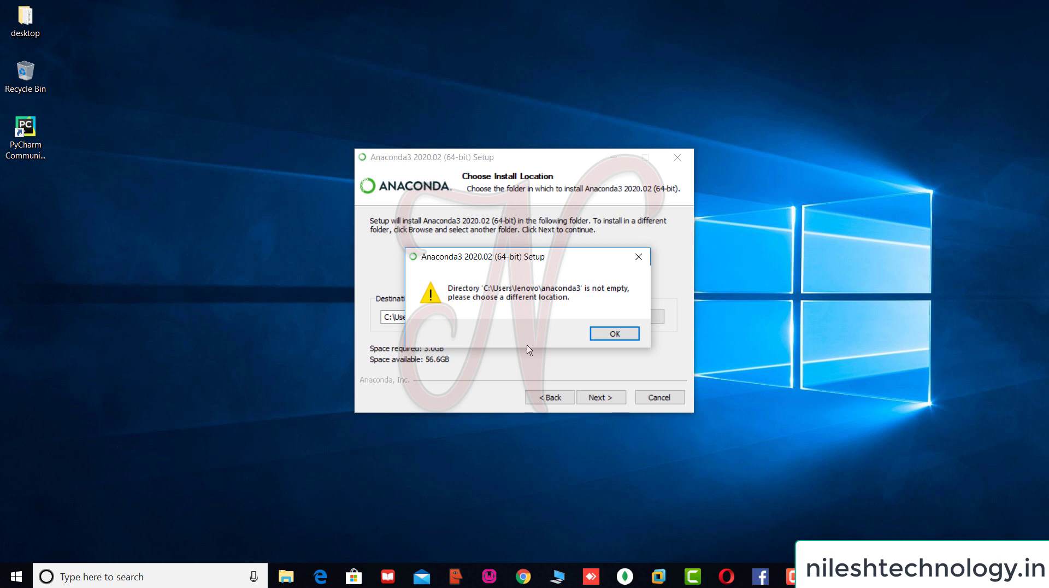
{"action": "left_click", "coordinate": [638, 257]}
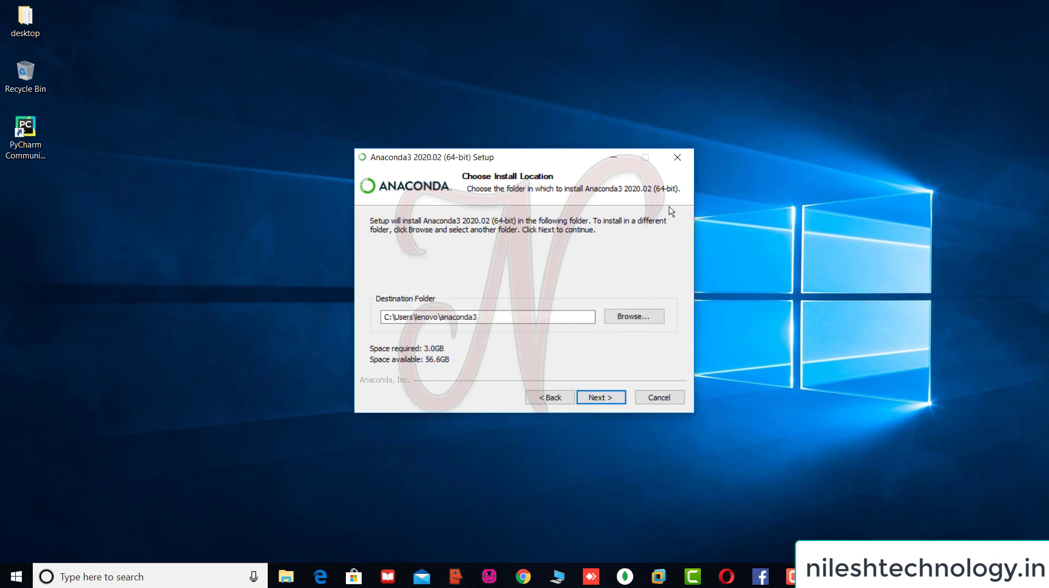
{"action": "left_click", "coordinate": [677, 157]}
{"action": "left_click", "coordinate": [554, 341]}
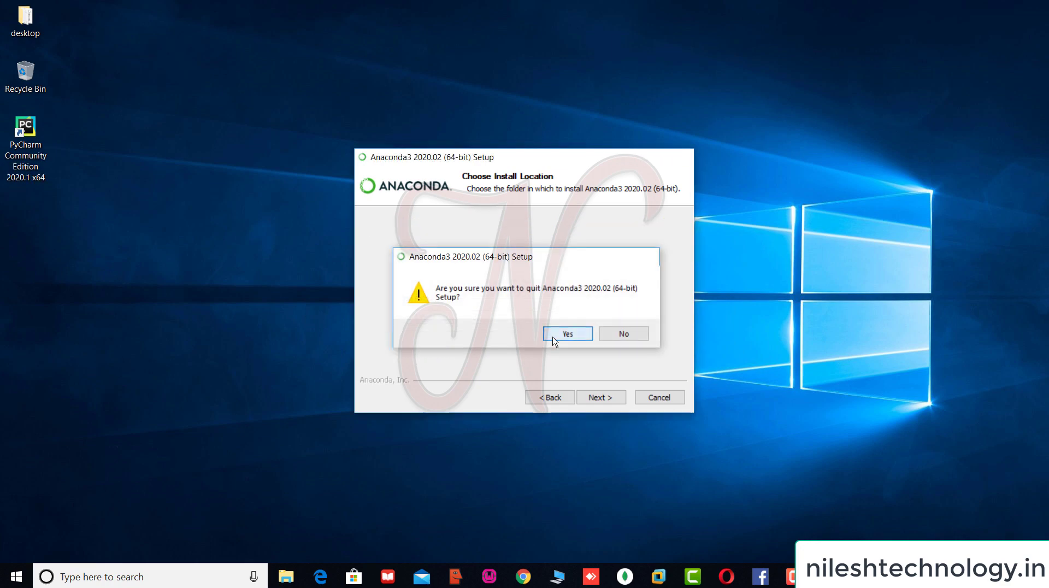
- Search Windows for "ana", open Anaconda Navigator and dismiss its welcome message
{"action": "left_click", "coordinate": [6, 582]}
{"action": "type", "text": "ana"}
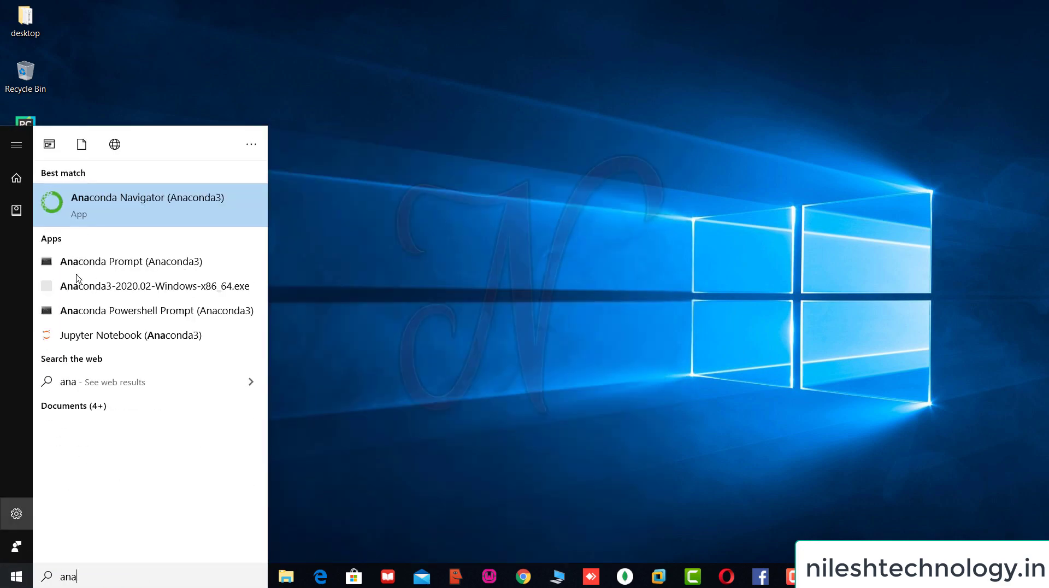
{"action": "left_click", "coordinate": [177, 208]}
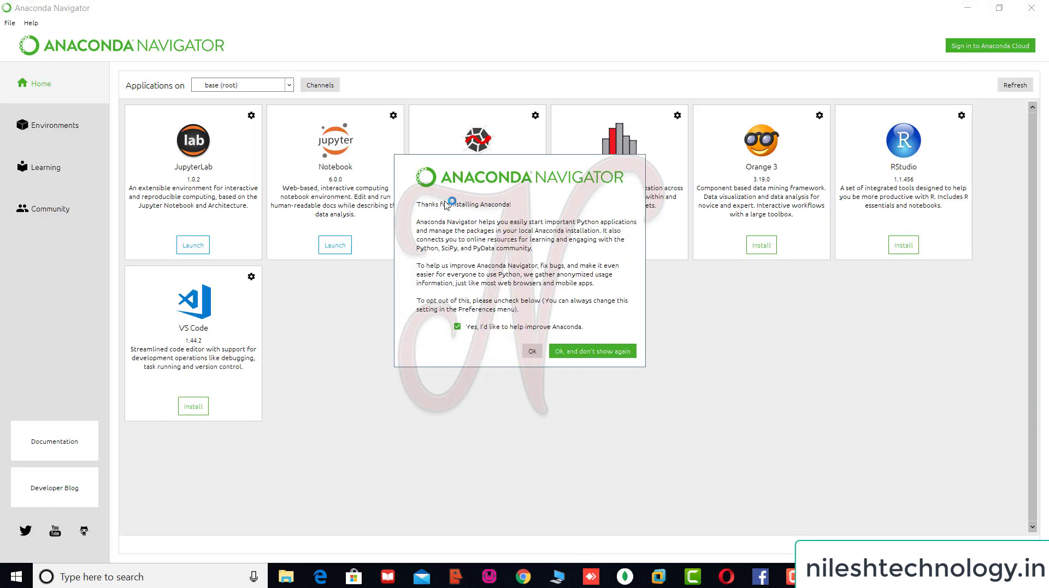
{"action": "left_click", "coordinate": [531, 352]}
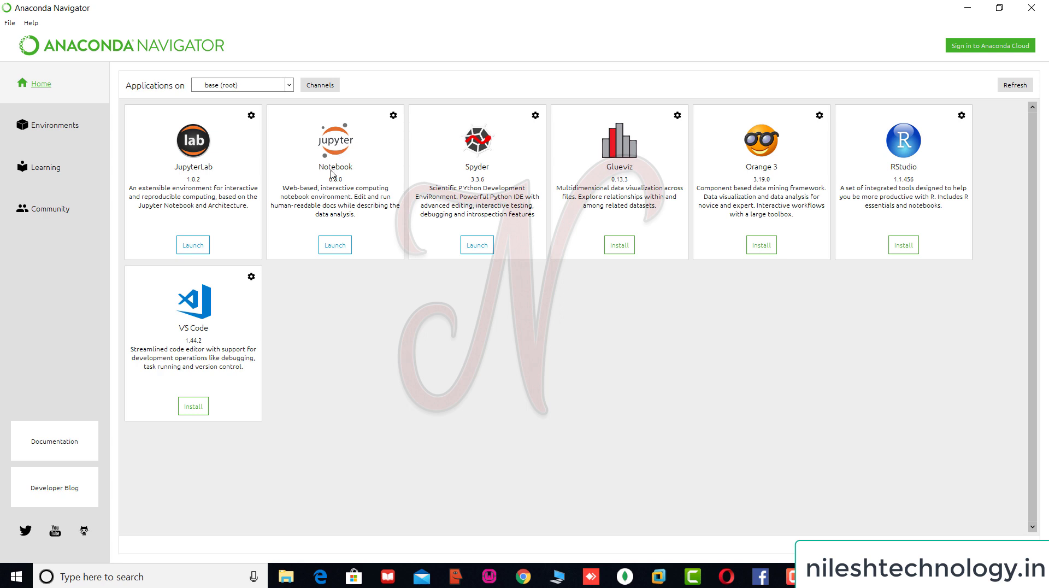
- Launch Jupyter Notebook from Anaconda Navigator and open the PythonPrograms folder in its file list
{"action": "left_click", "coordinate": [335, 247]}
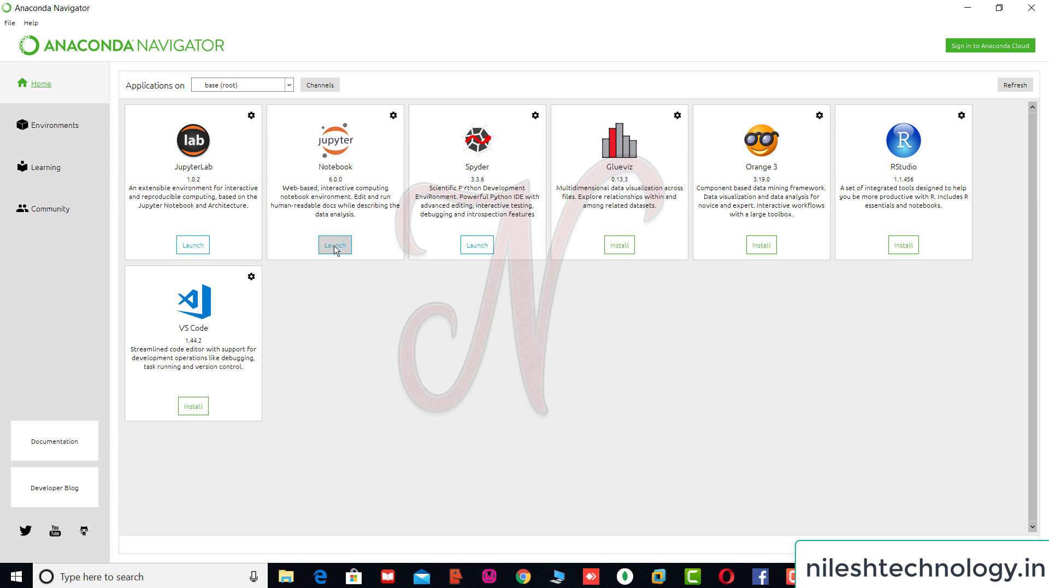
{"action": "left_click", "coordinate": [336, 247]}
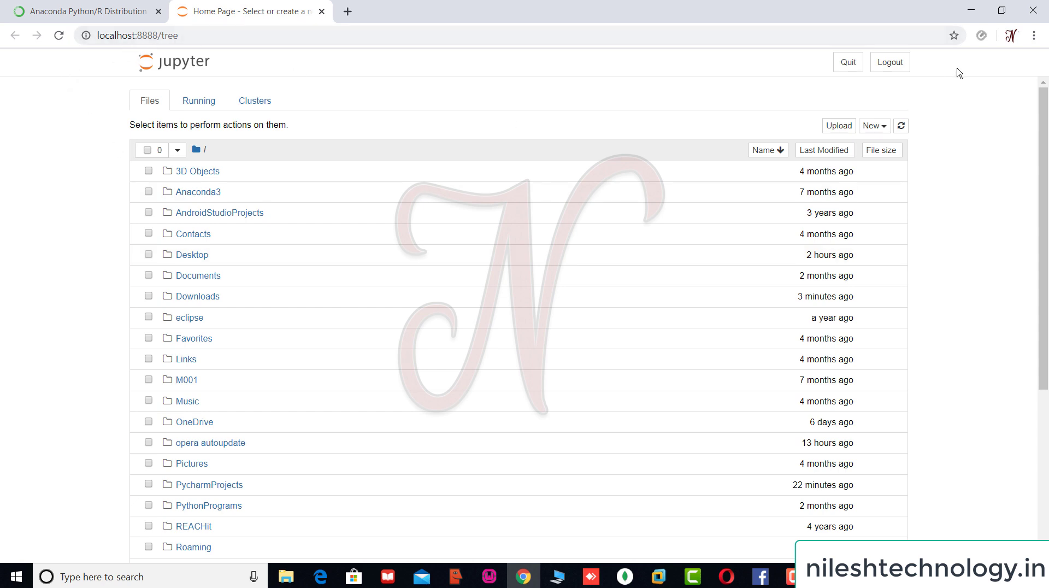
{"action": "mouse_move", "coordinate": [1047, 169]}
{"action": "left_mouse_down"}
{"action": "mouse_move", "coordinate": [1047, 319]}
{"action": "mouse_move", "coordinate": [1048, 162]}
{"action": "left_mouse_up"}
{"action": "left_click", "coordinate": [208, 505]}
{"action": "left_click", "coordinate": [15, 36]}
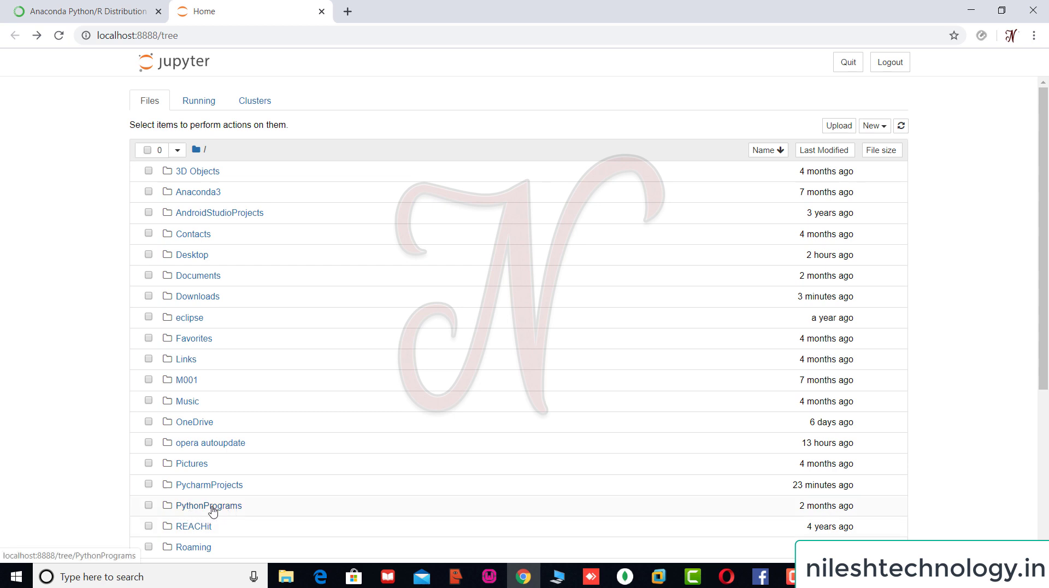
{"action": "left_click", "coordinate": [213, 508]}
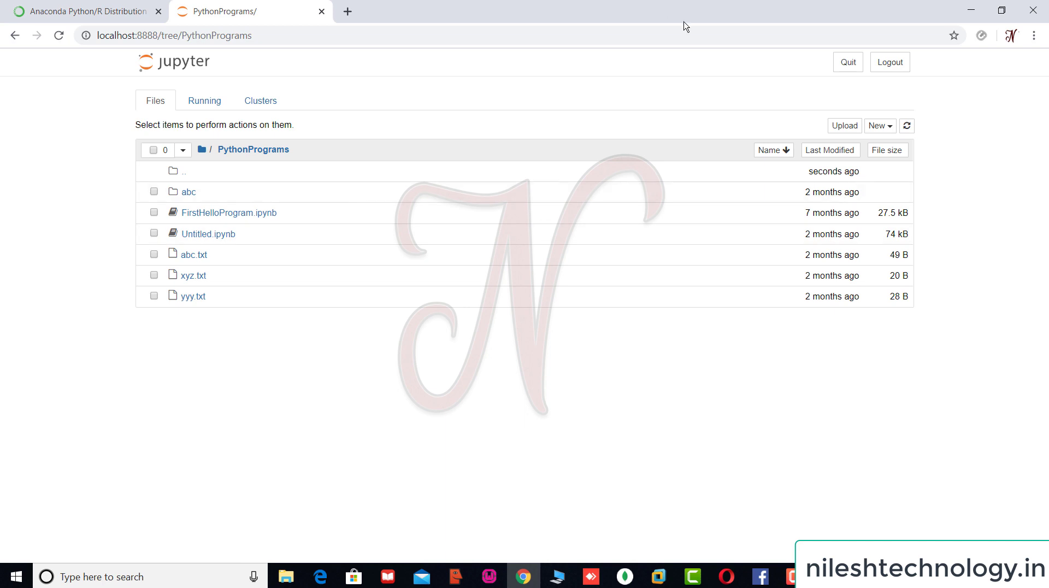
- Create a Python 3 notebook named Python_Youtube_Tutorial in PythonPrograms and check it in the folder's file list
{"action": "left_click", "coordinate": [889, 127]}
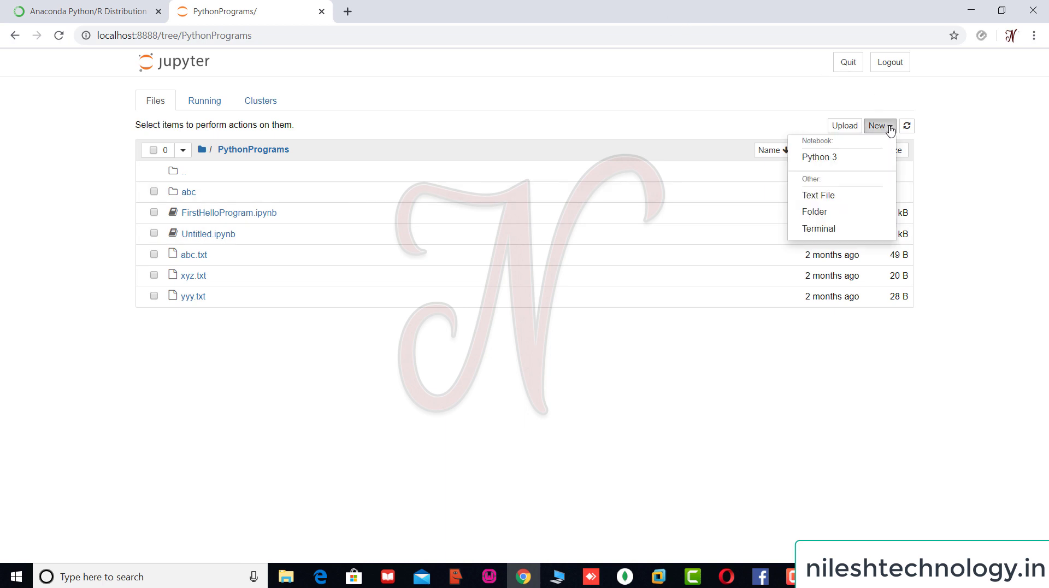
{"action": "left_click", "coordinate": [821, 160]}
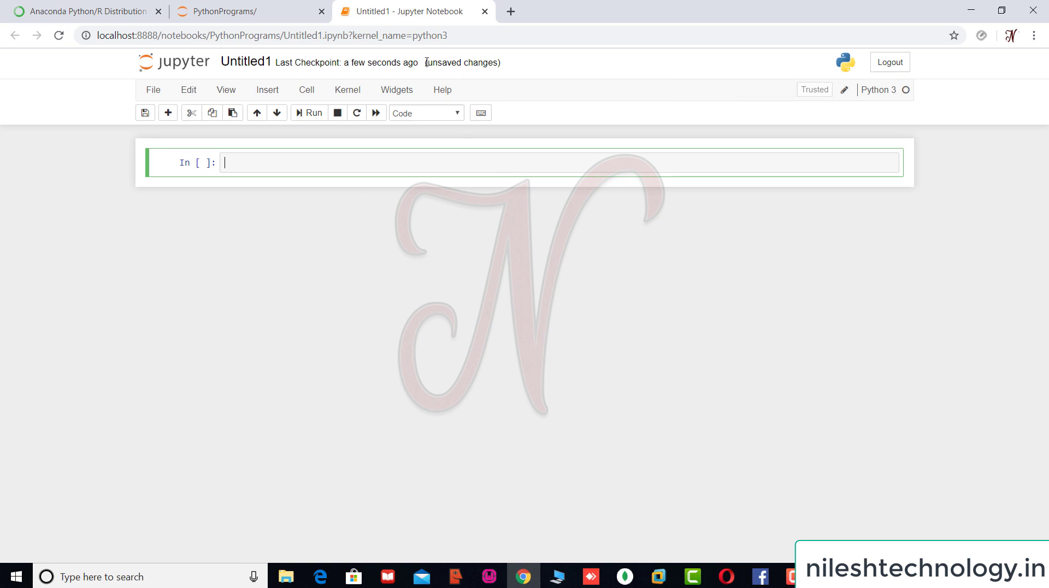
{"action": "left_click", "coordinate": [256, 64]}
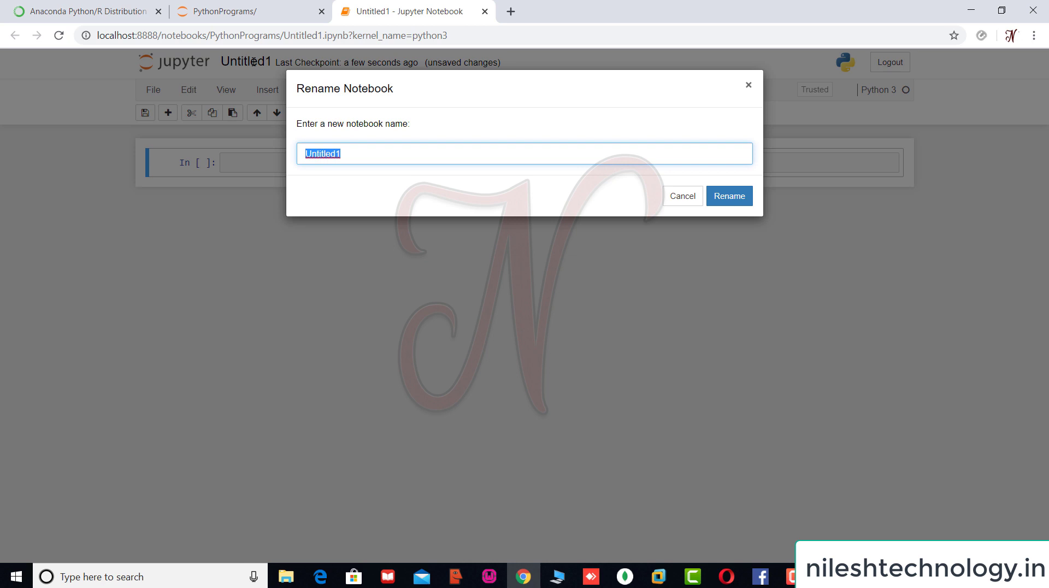
{"action": "type", "text": "Python_You"}
{"action": "type", "text": "tube_"}
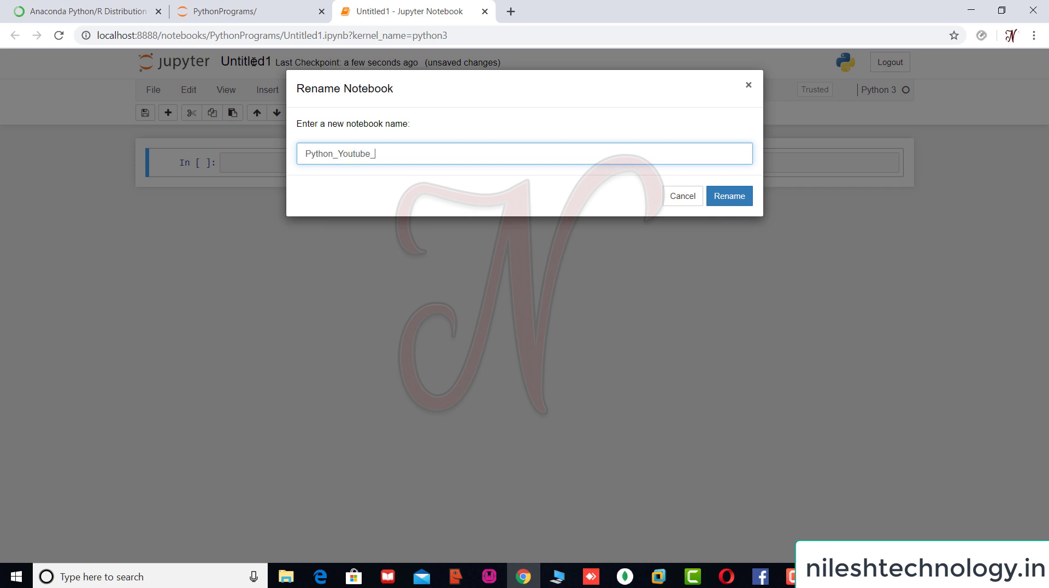
{"action": "type", "text": "Tutorial"}
{"action": "left_click", "coordinate": [731, 198]}
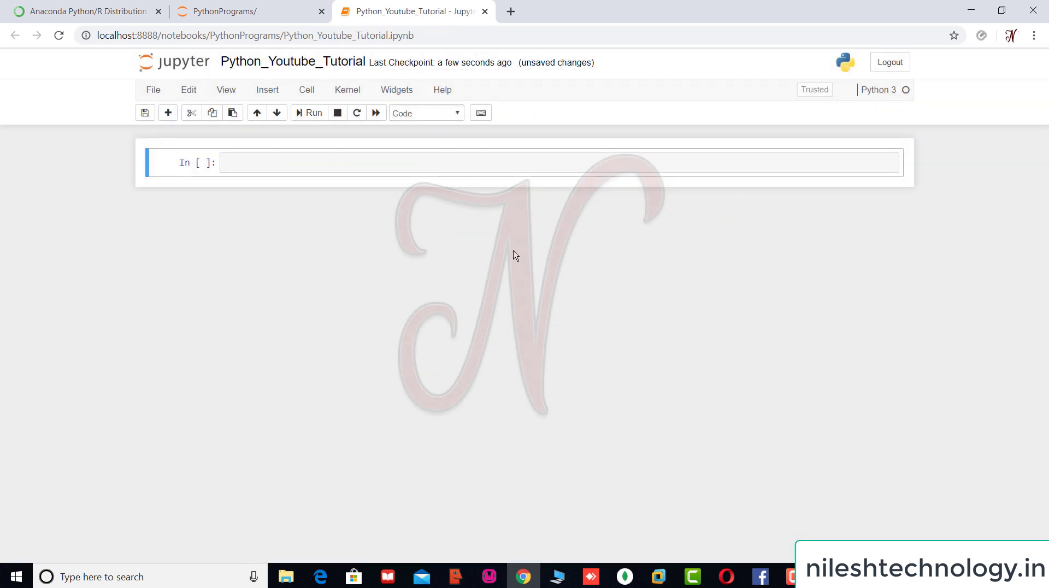
{"action": "left_click", "coordinate": [261, 8]}
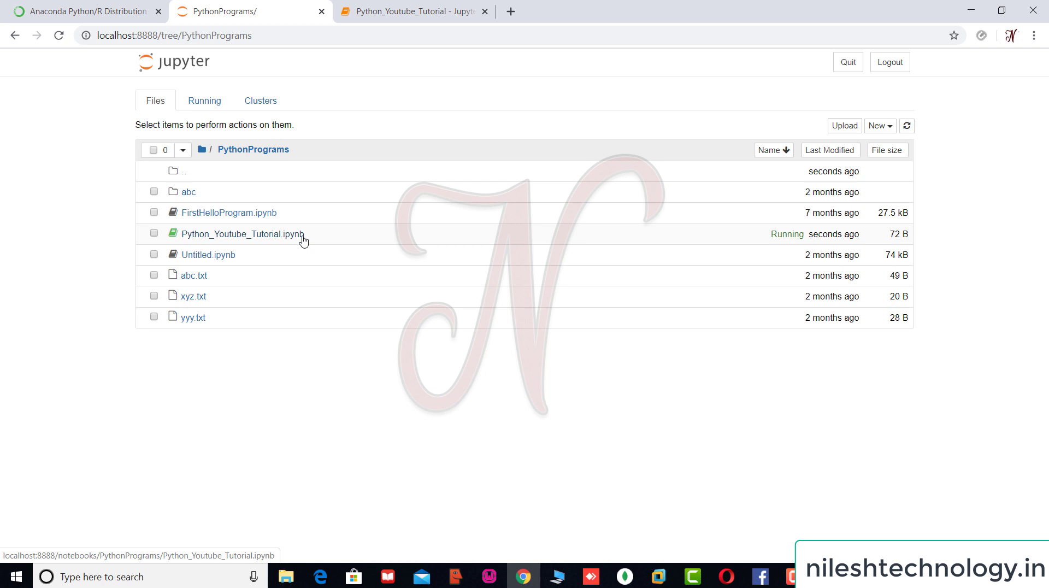
{"action": "left_click", "coordinate": [409, 8]}
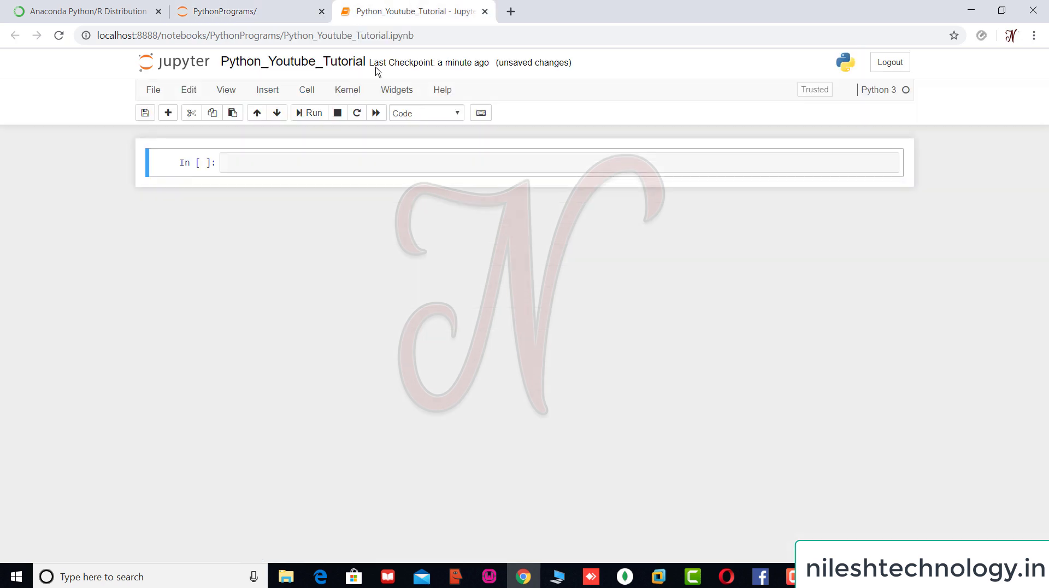
- Enter and run print("Hello") in the notebook's first cell and 5+2 in the second cell
{"action": "left_click", "coordinate": [284, 166]}
{"action": "type", "text": "print(\""}
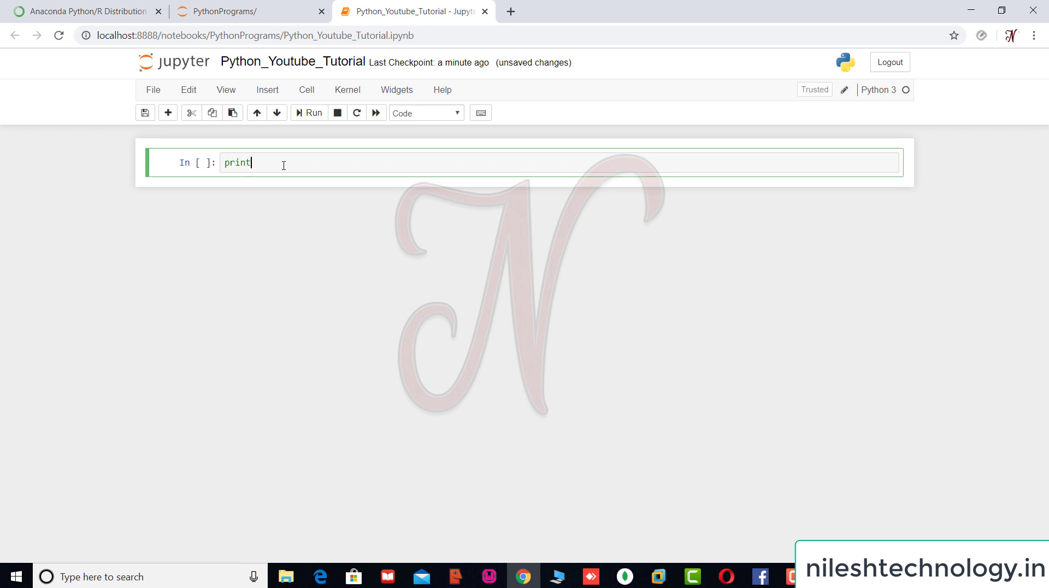
{"action": "type", "text": "Hello\""}
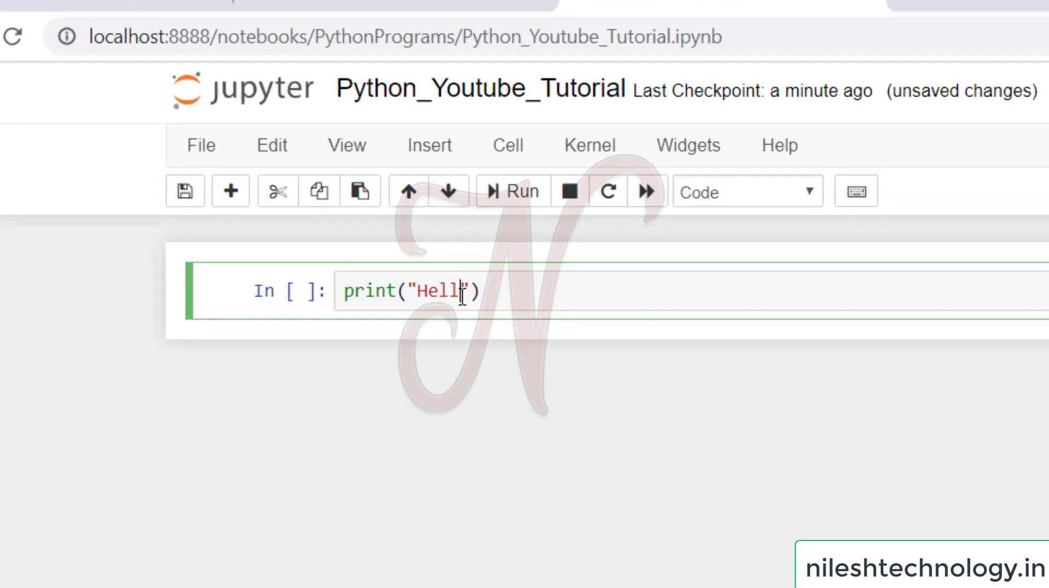
{"action": "type", "text": ")"}
{"action": "key", "text": "Return"}
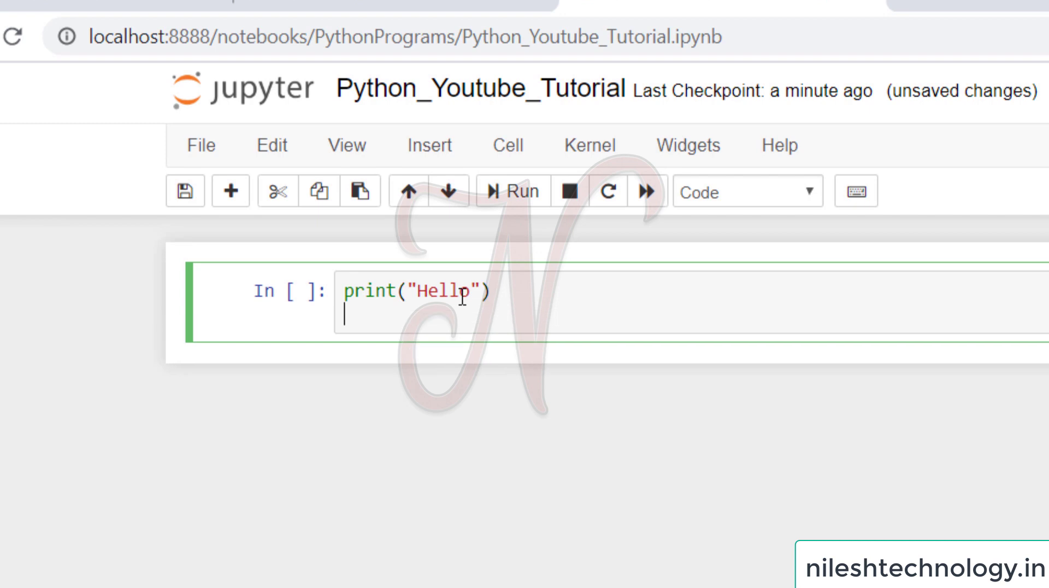
{"action": "key", "text": "BackSpace"}
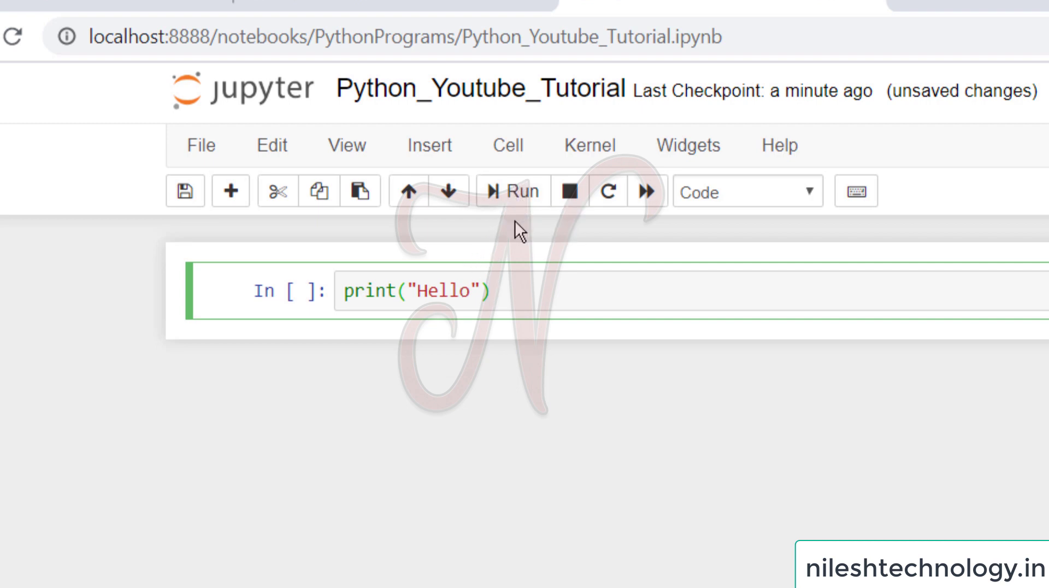
{"action": "left_click", "coordinate": [520, 200]}
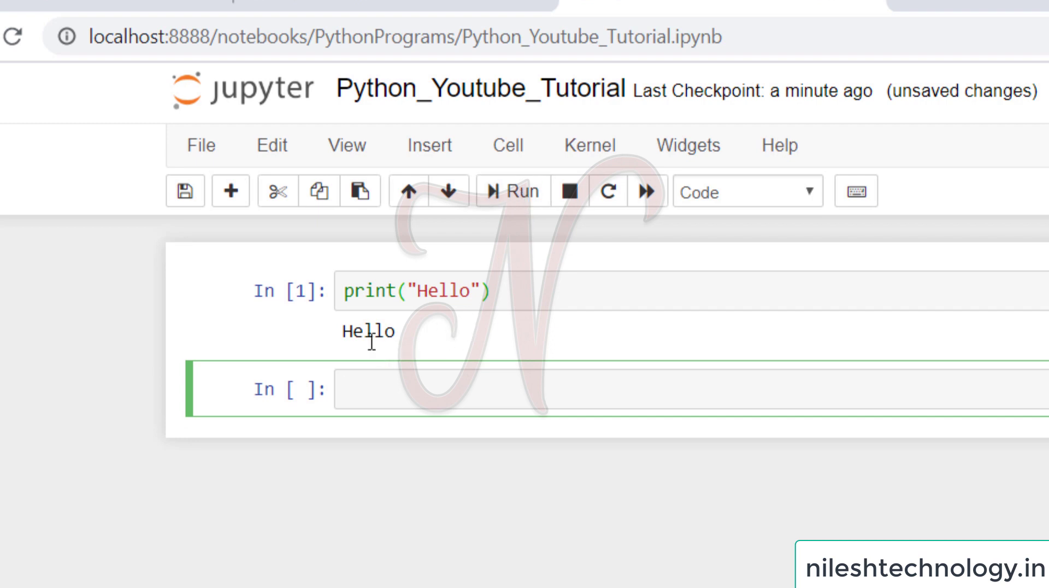
{"action": "type", "text": "5+2"}
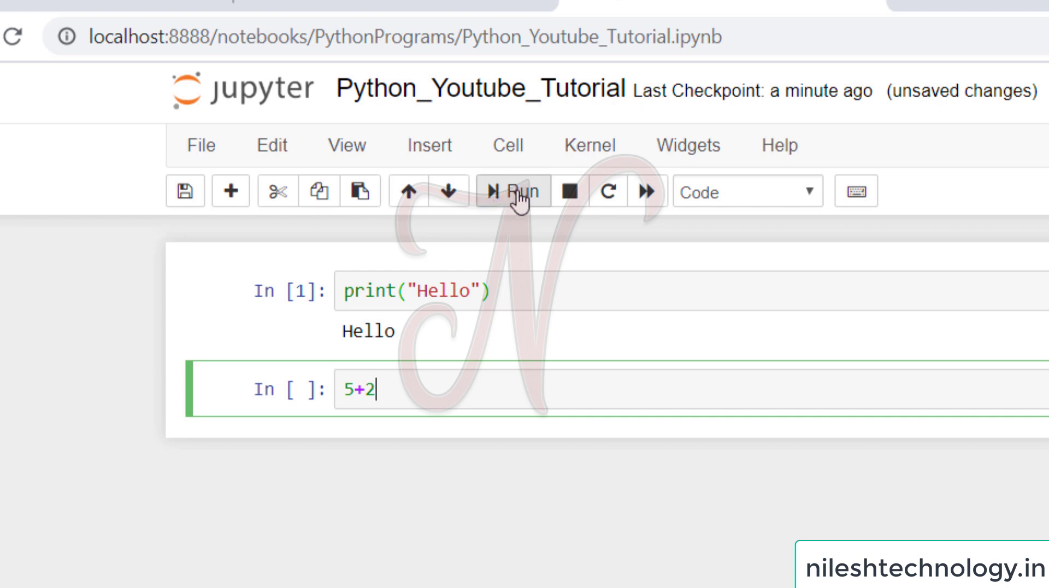
{"action": "left_click", "coordinate": [519, 204]}
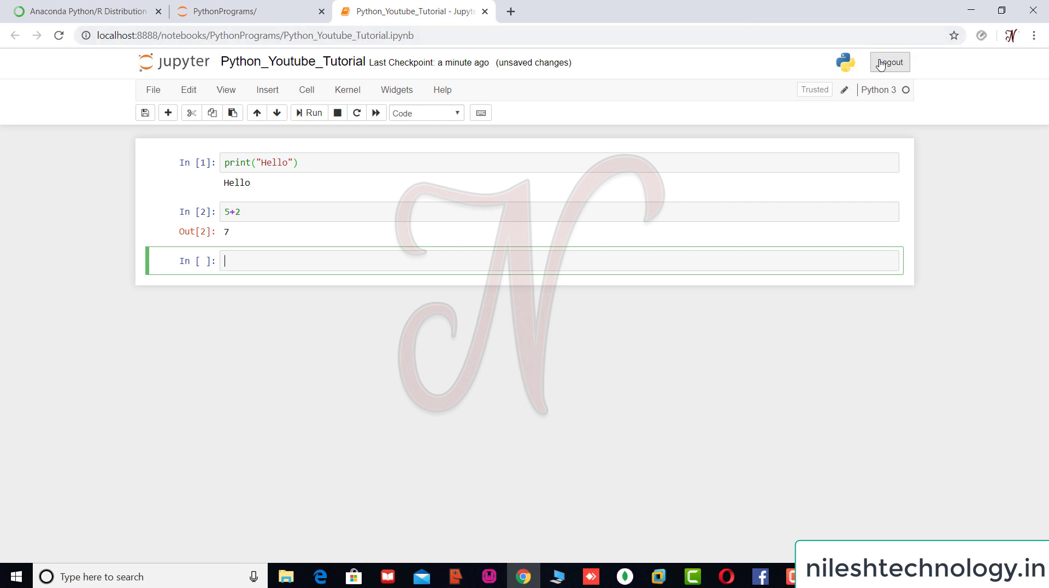
- Log out of Jupyter from the notebook page and close its tabs and the browser window
{"action": "left_click", "coordinate": [486, 12]}
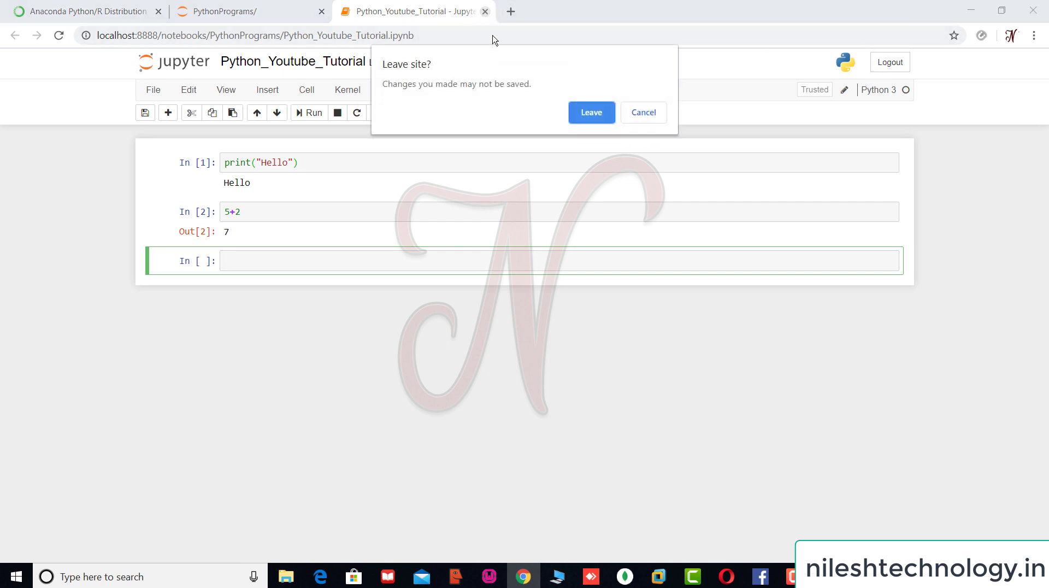
{"action": "left_click", "coordinate": [645, 111]}
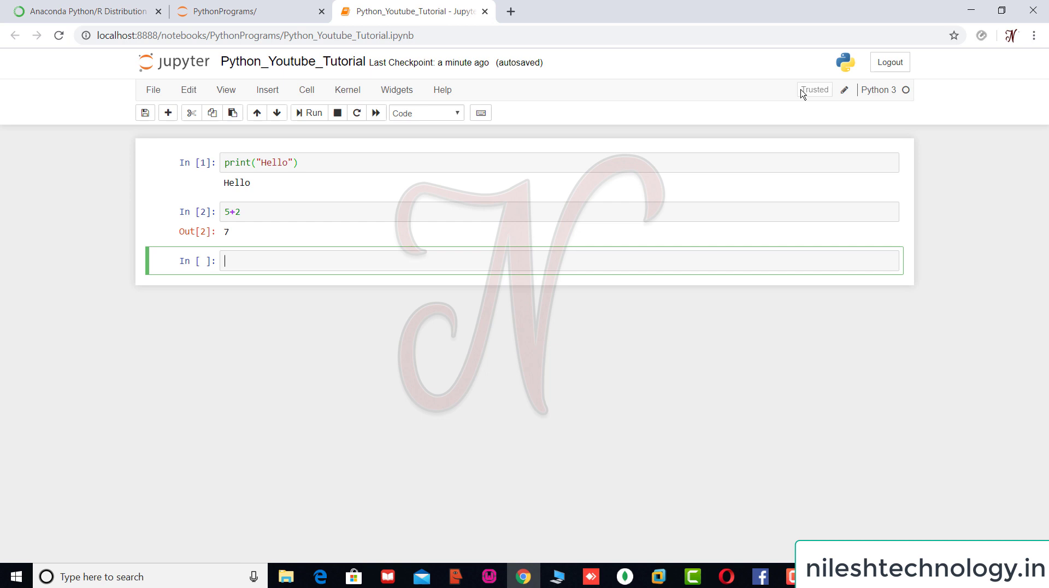
{"action": "left_click", "coordinate": [890, 62]}
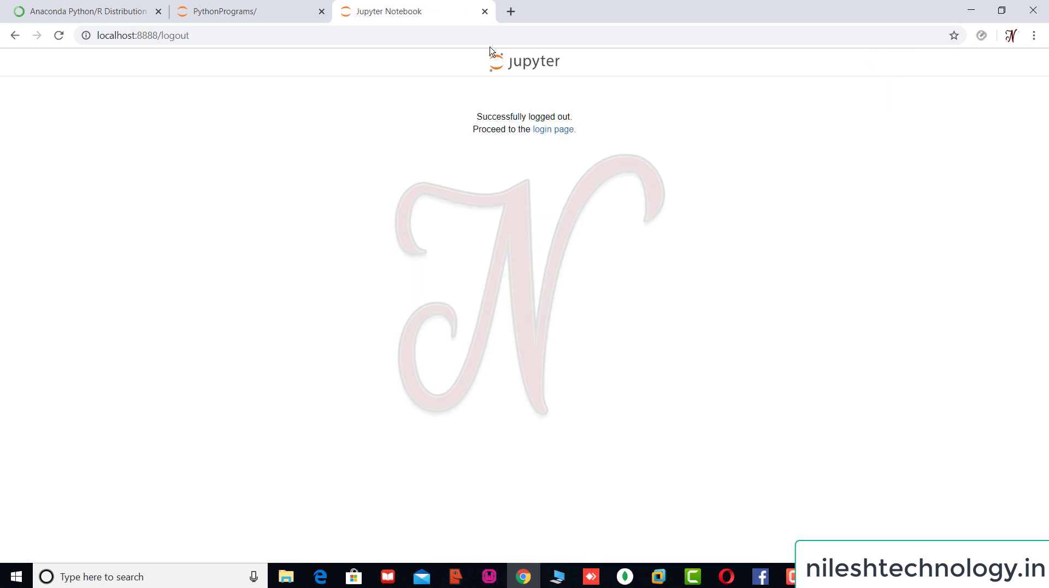
{"action": "left_click", "coordinate": [484, 12]}
{"action": "left_click", "coordinate": [322, 12]}
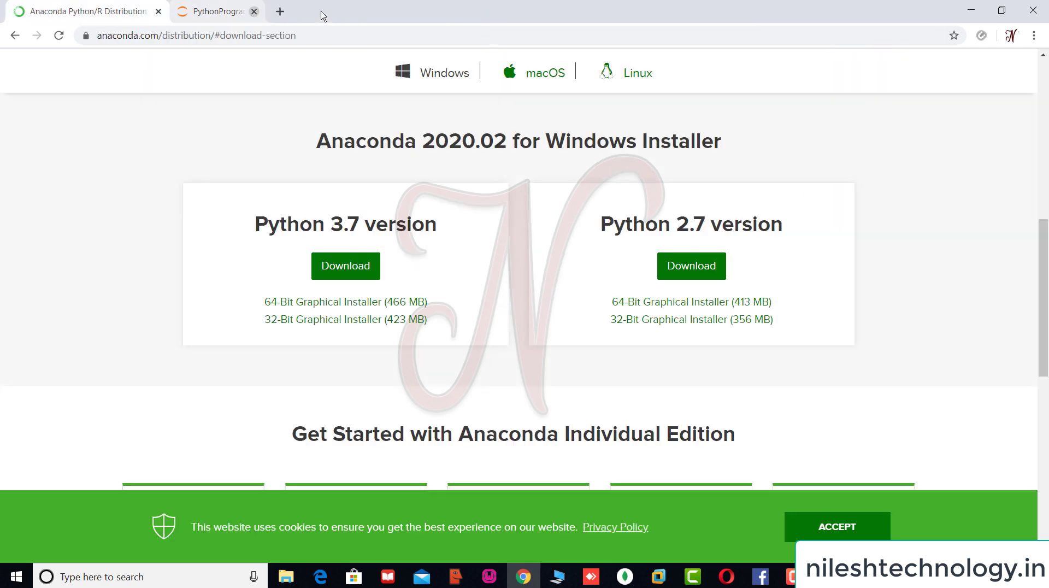
{"action": "left_click", "coordinate": [1033, 11]}
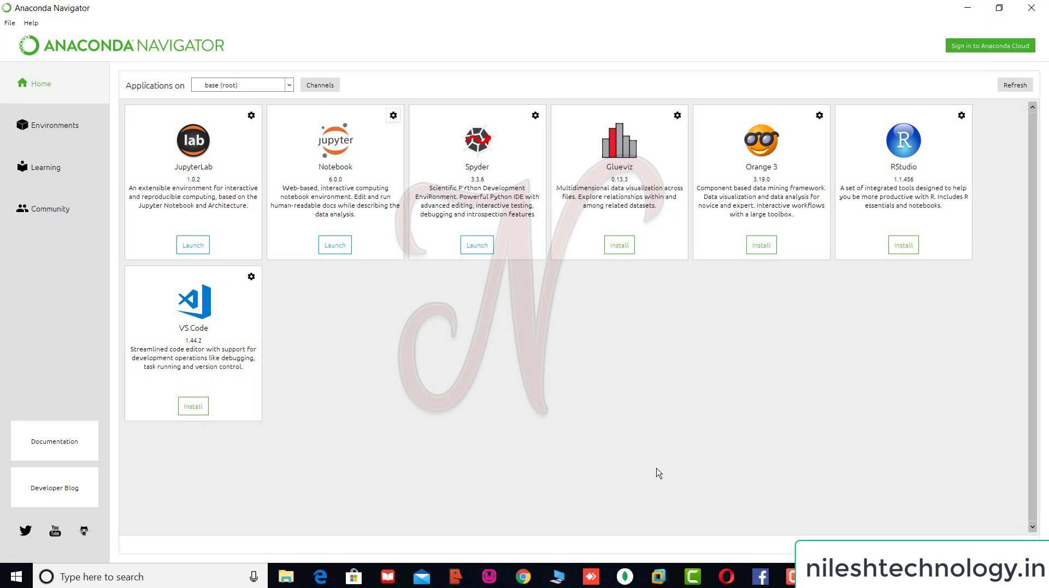
- Quit Anaconda Navigator, accepting both quit confirmations, and refresh the desktop
{"action": "left_click", "coordinate": [1032, 11]}
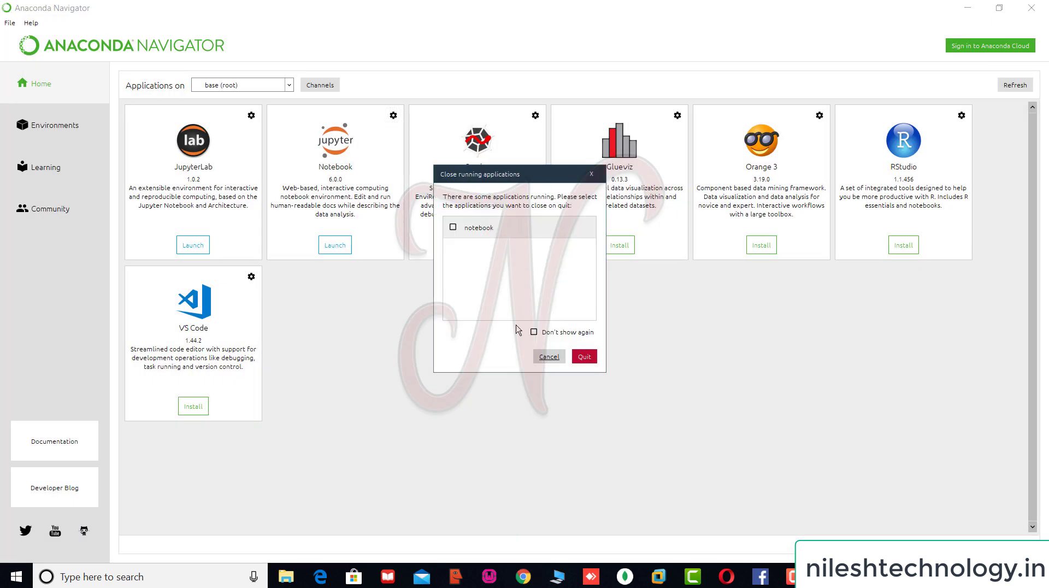
{"action": "left_click", "coordinate": [542, 332]}
{"action": "left_click", "coordinate": [584, 357]}
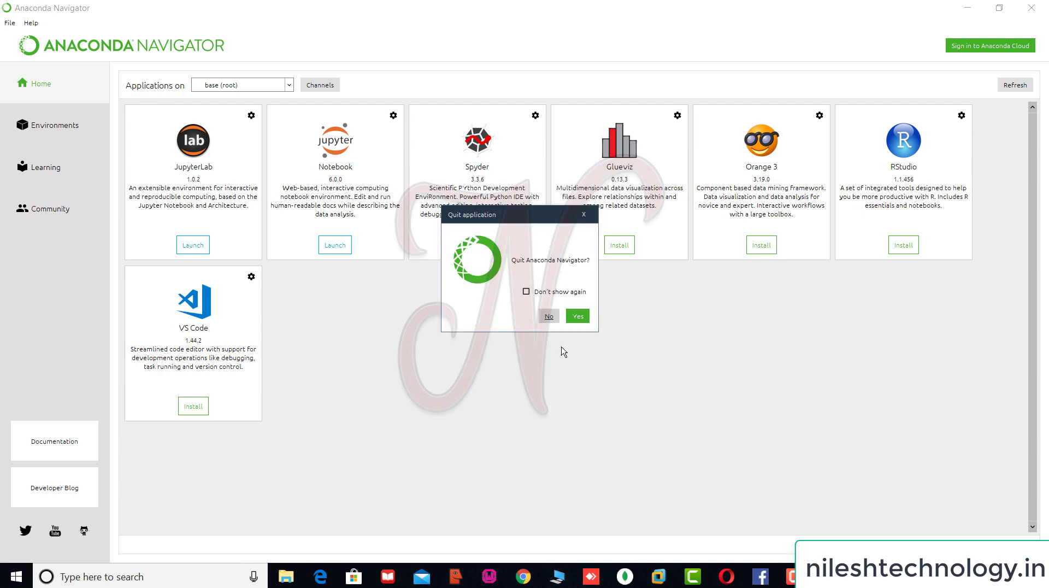
{"action": "left_click", "coordinate": [579, 317]}
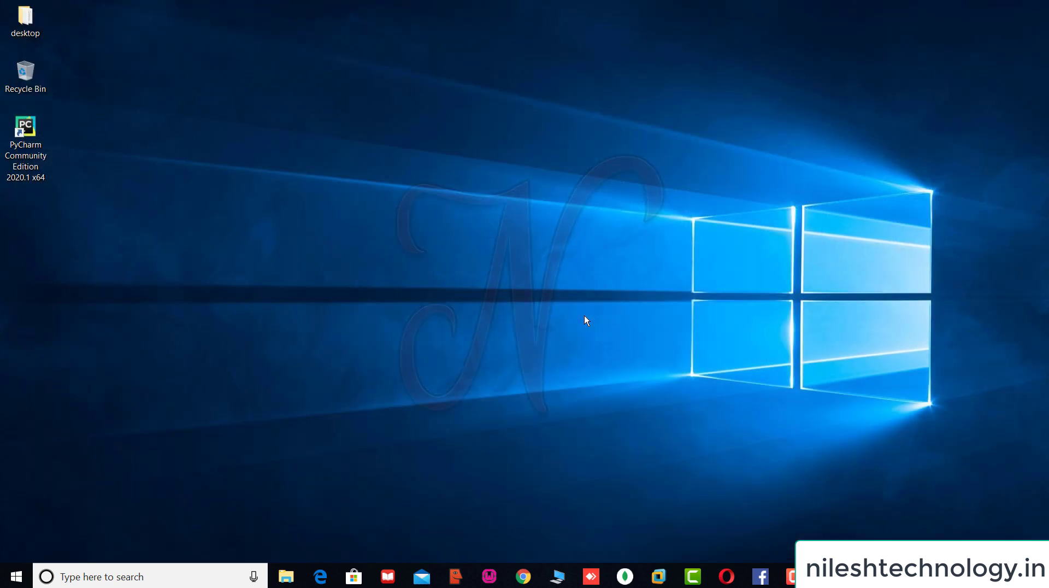
{"action": "right_click", "coordinate": [413, 237]}
{"action": "left_click", "coordinate": [439, 311]}
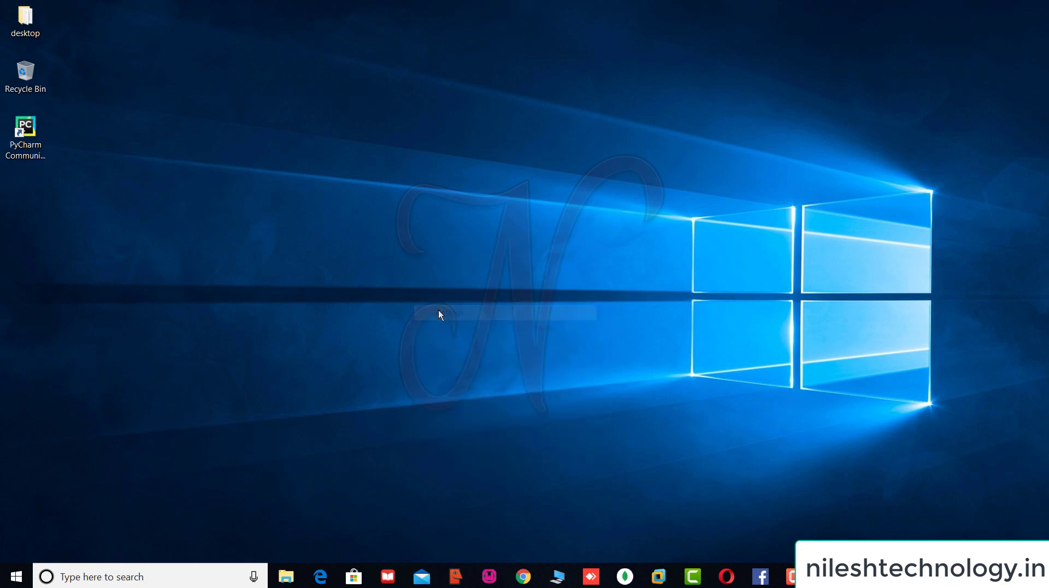
- Search Windows for "ana" to reopen Anaconda Navigator, dismiss its welcome message and launch Jupyter Notebook
{"action": "left_click", "coordinate": [13, 584]}
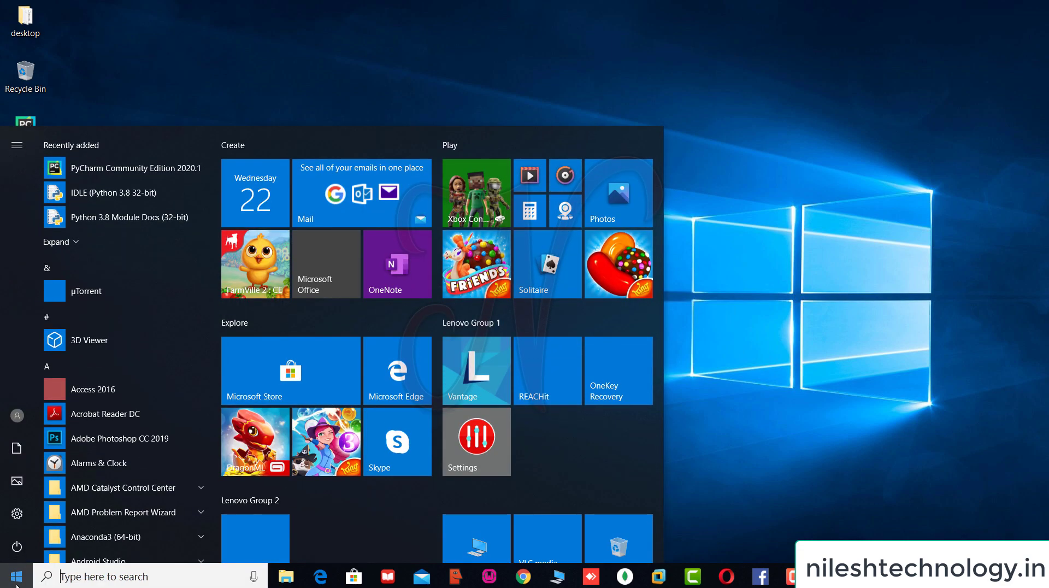
{"action": "type", "text": "ana"}
{"action": "key", "text": "Return"}
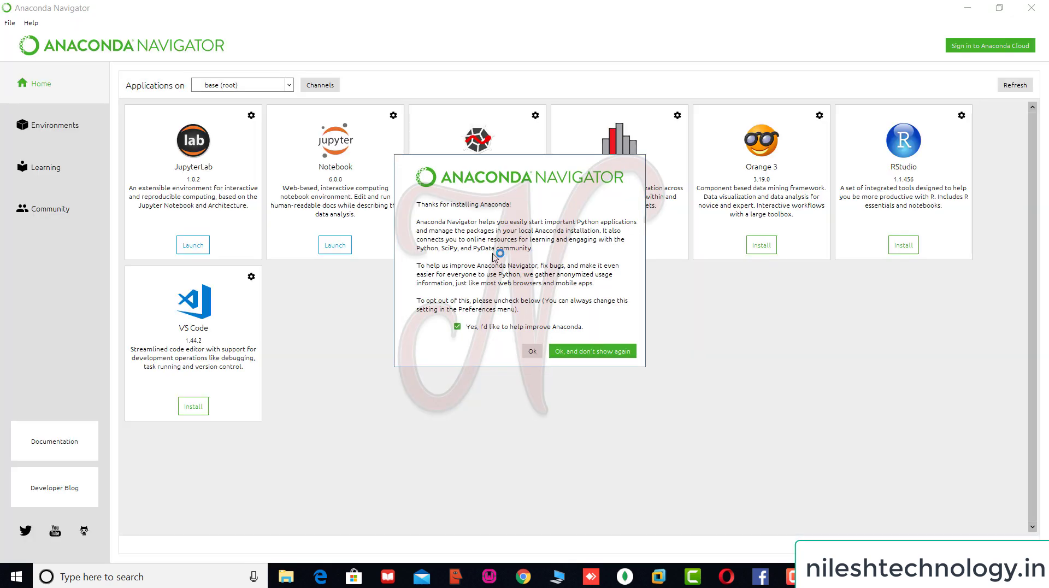
{"action": "left_click", "coordinate": [532, 351]}
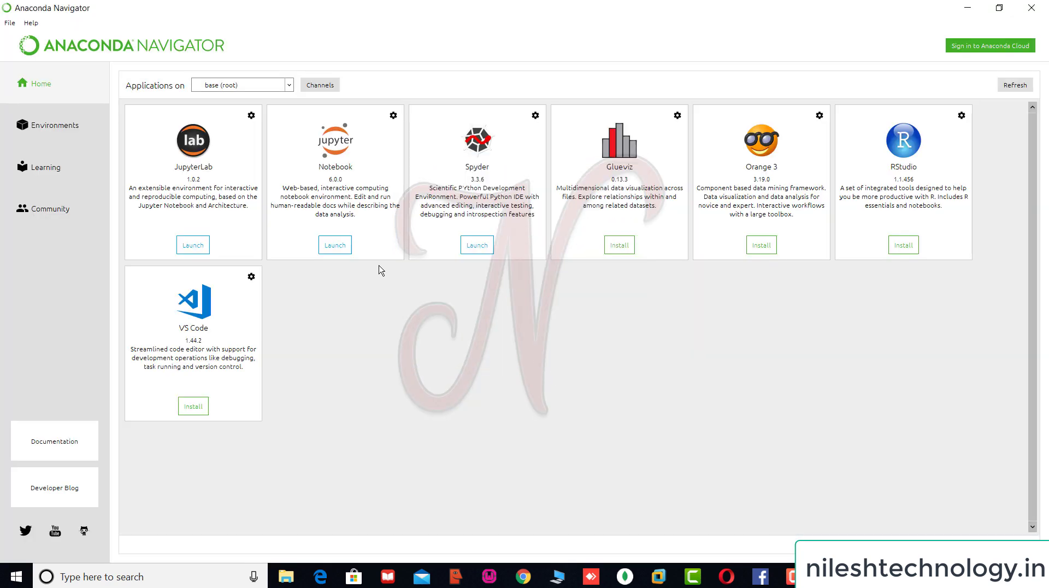
{"action": "left_click", "coordinate": [340, 247]}
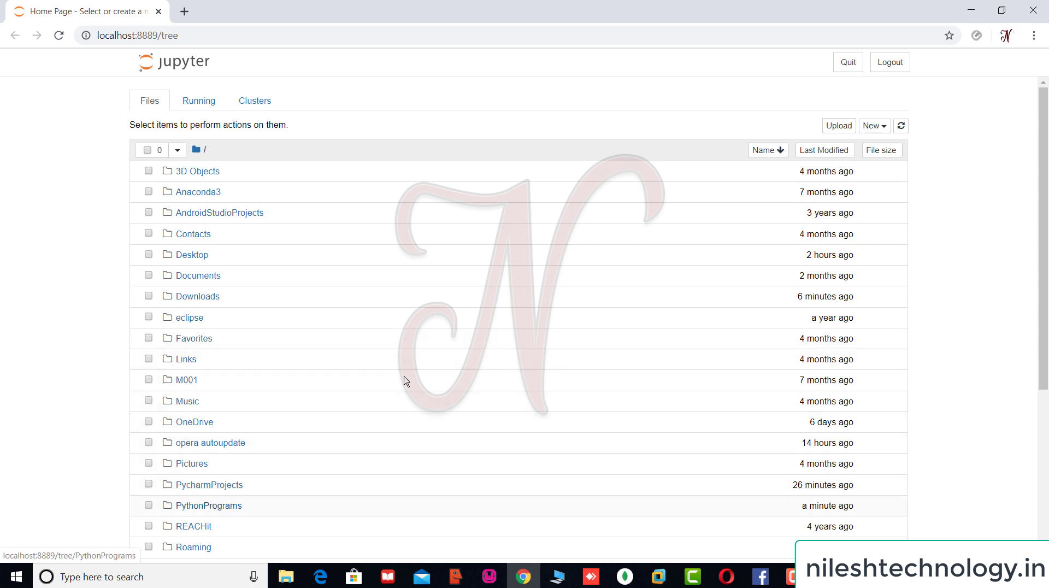
- Open the Python_Youtube_Tutorial.ipynb notebook from the PythonPrograms folder
{"action": "left_click", "coordinate": [877, 127]}
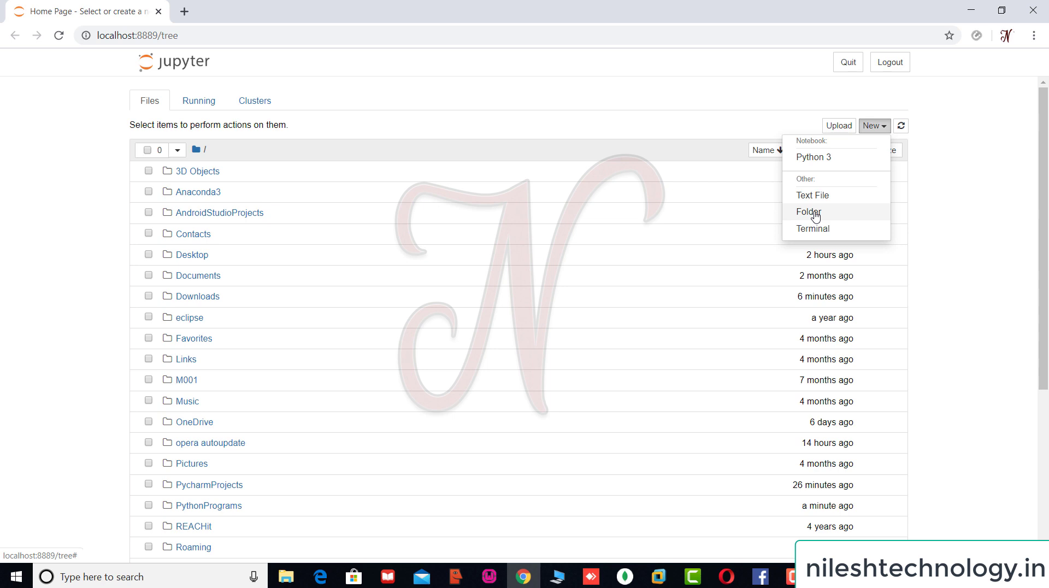
{"action": "left_click", "coordinate": [228, 501]}
{"action": "left_click", "coordinate": [218, 511]}
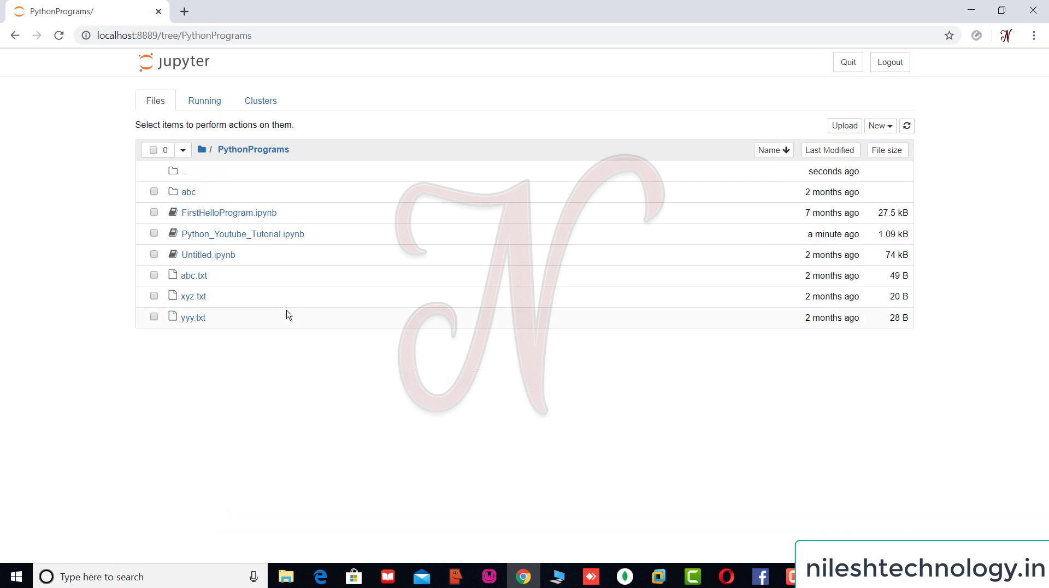
{"action": "left_click", "coordinate": [255, 235]}
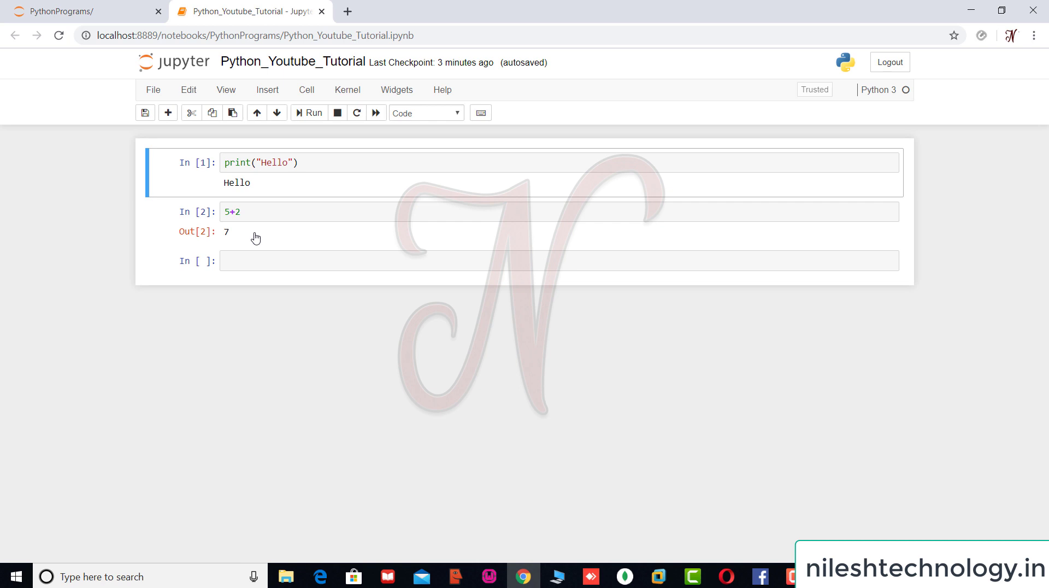
- Open the Python 3.8 (32-bit) console, run print ("Hello") and 5+2 in it, and close the console
{"action": "left_click", "coordinate": [8, 584]}
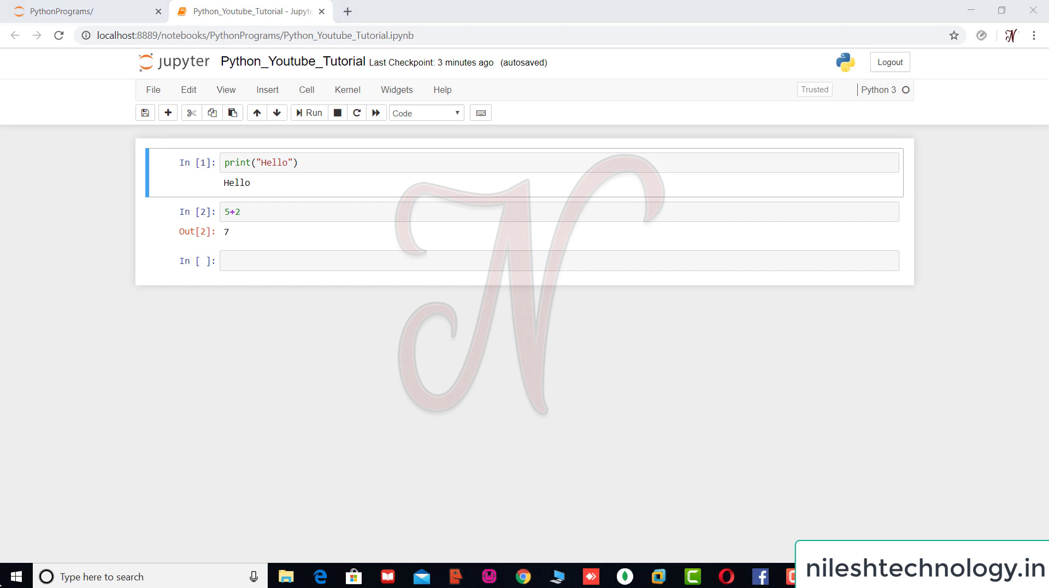
{"action": "type", "text": "pyth"}
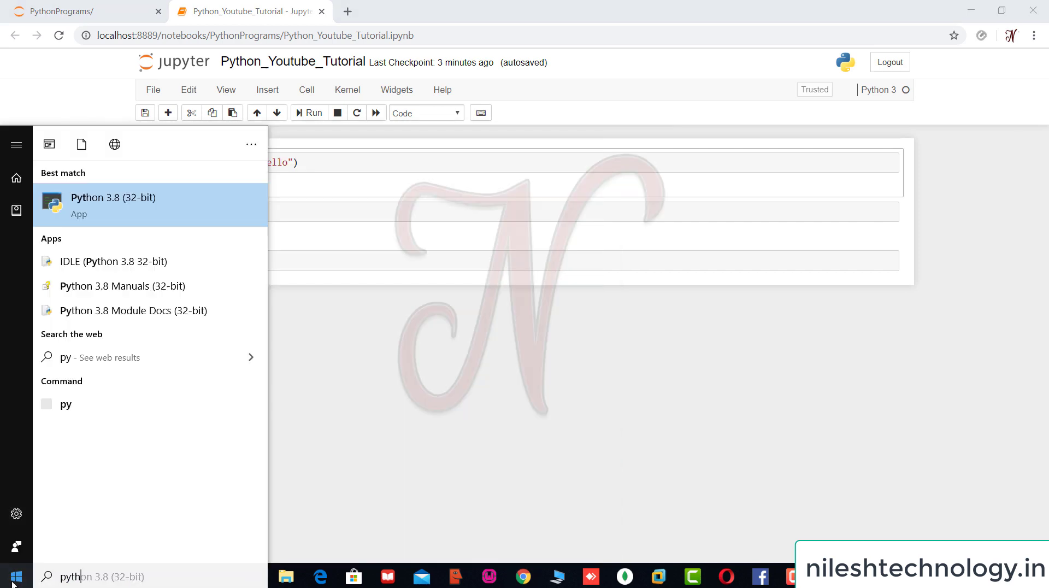
{"action": "key", "text": "Return"}
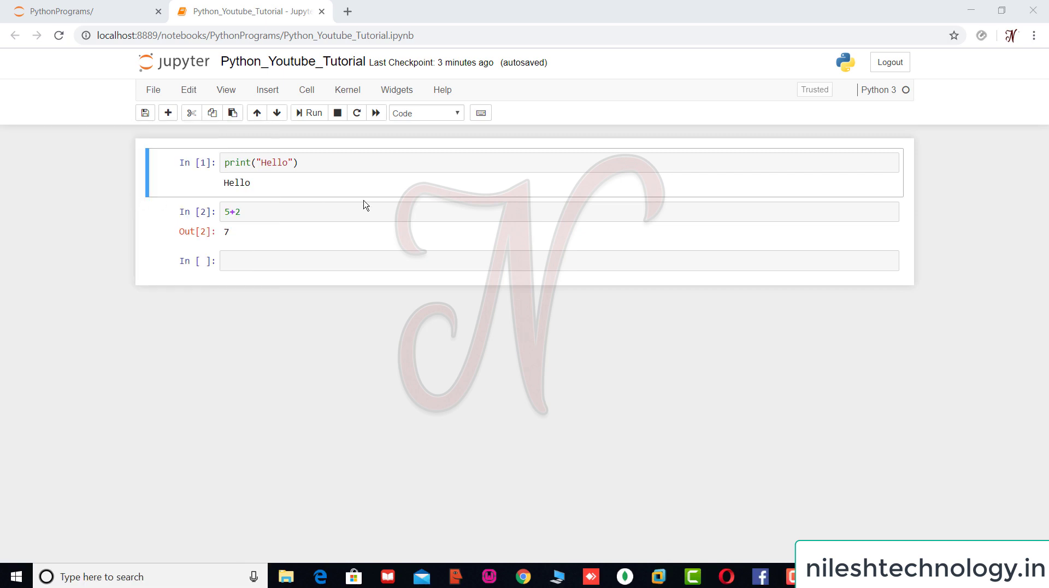
{"action": "left_click_drag", "start_coordinate": [267, 50], "coordinate": [412, 73]}
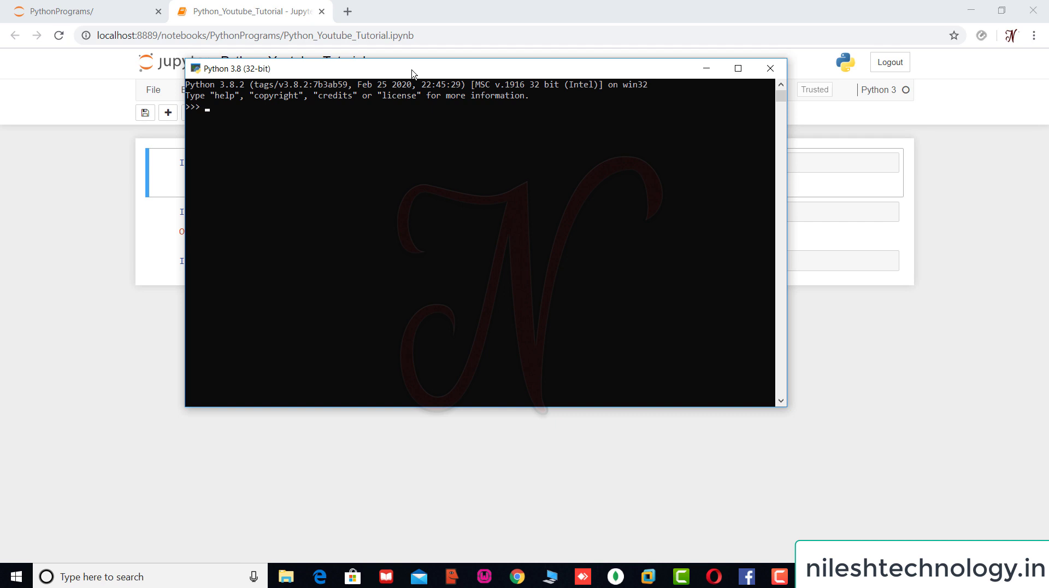
{"action": "type", "text": "nt (\"Hello\")"}
{"action": "key", "text": "Return"}
{"action": "type", "text": "5+2"}
{"action": "key", "text": "Return"}
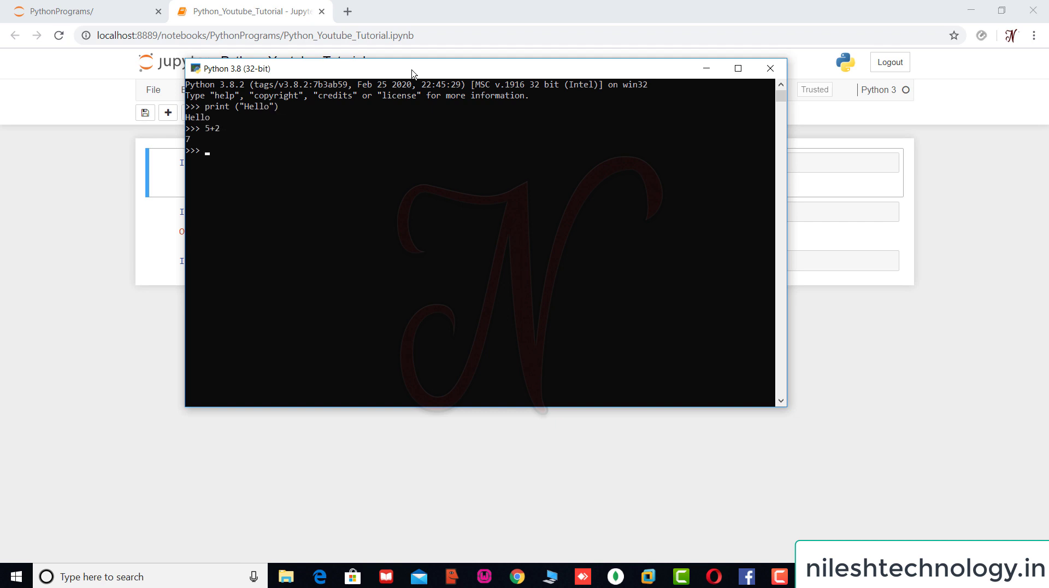
{"action": "left_click", "coordinate": [770, 69]}
{"action": "left_click", "coordinate": [16, 576]}
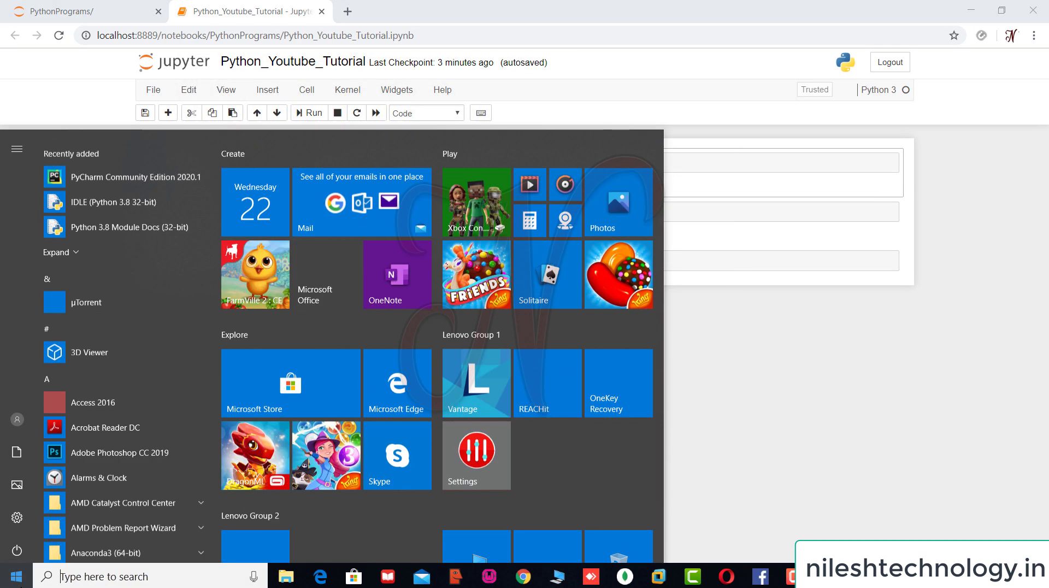
{"action": "type", "text": "pyth"}
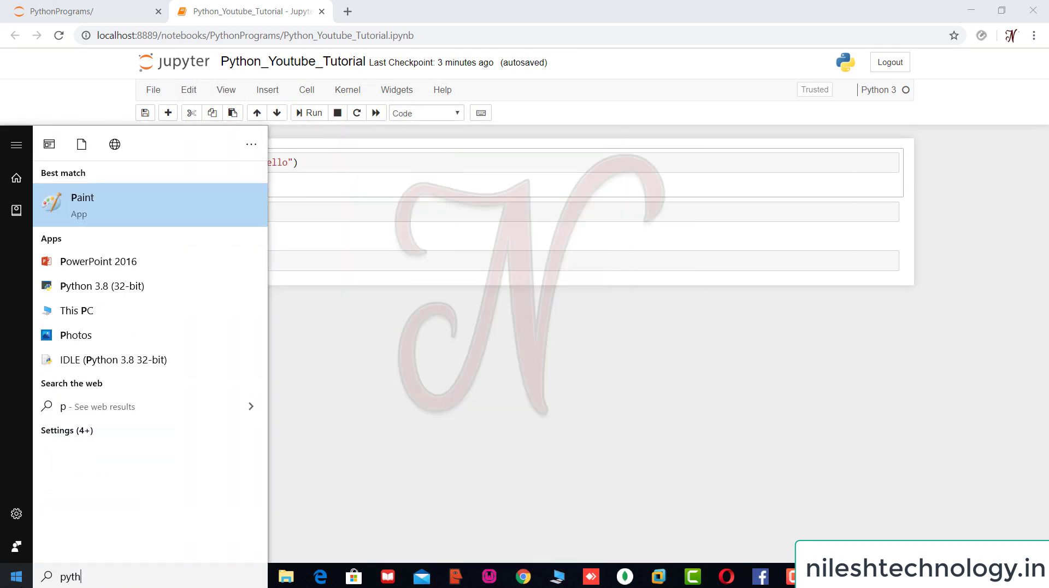
{"action": "left_click", "coordinate": [166, 223]}
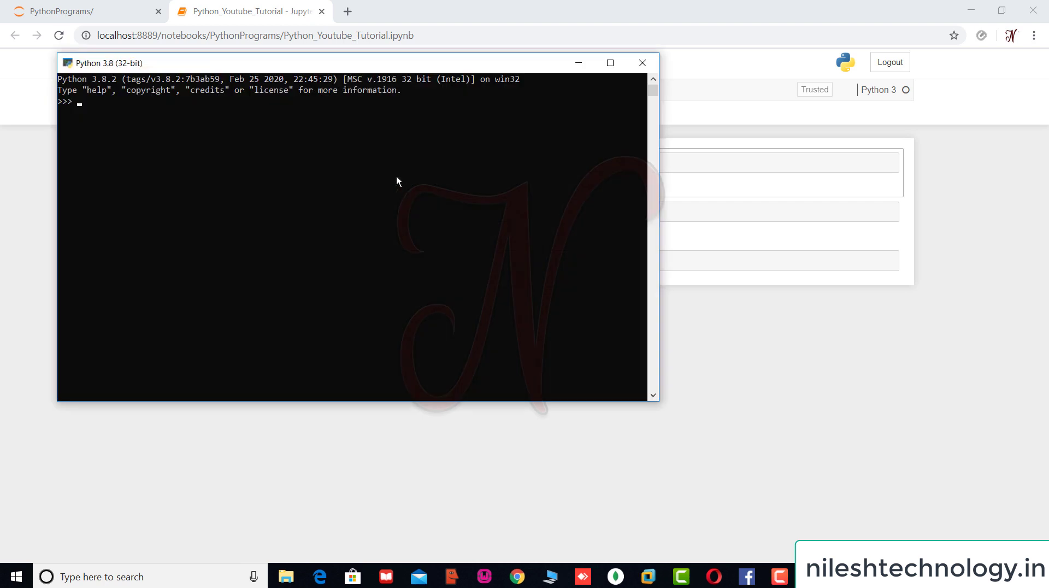
{"action": "left_click_drag", "start_coordinate": [368, 71], "coordinate": [523, 121]}
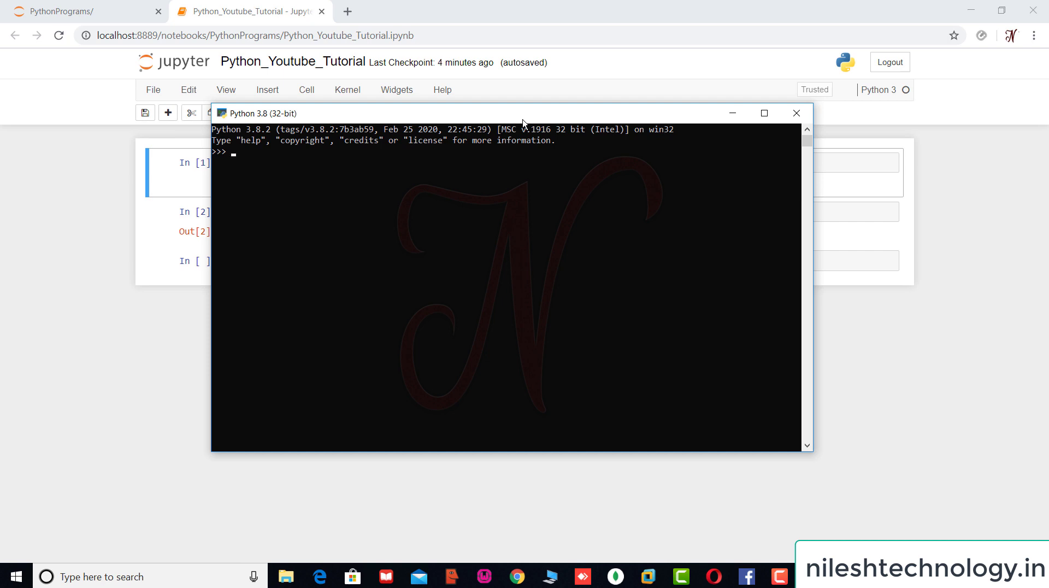
{"action": "left_click", "coordinate": [796, 113]}
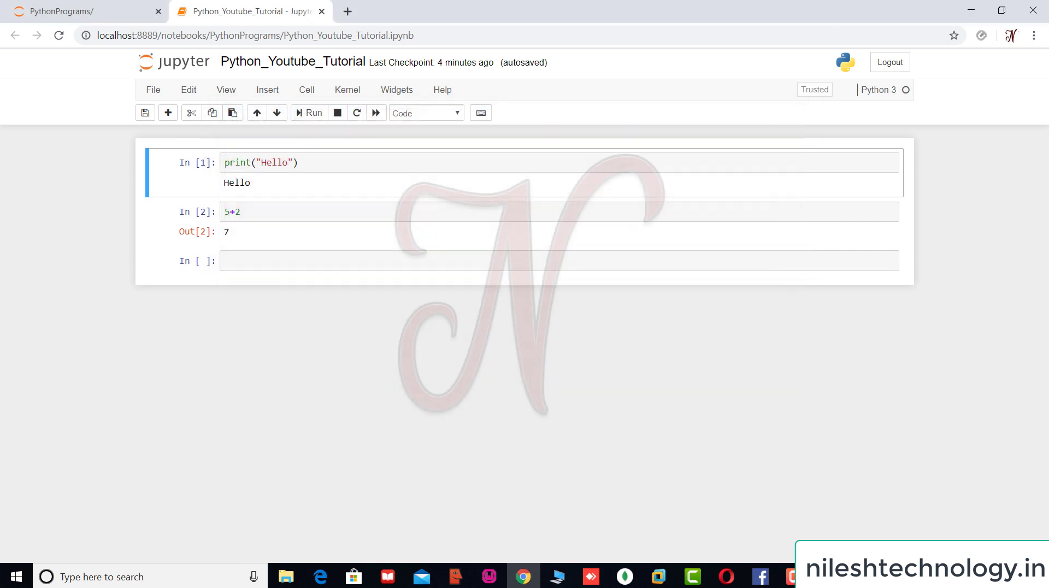
- Open IDLE (Python 3.8 32-bit) and run print("Hello") in its shell
{"action": "left_click", "coordinate": [22, 581]}
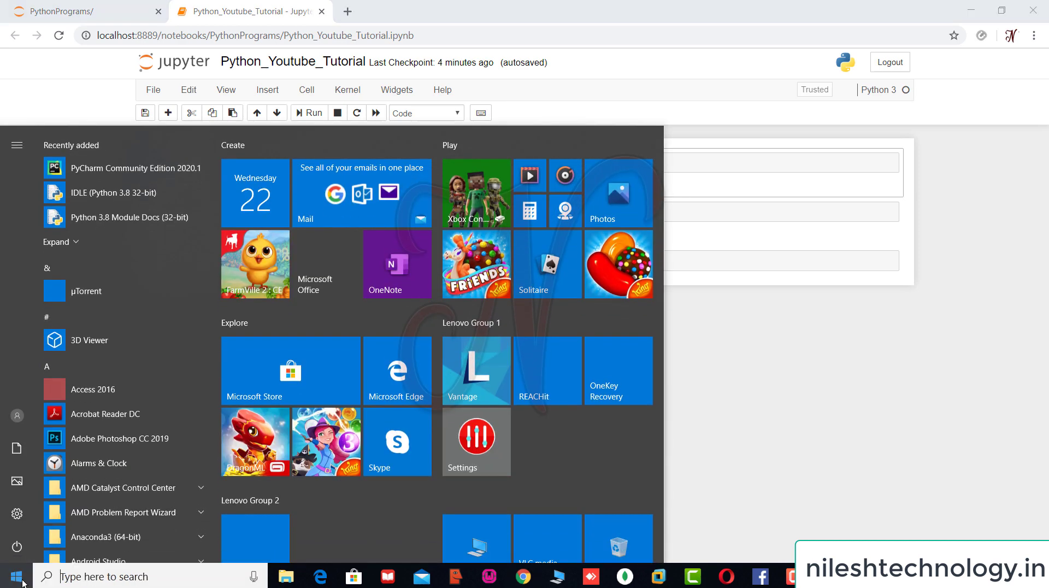
{"action": "type", "text": "pyth"}
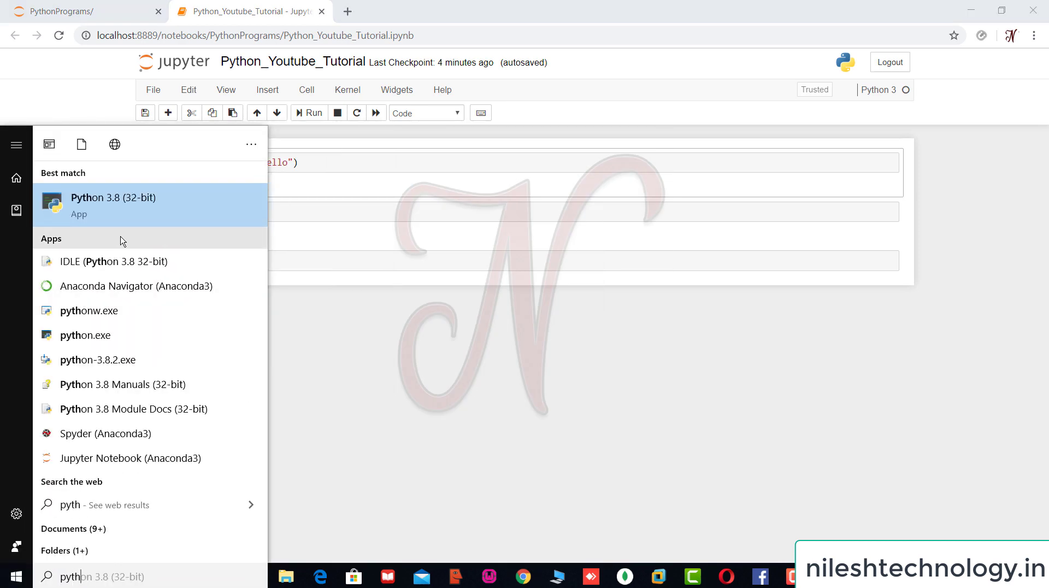
{"action": "left_click", "coordinate": [90, 268]}
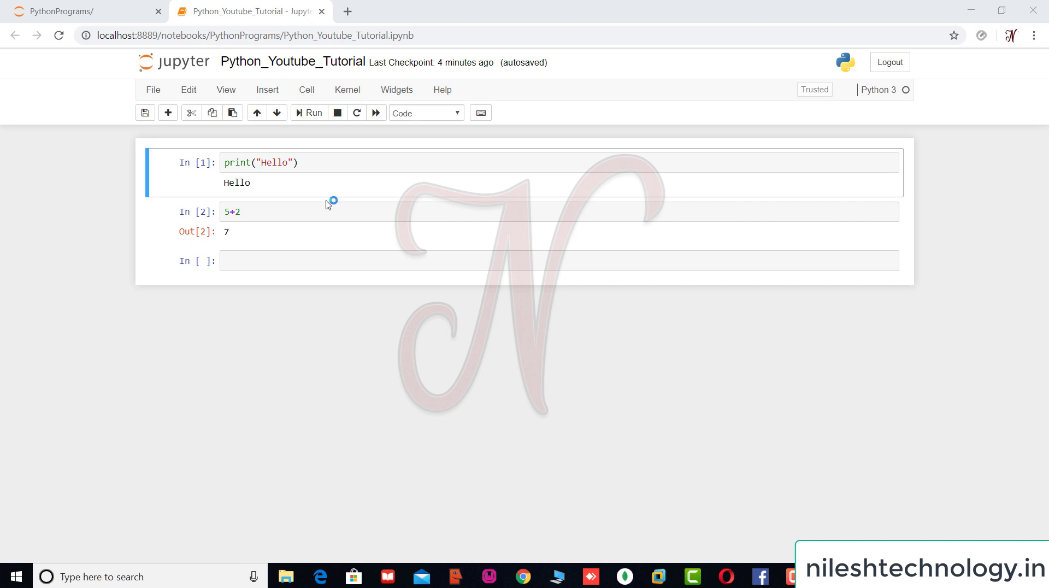
{"action": "left_click_drag", "start_coordinate": [331, 96], "coordinate": [442, 77]}
{"action": "type", "text": "print"}
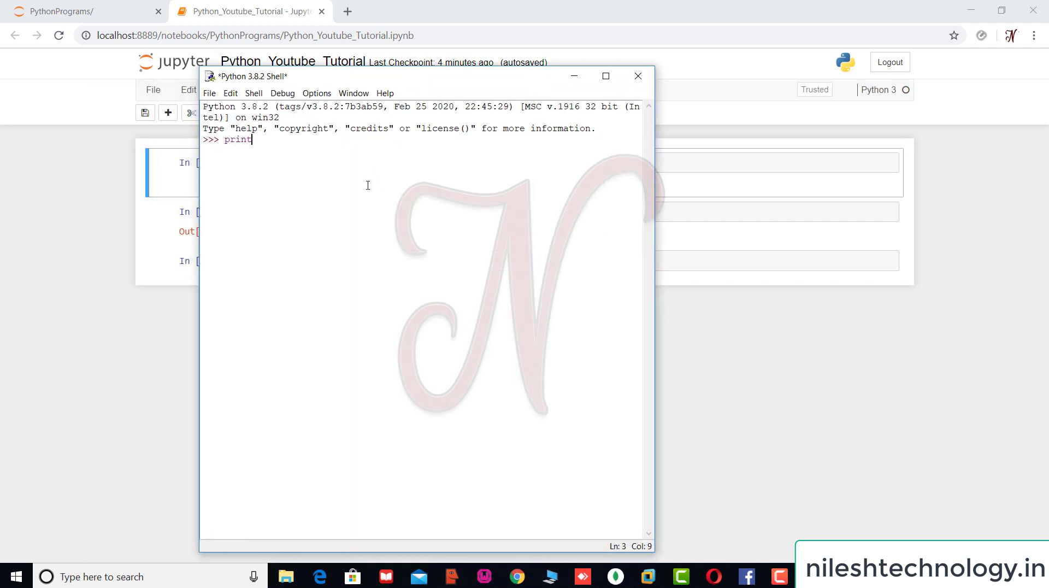
{"action": "type", "text": "(\"Hello"}
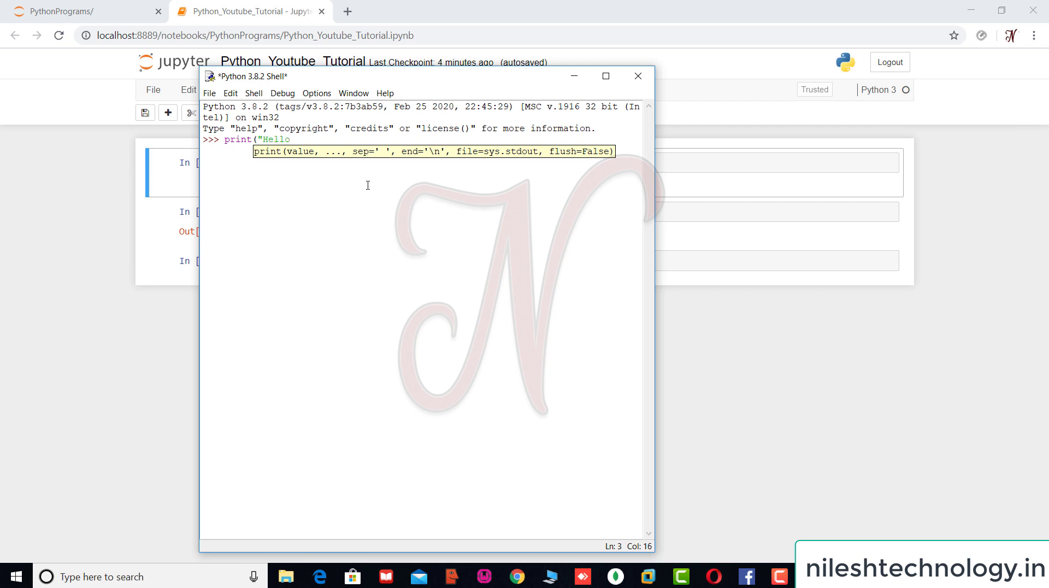
{"action": "type", "text": "\")"}
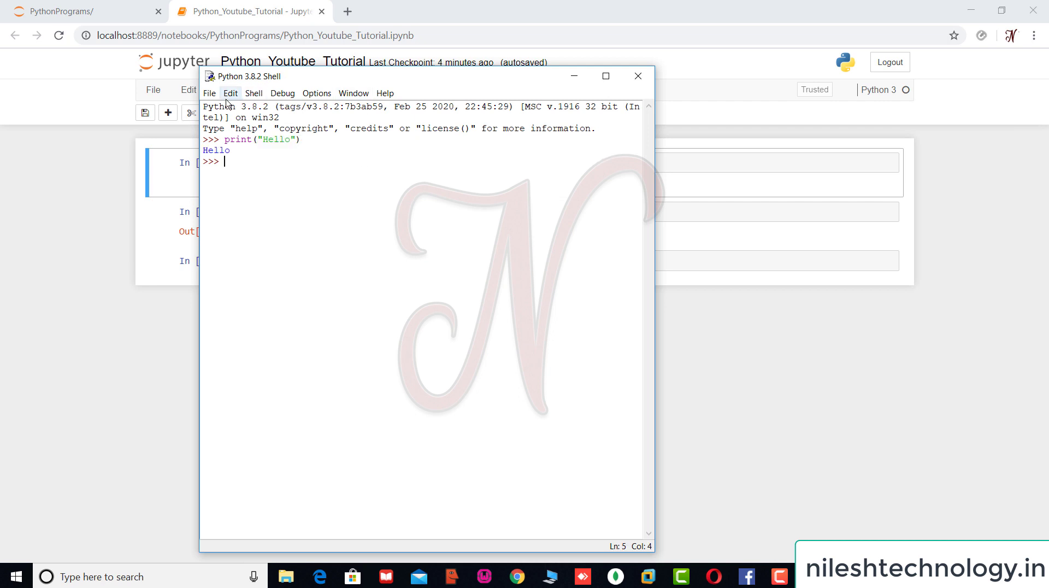
- Create a new file from the IDLE shell and write print("Hello") in it
{"action": "left_click", "coordinate": [210, 94]}
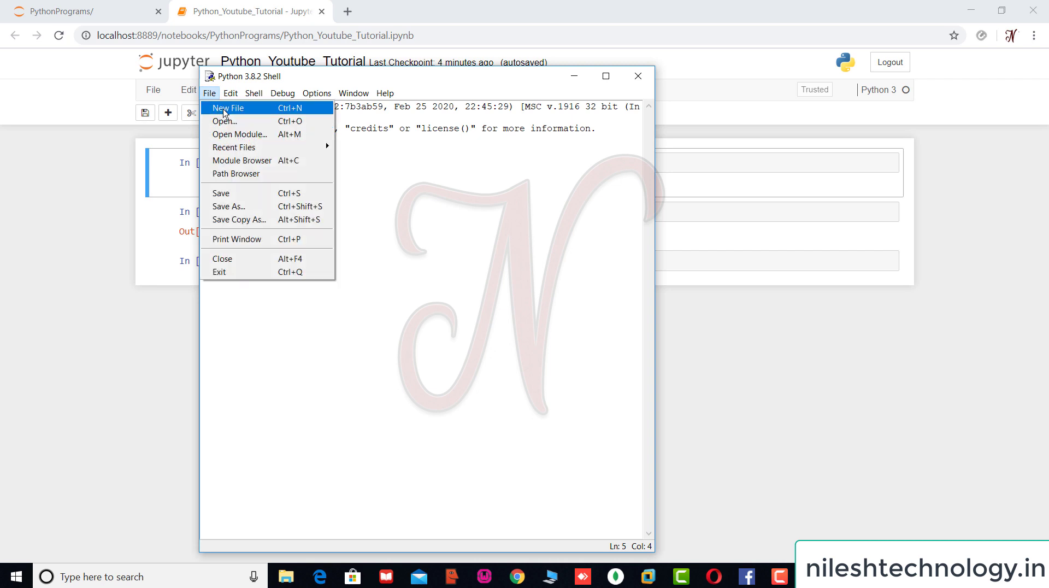
{"action": "left_click", "coordinate": [224, 107]}
{"action": "left_click_drag", "start_coordinate": [239, 111], "coordinate": [597, 39]}
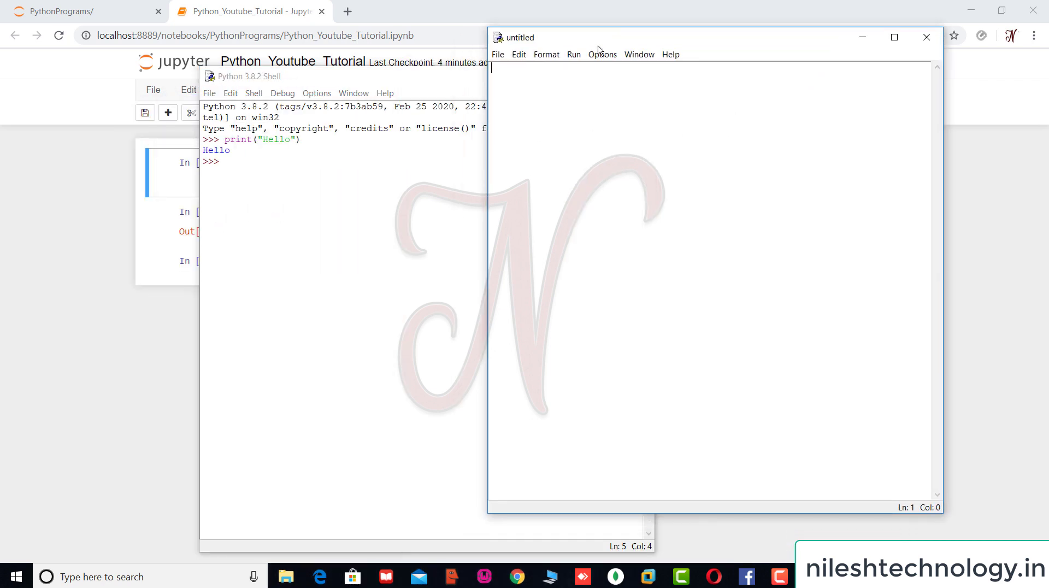
{"action": "type", "text": "print("}
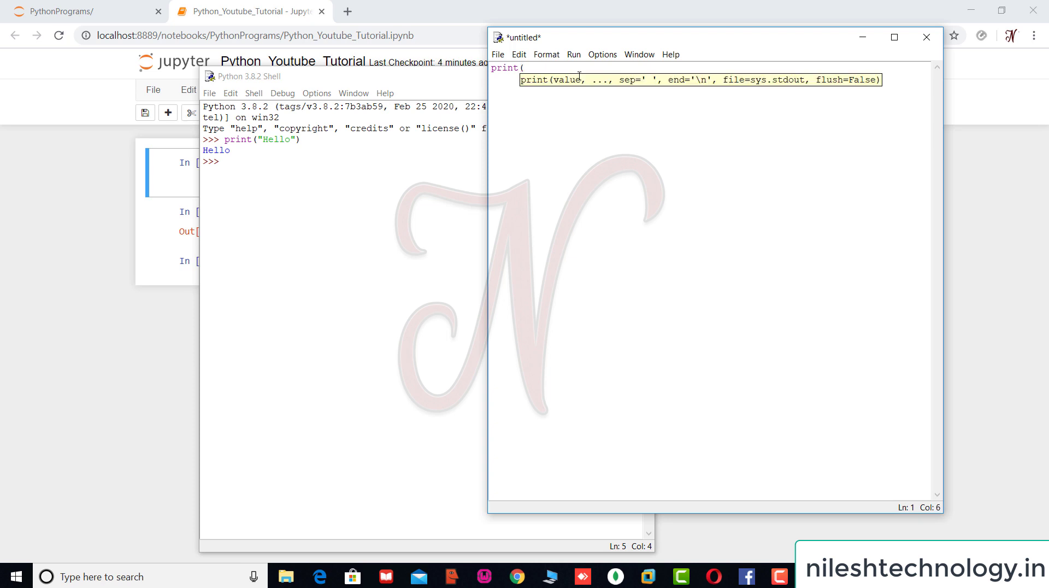
{"action": "type", "text": "\"Hello\")"}
- Save the new script to the Desktop as a Python file named hello and run it as a module
{"action": "left_click", "coordinate": [499, 55]}
{"action": "left_click", "coordinate": [539, 154]}
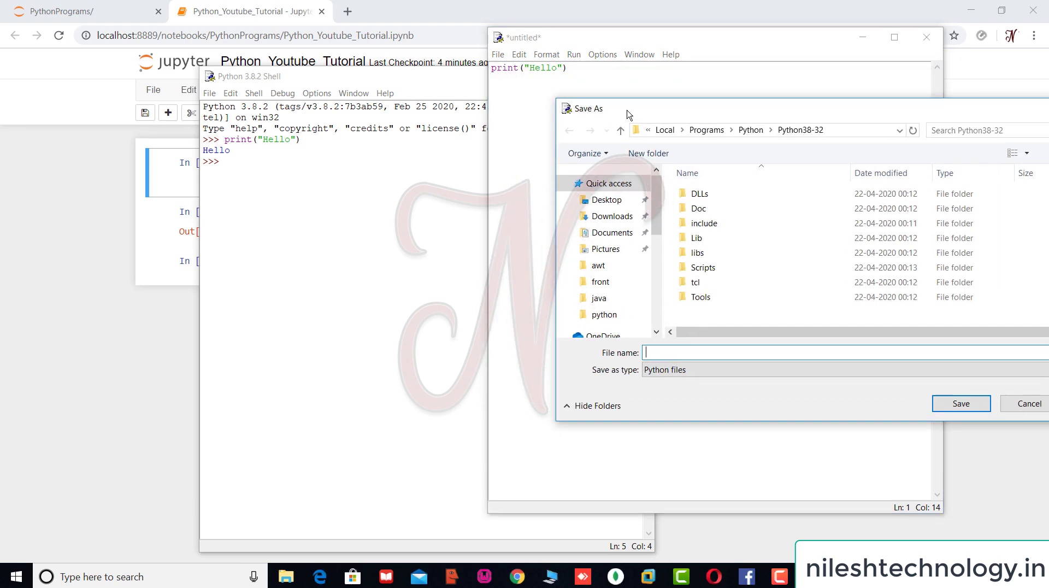
{"action": "left_click", "coordinate": [594, 207]}
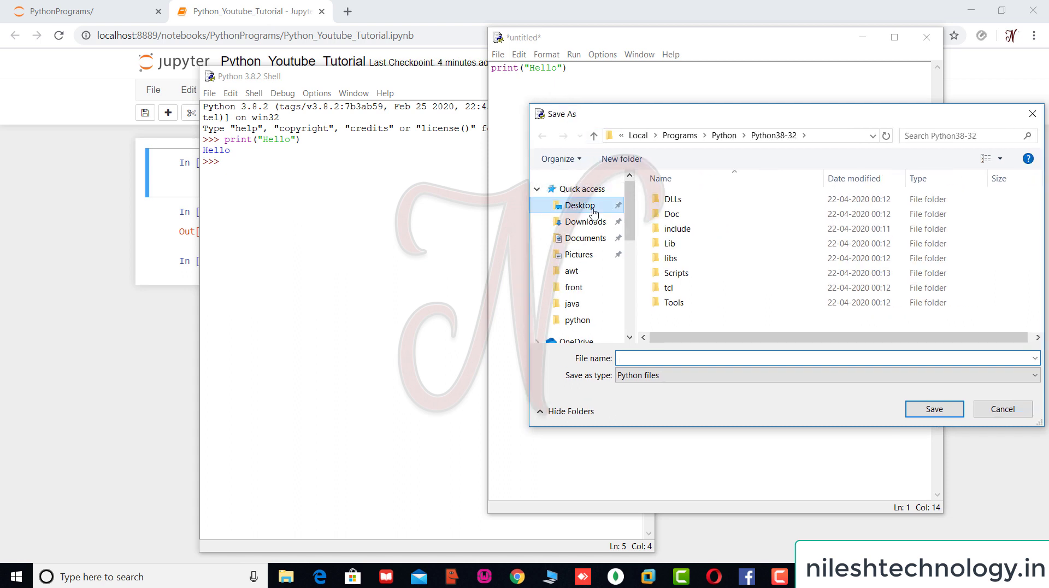
{"action": "left_click", "coordinate": [658, 360]}
{"action": "type", "text": "hello"}
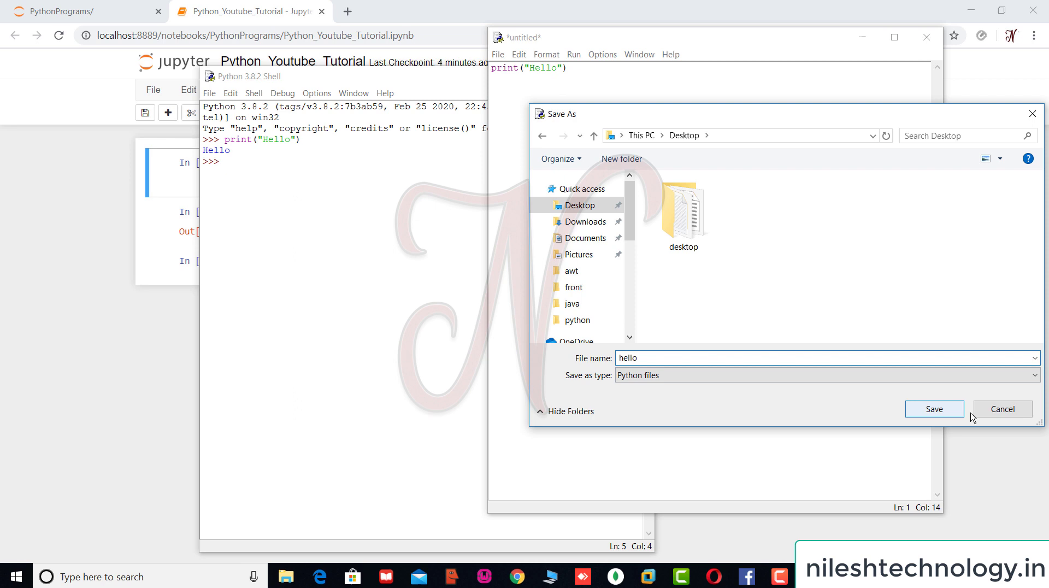
{"action": "left_click", "coordinate": [933, 409]}
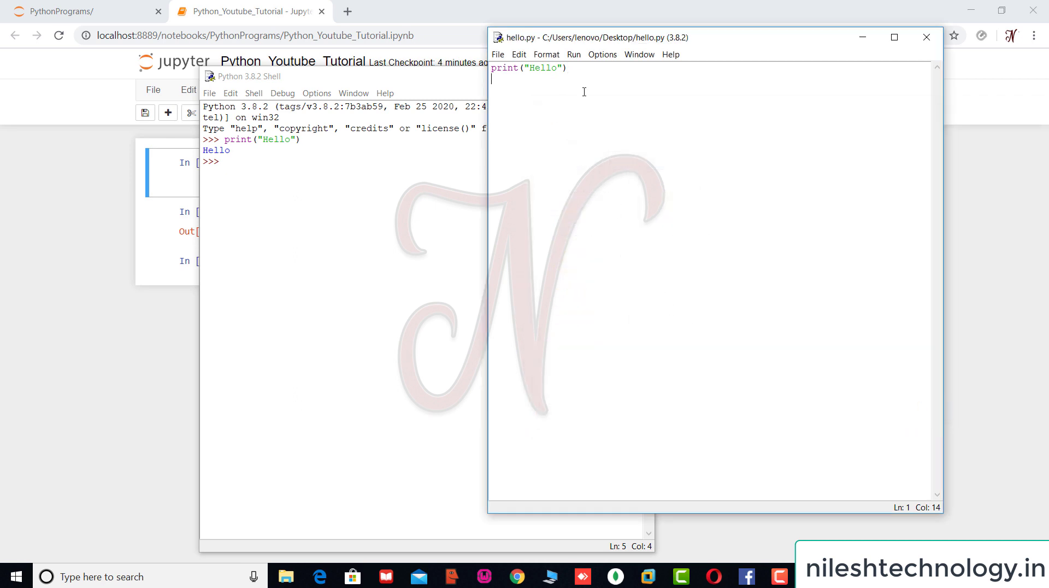
{"action": "left_click", "coordinate": [573, 54]}
{"action": "left_click", "coordinate": [584, 70]}
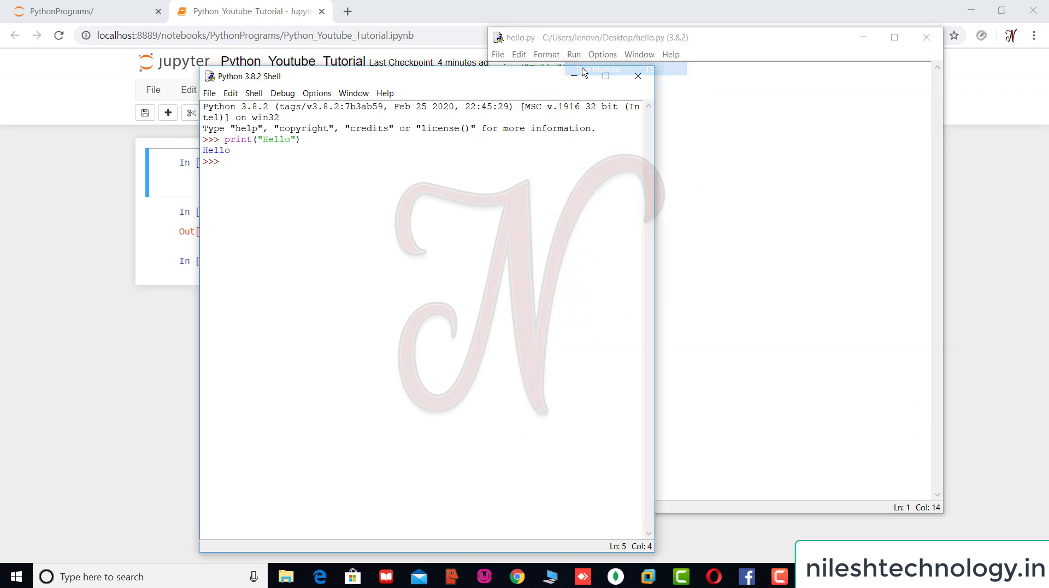
- Arrange the Python shell beside the hello.py editor to compare script and output, and close both windows
{"action": "left_click_drag", "start_coordinate": [230, 184], "coordinate": [208, 185]}
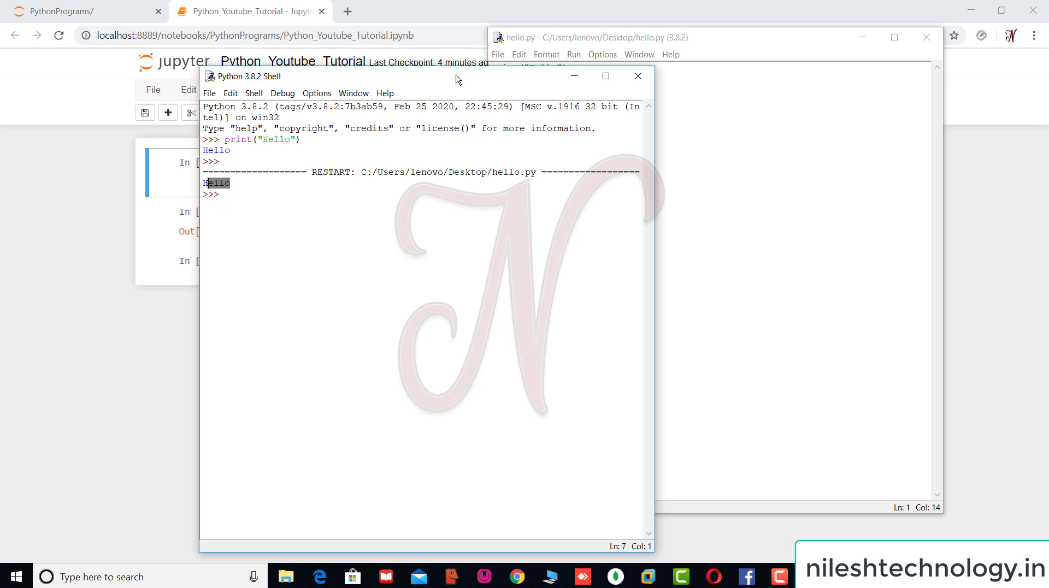
{"action": "left_click_drag", "start_coordinate": [458, 79], "coordinate": [371, 33]}
{"action": "left_click", "coordinate": [720, 41]}
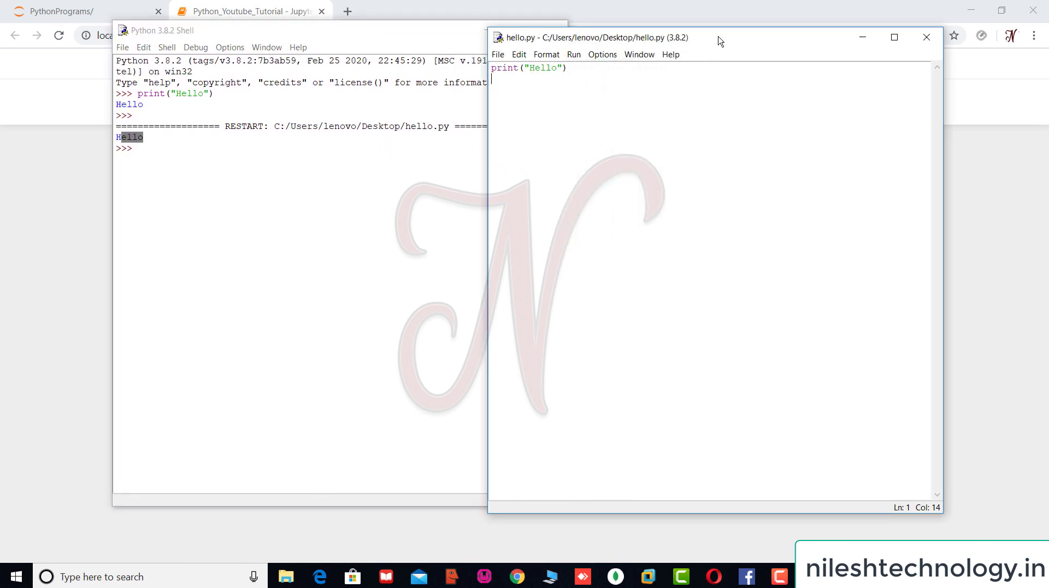
{"action": "left_click", "coordinate": [927, 37]}
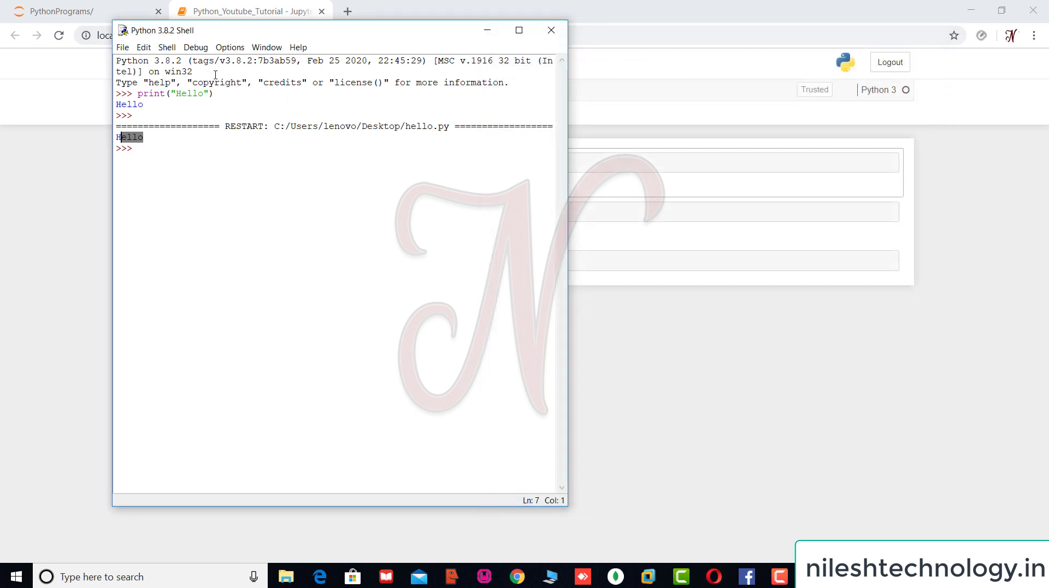
{"action": "left_click", "coordinate": [553, 28]}
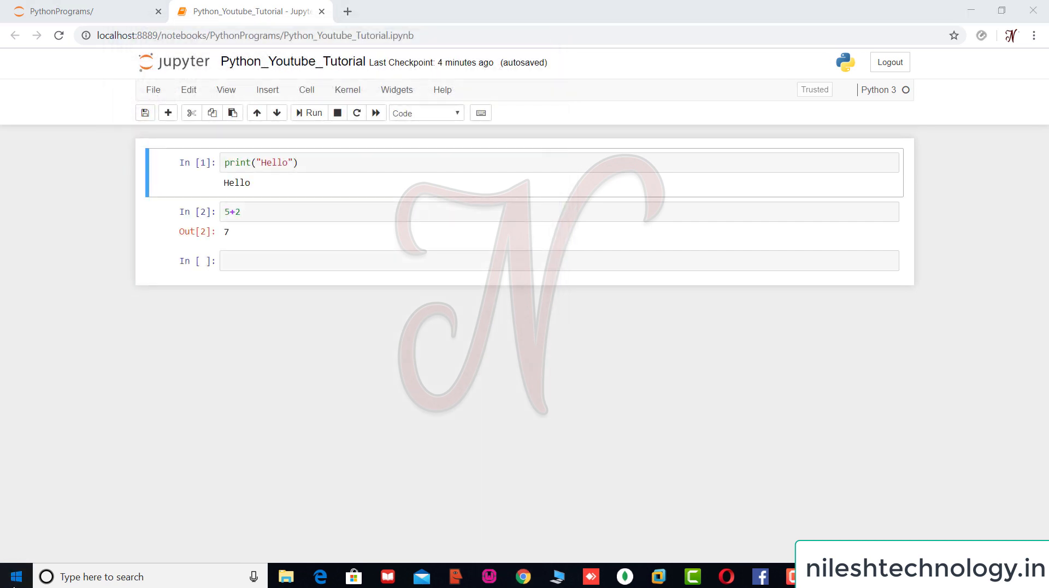
- Search Windows for pyth, open IDLE (Python 3.8 32-bit) to view its empty shell, and close it
{"action": "left_click", "coordinate": [13, 585]}
{"action": "type", "text": "pyth"}
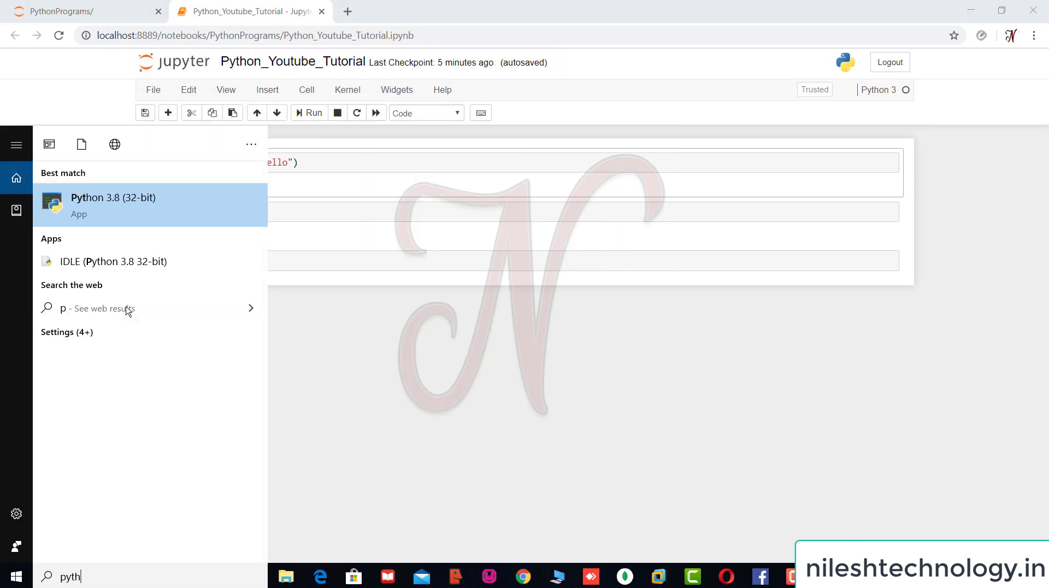
{"action": "left_click", "coordinate": [118, 271]}
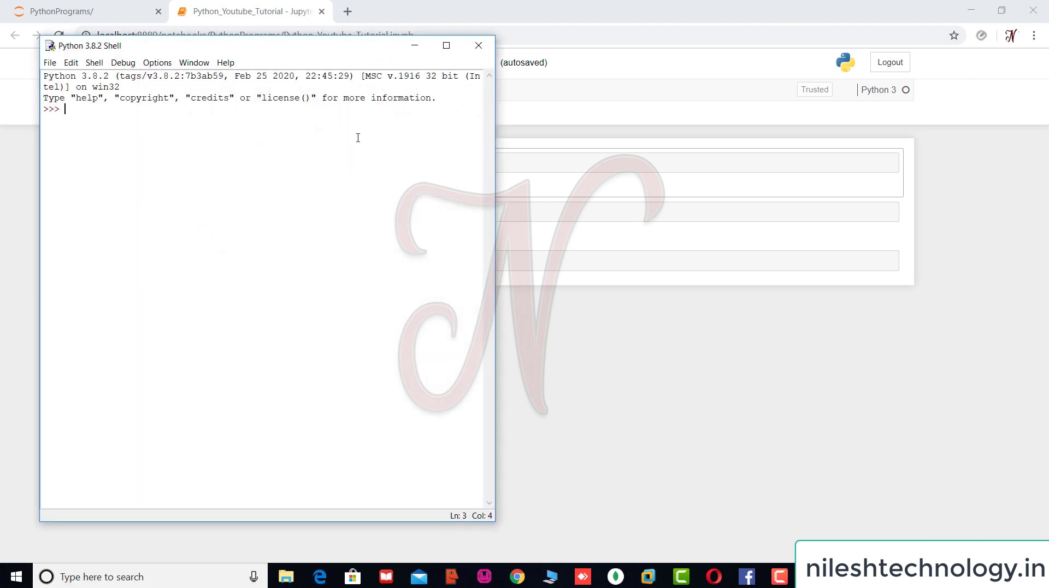
{"action": "left_click", "coordinate": [479, 45]}
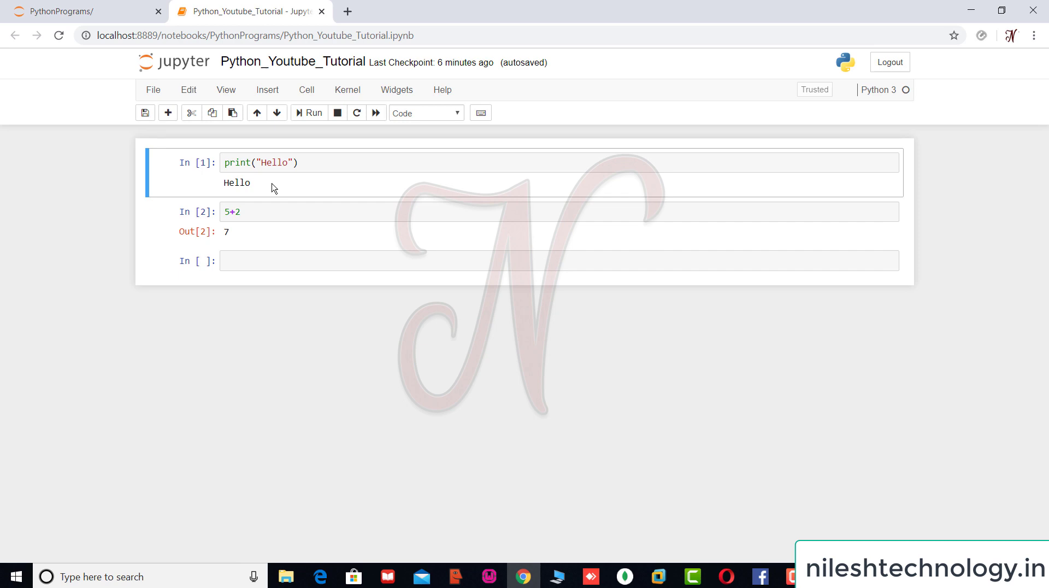
- Look up the installed Python apps in Windows with the search term pyth, and return to the Jupyter notebook
{"action": "left_click", "coordinate": [11, 582]}
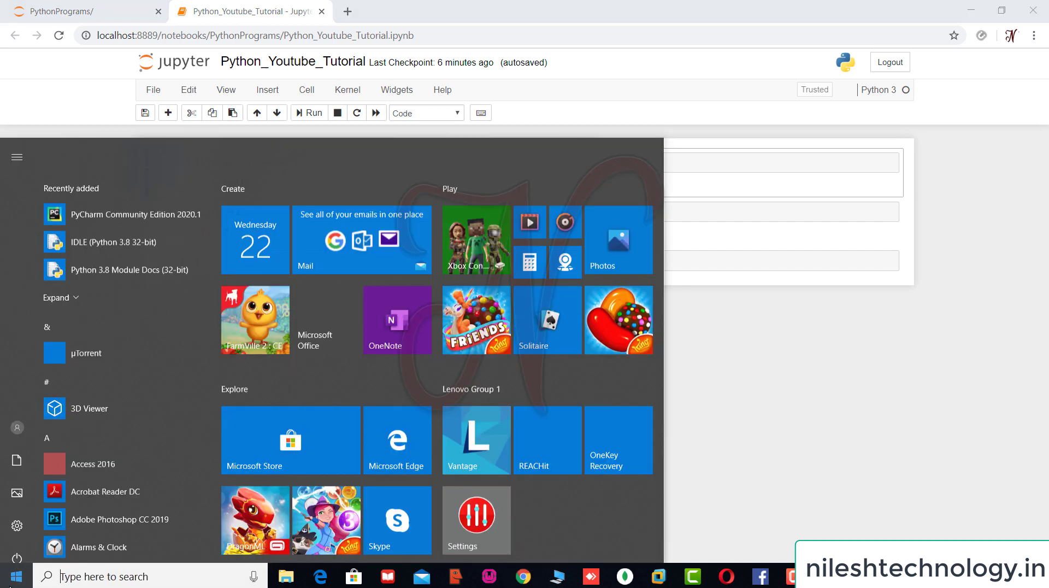
{"action": "type", "text": "pyth"}
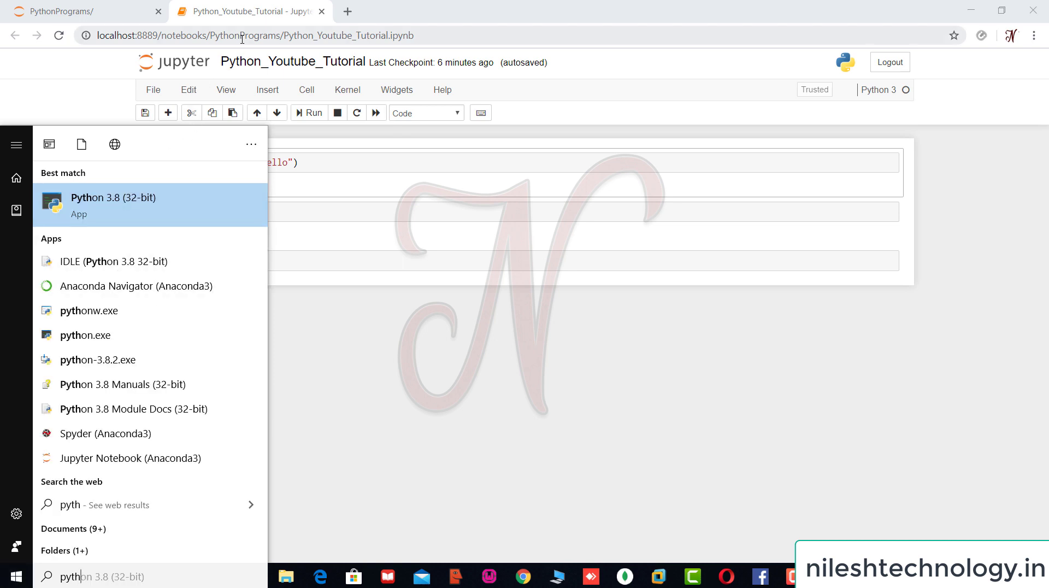
{"action": "left_click", "coordinate": [252, 9]}
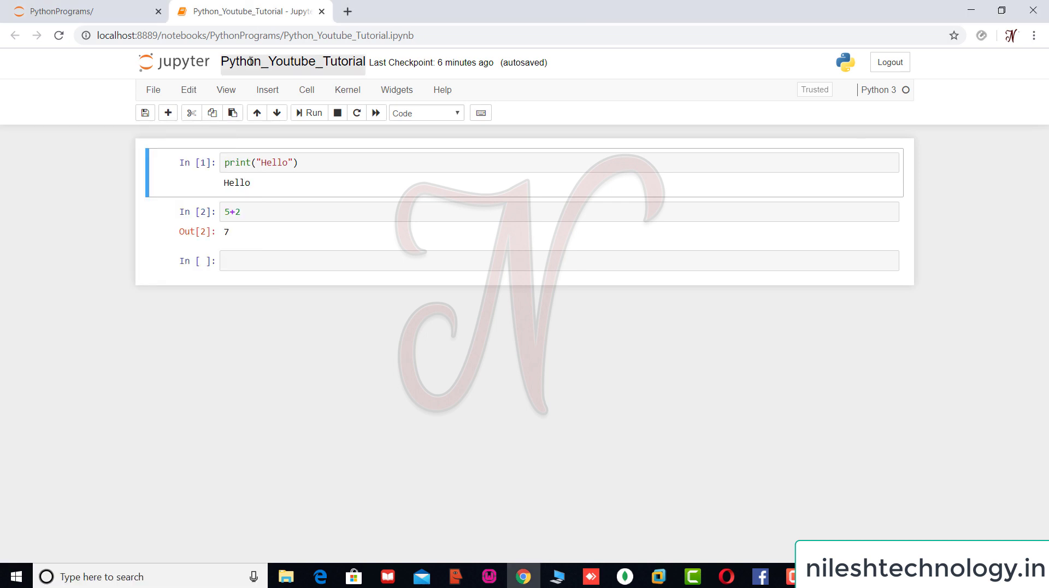